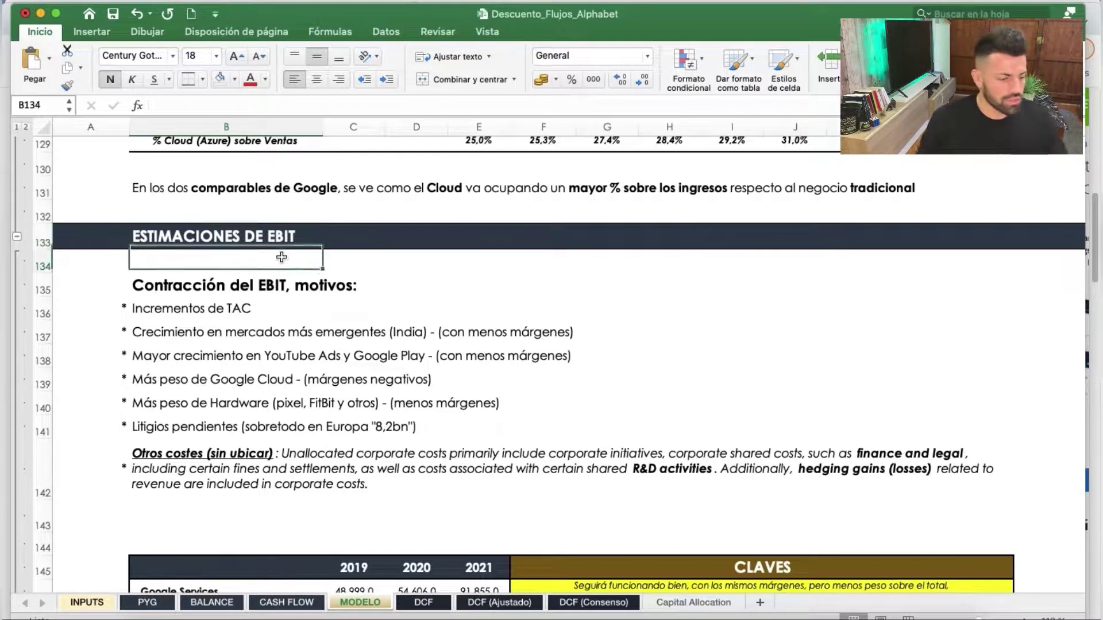
- Read the reasons for EBIT contraction, from TAC increases to growth in YouTube Ads and Google Play
key("Down")
key("Down")
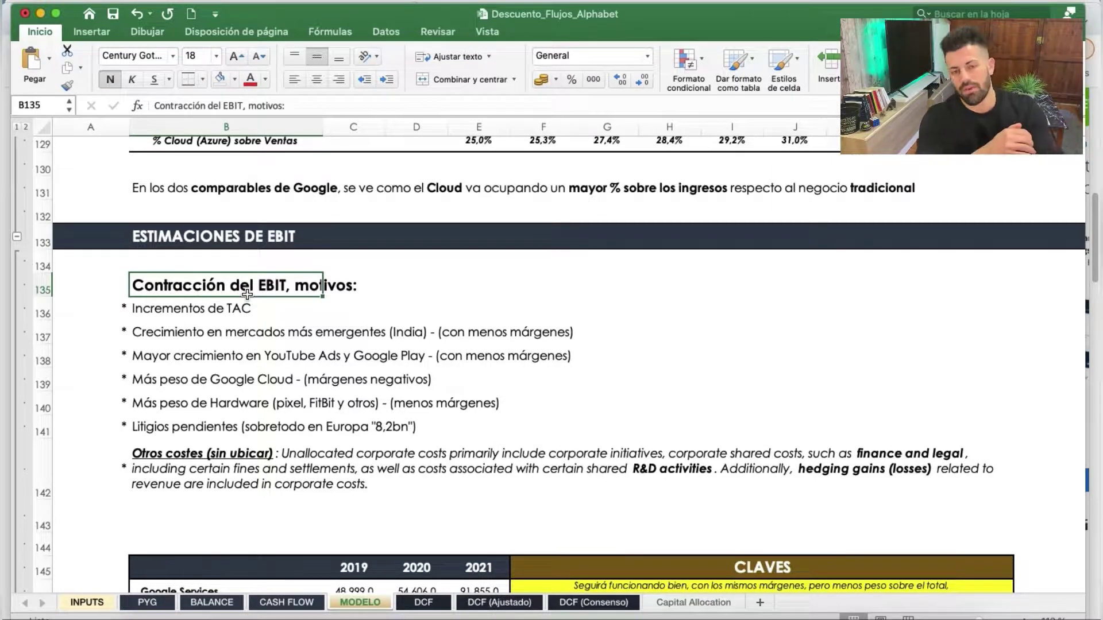
left_click(172, 307)
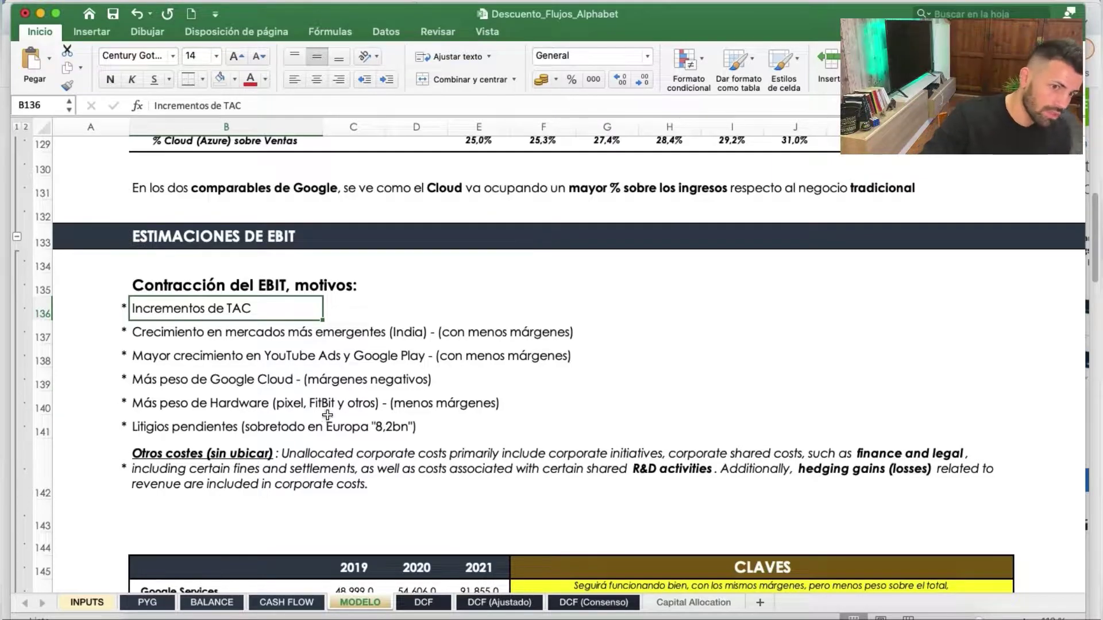
left_click(190, 364)
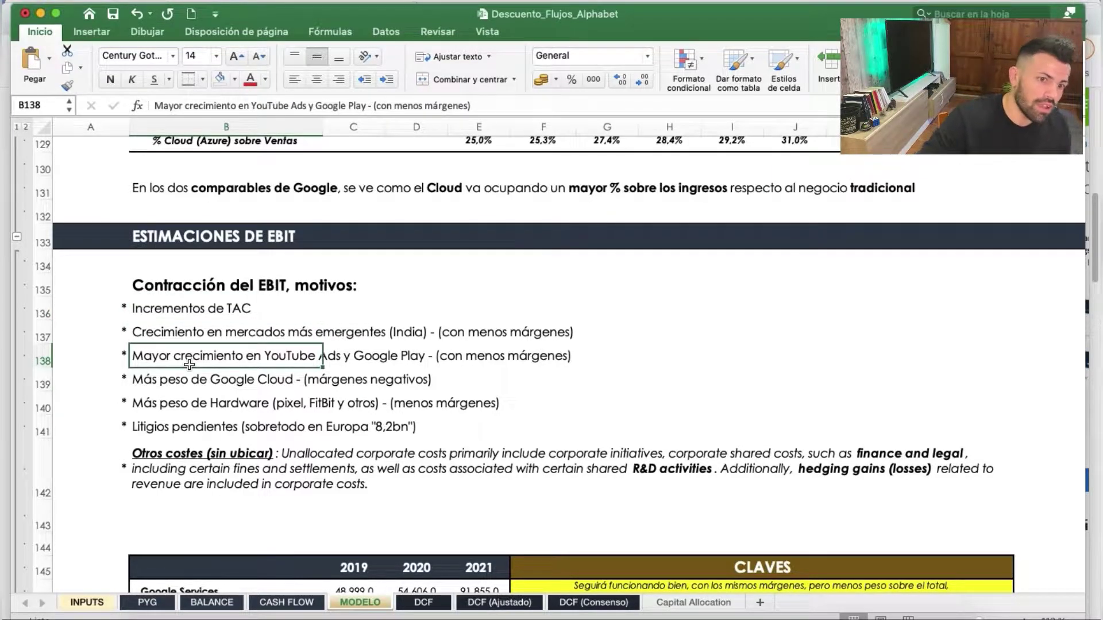
left_click(172, 386)
left_click(238, 359)
left_click(224, 376)
left_click(193, 359)
left_click(229, 402)
left_click(207, 361)
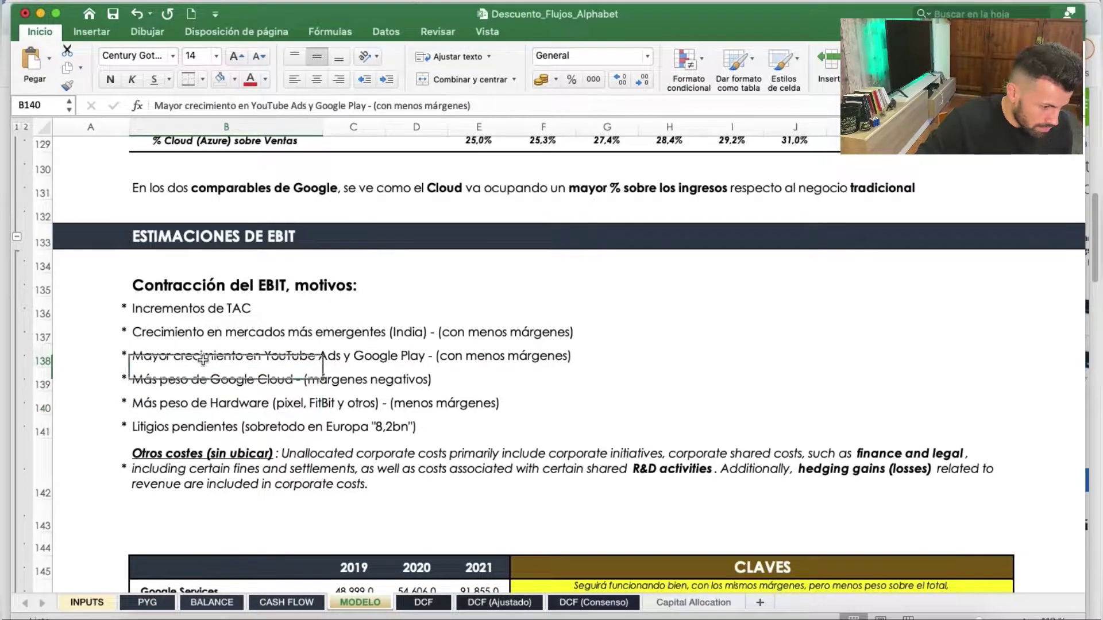
left_click(212, 329)
left_click(205, 357)
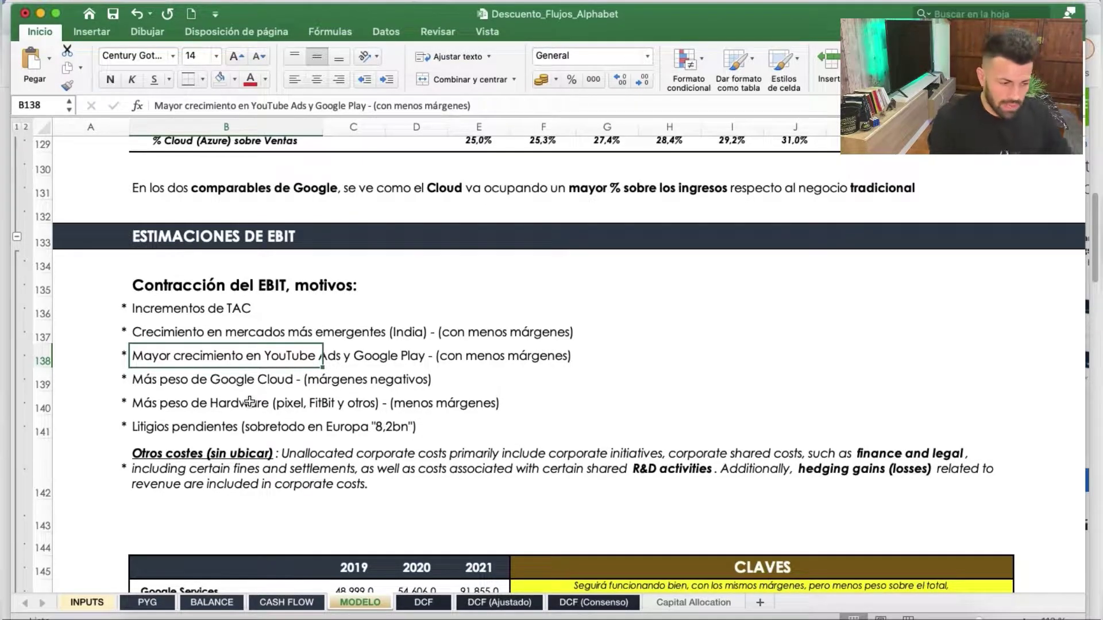
- Read the remaining EBIT contraction reasons on Google Cloud, hardware and pending litigation, plus the unallocated costs note
left_click(181, 385)
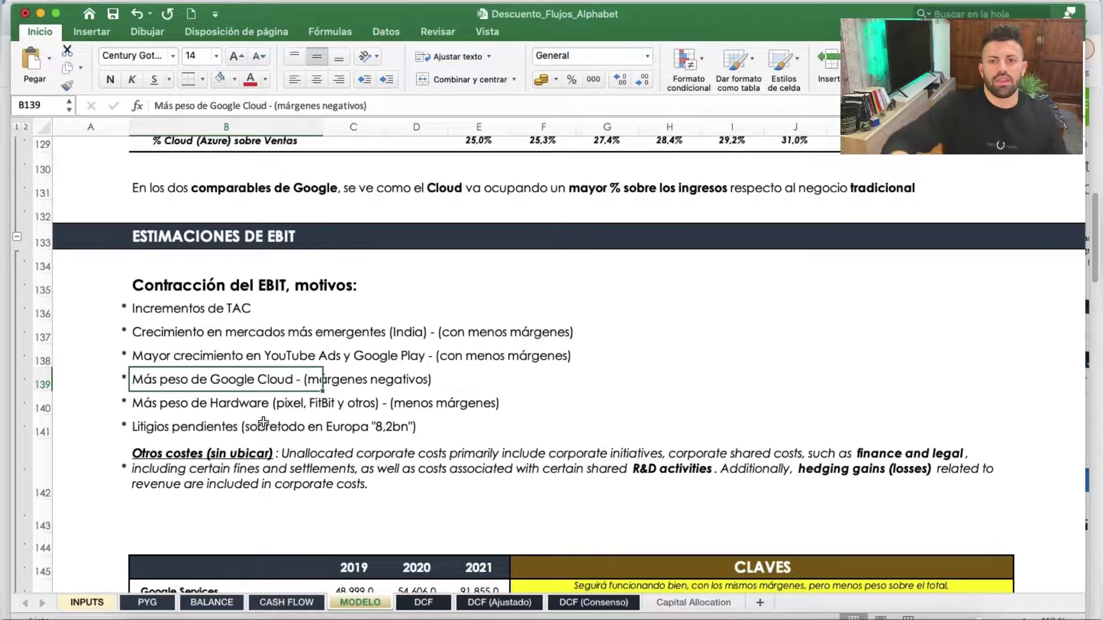
left_click(199, 411)
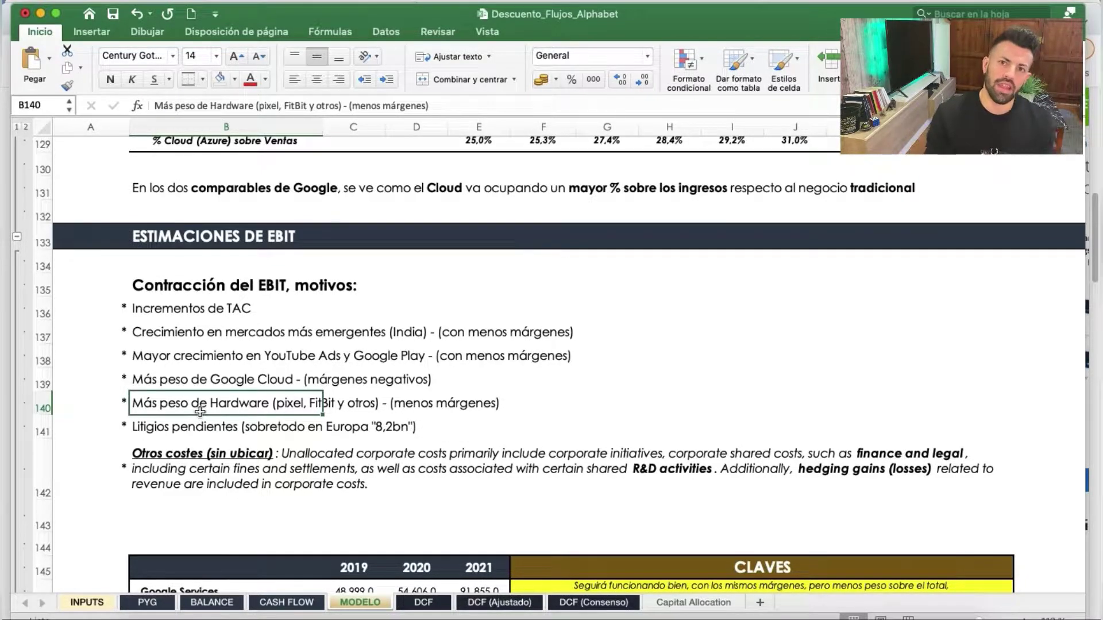
left_click(164, 432)
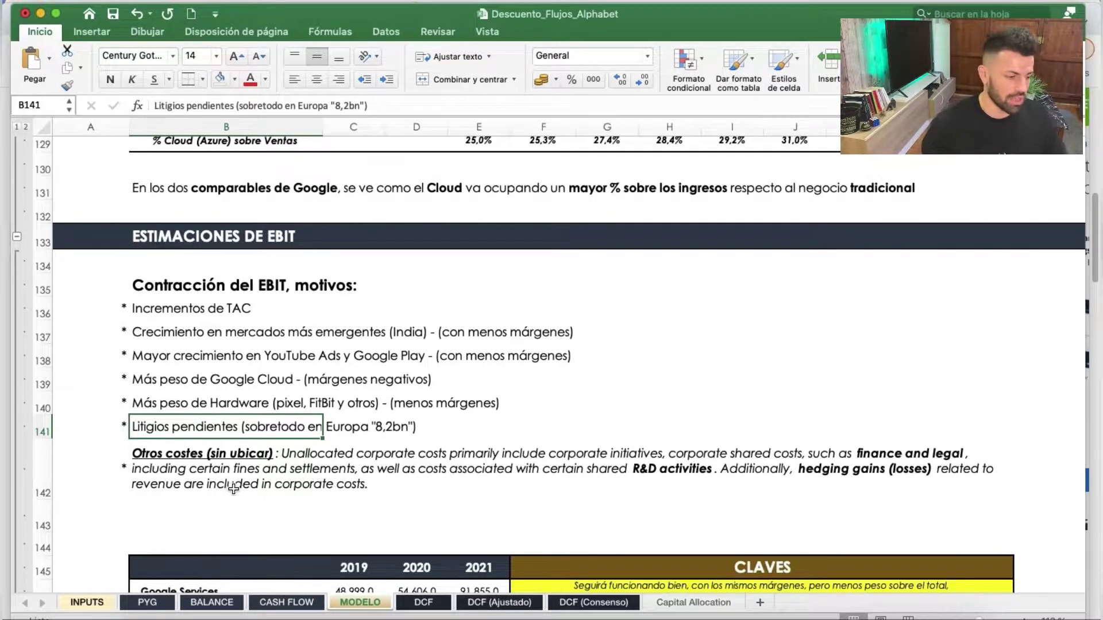
left_click(256, 497)
left_click(383, 536)
left_click(303, 472)
left_click(338, 507)
- Examine the CLAVES notes for Google Services and Google Cloud and the segment labels in the EBIT table
scroll(340, 510, "down", 5)
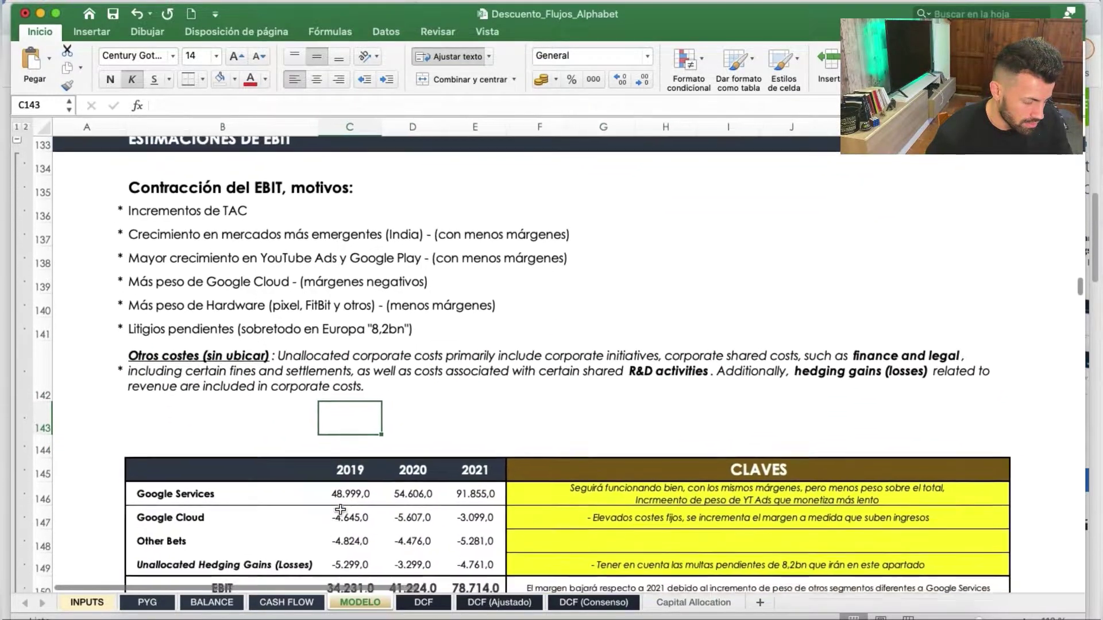
scroll(340, 509, "down", 2)
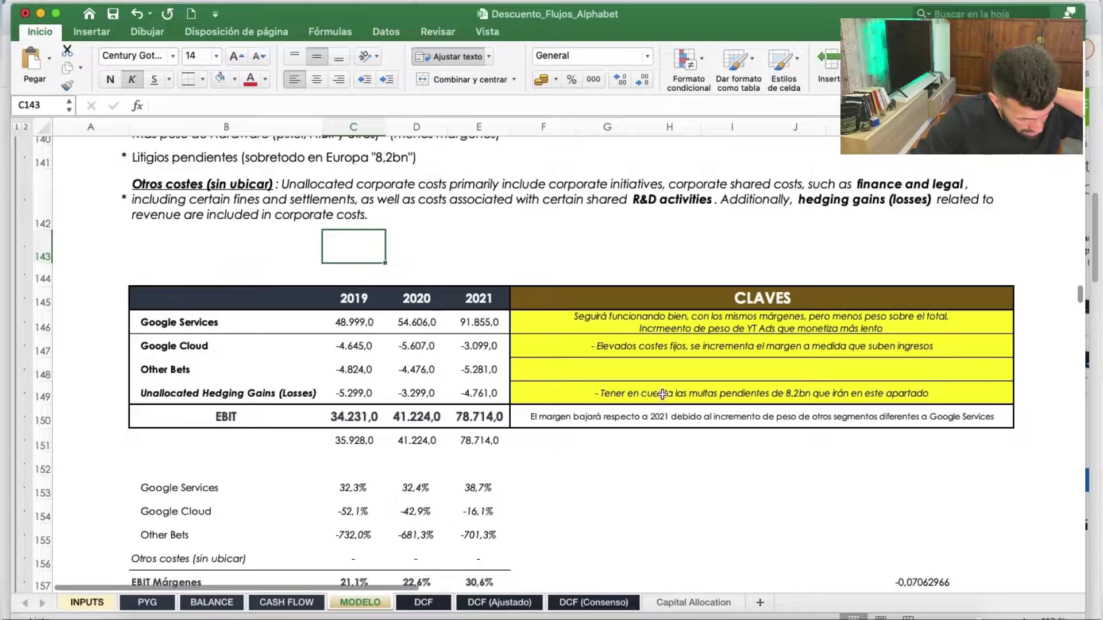
left_click(764, 329)
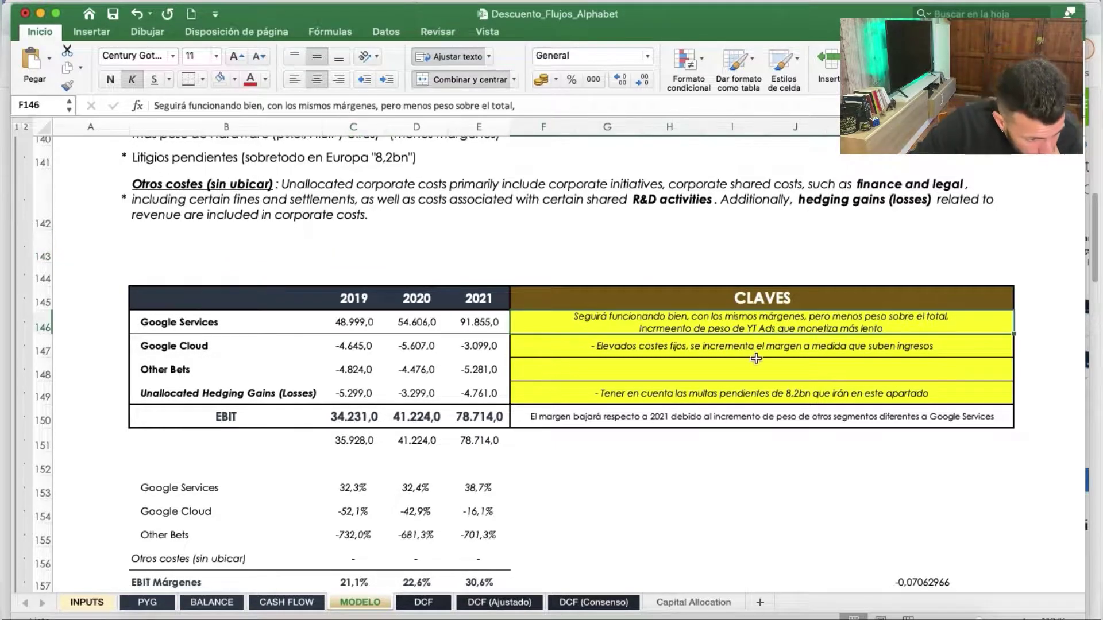
left_click(655, 347)
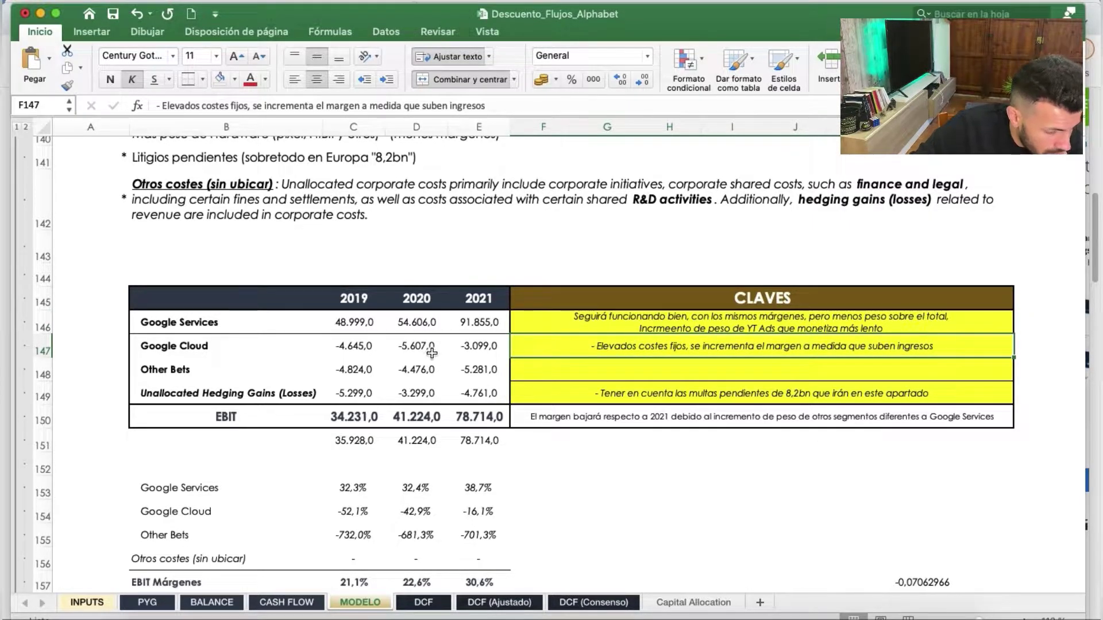
left_click_drag(259, 353, 259, 370)
left_click(258, 395)
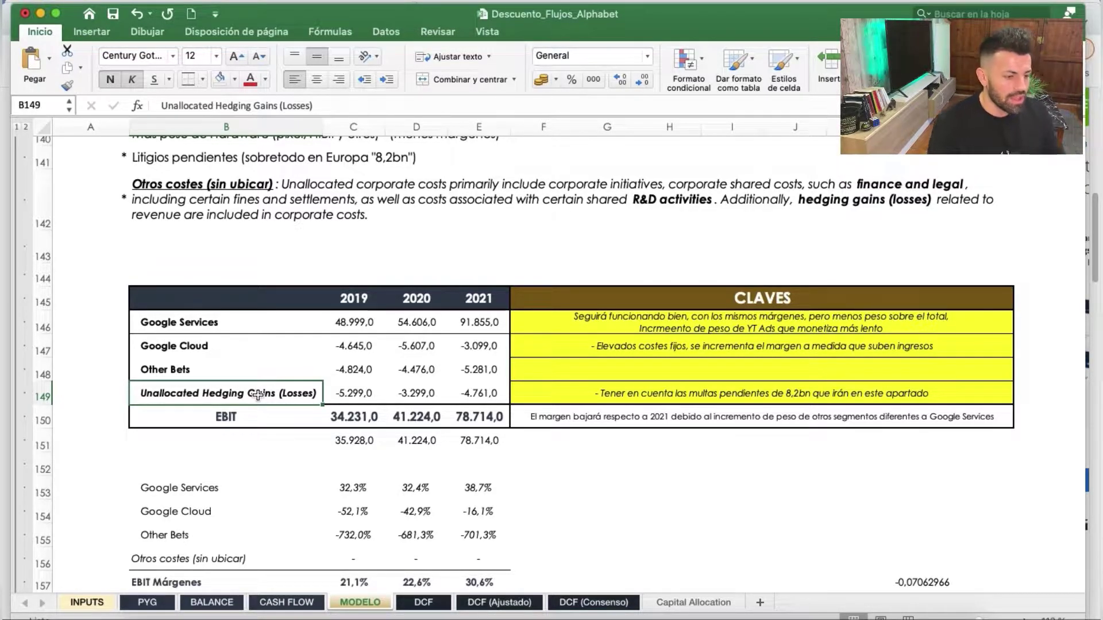
- Compare the 2019–2021 EBIT figures of Google Services, Google Cloud, Other Bets and Unallocated Hedging Gains (Losses)
left_click(168, 322)
left_click_drag(170, 323, 471, 323)
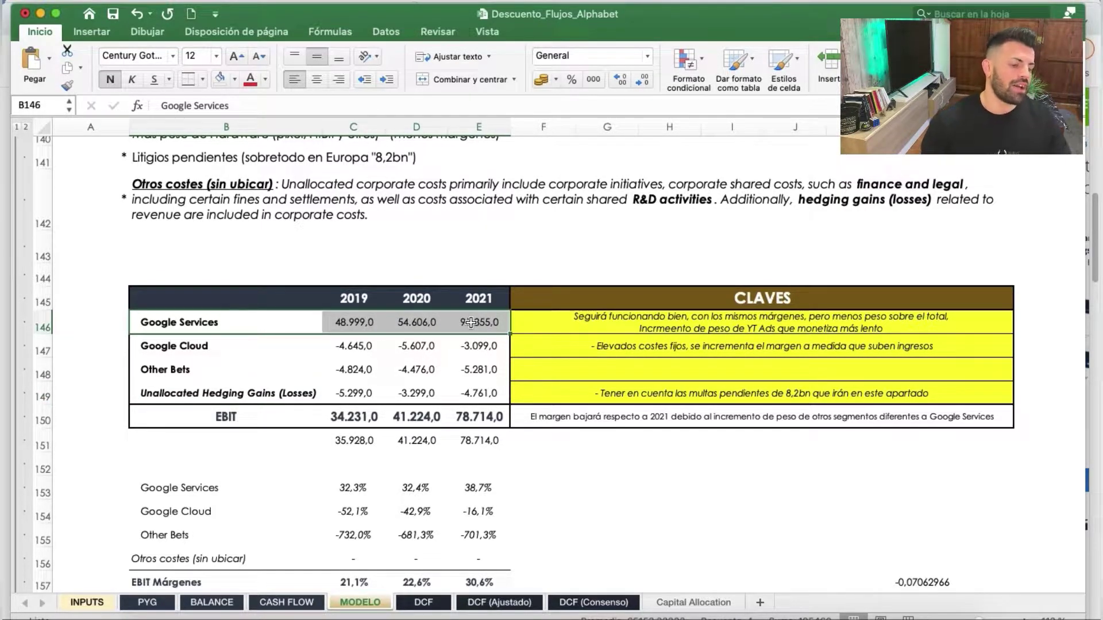
left_click_drag(270, 347, 484, 345)
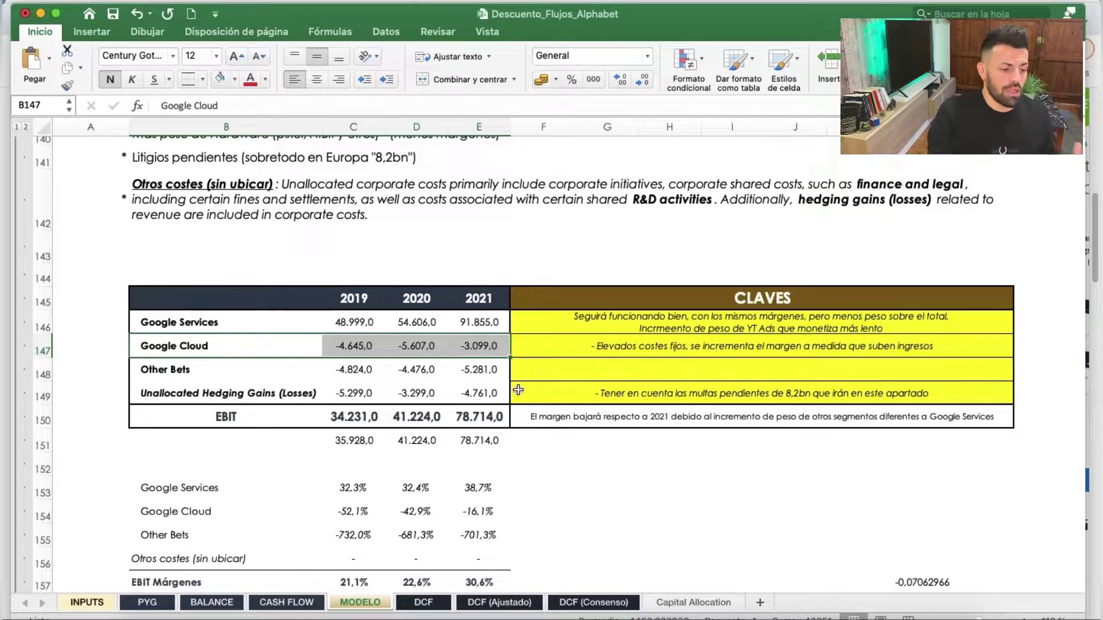
left_click_drag(231, 372, 479, 393)
- Check the segment EBIT margins and the CLAVES notes for the remaining segments, including the note on pending fines
scroll(476, 385, "down", 3)
scroll(477, 385, "down", 3)
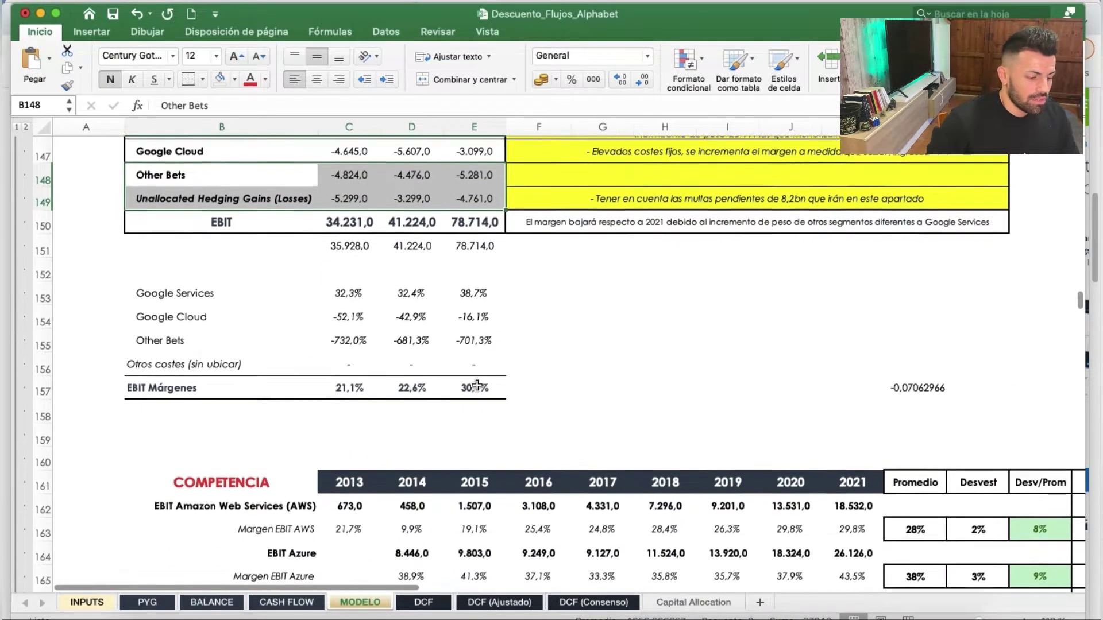
scroll(603, 398, "up", 3)
left_click(629, 313)
left_click(630, 340)
left_click(634, 279)
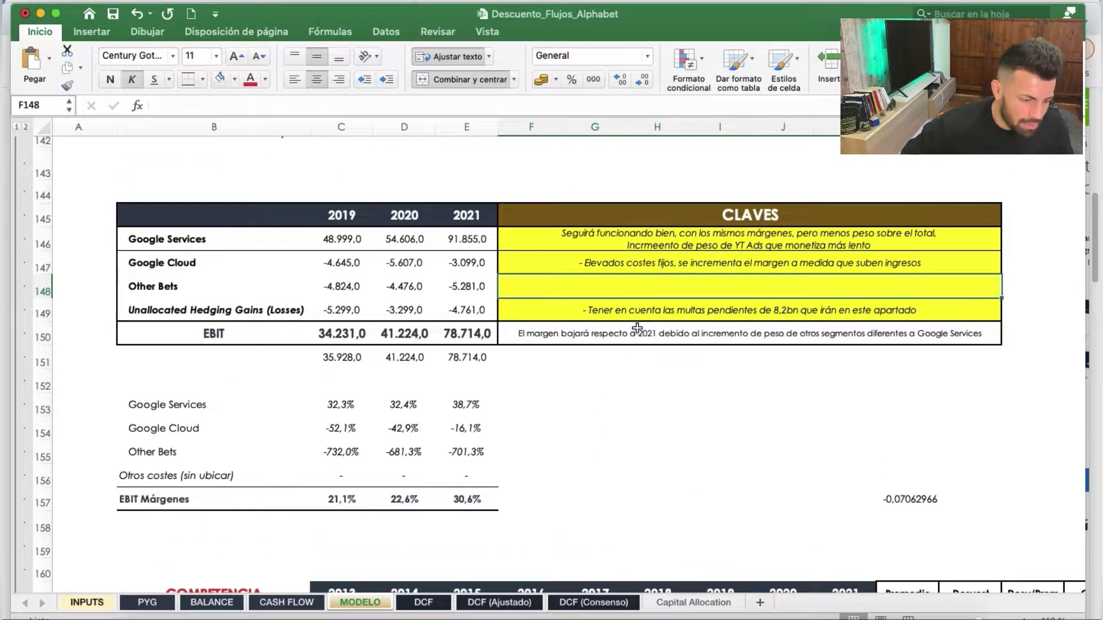
scroll(638, 290, "down", 3)
left_click(661, 221)
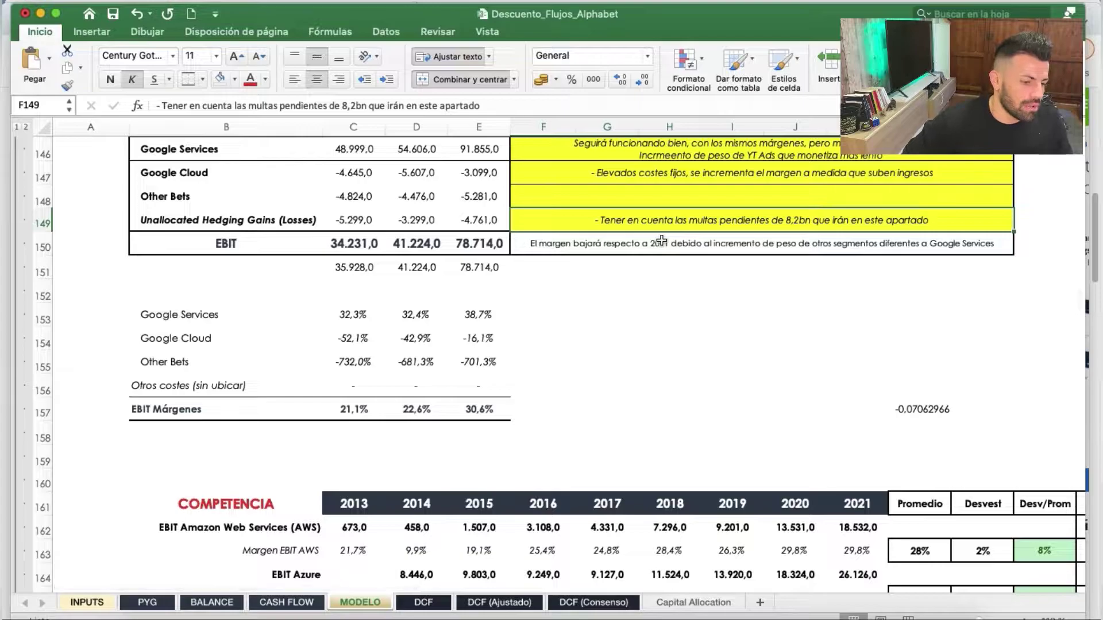
- Review the cloud competitors' EBIT table and compare the average EBIT margins of AWS and Azure
scroll(565, 375, "down", 5)
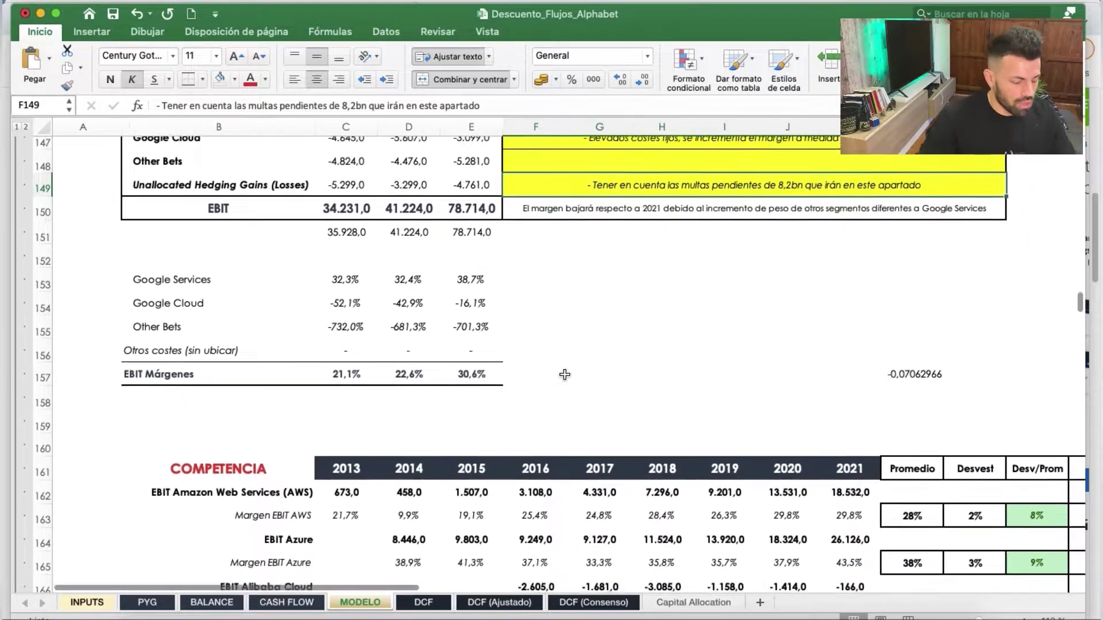
scroll(565, 375, "down", 5)
scroll(564, 375, "right", 1)
scroll(564, 375, "up", 2)
scroll(564, 375, "right", 1)
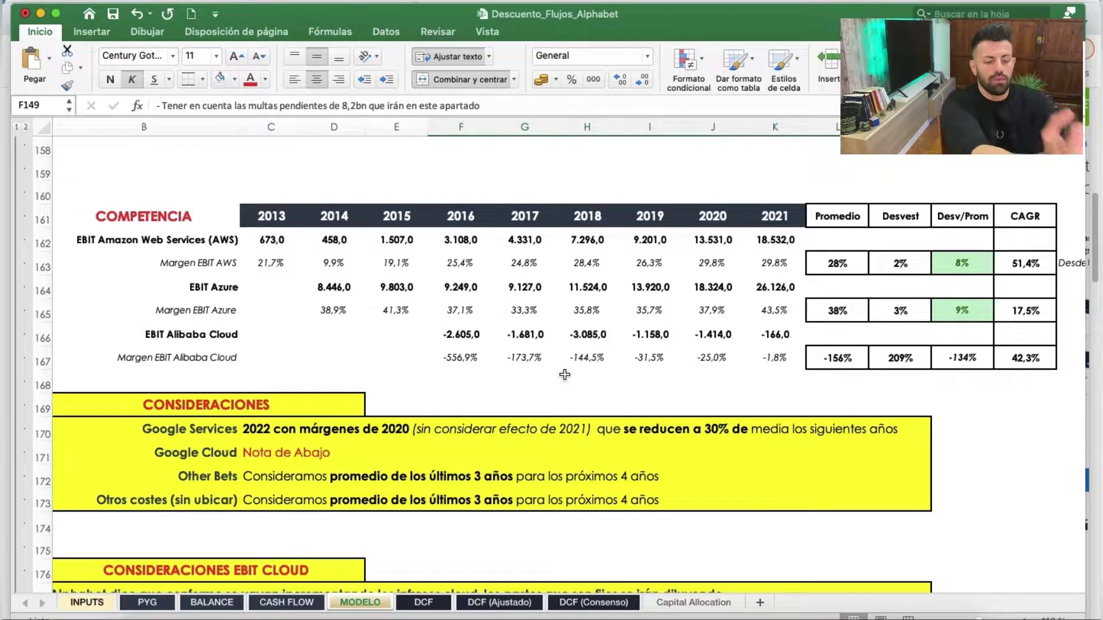
left_click(842, 264)
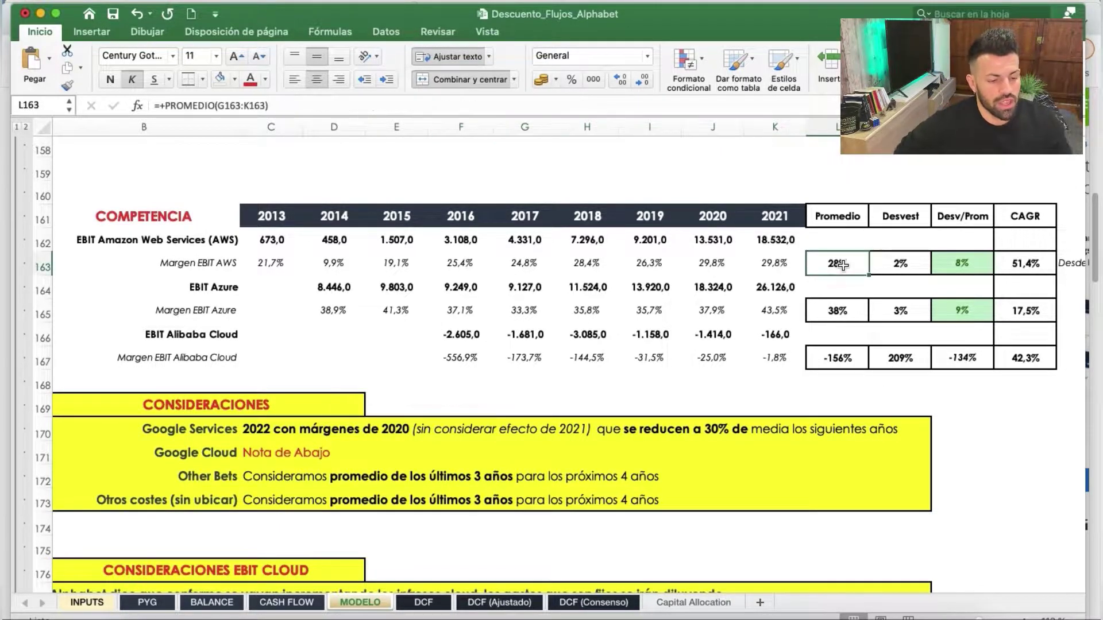
left_click(843, 310)
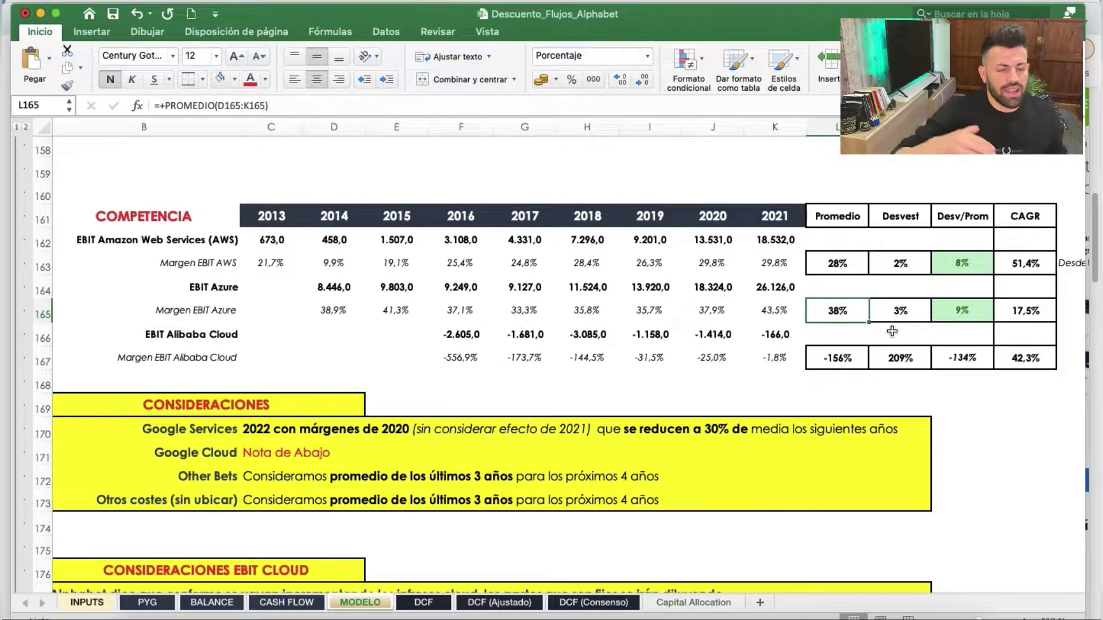
left_click_drag(831, 266, 832, 317)
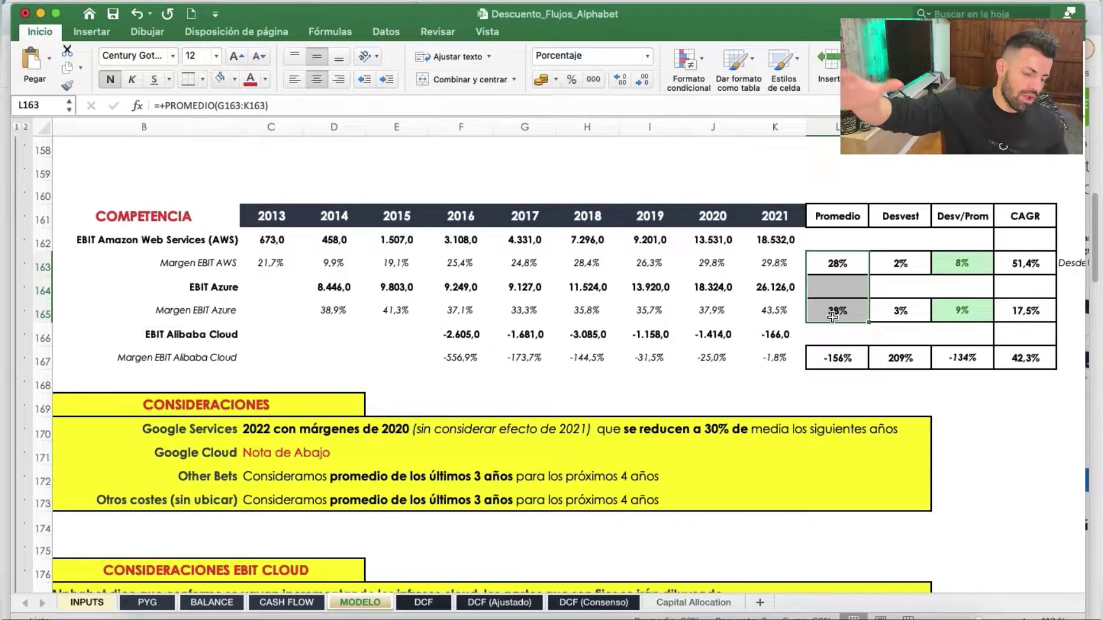
- Read the CONSIDERACIONES block with the margin assumptions for each segment, focusing on the Google Services assumption
scroll(512, 330, "down", 1)
scroll(512, 330, "down", 2)
scroll(513, 330, "left", 1)
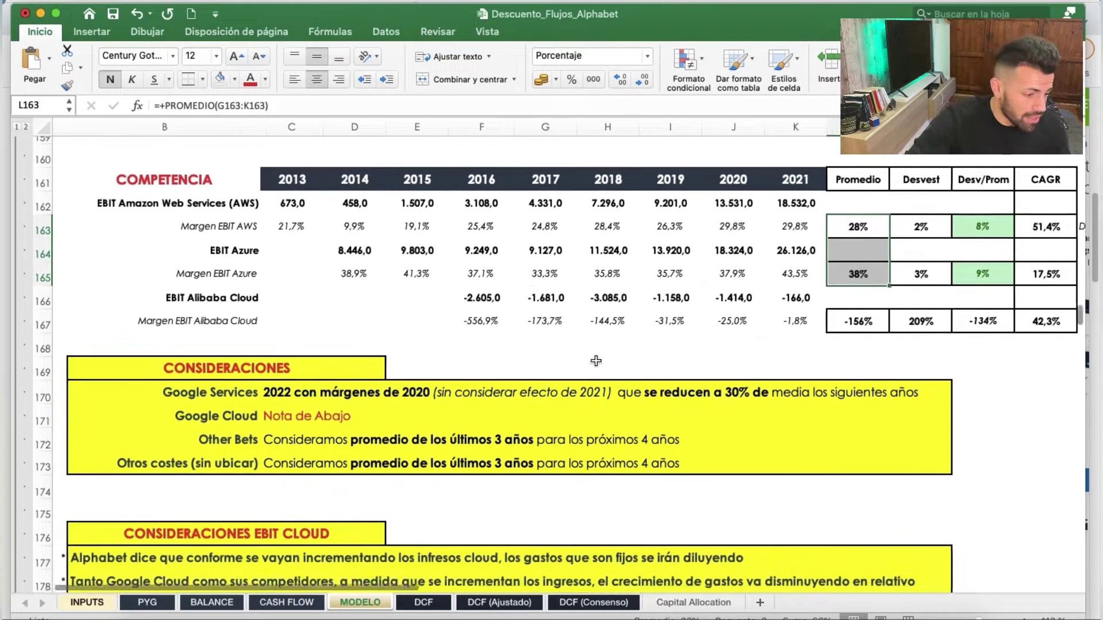
left_click(319, 393)
left_click(560, 409)
left_click(686, 386)
left_click(865, 382)
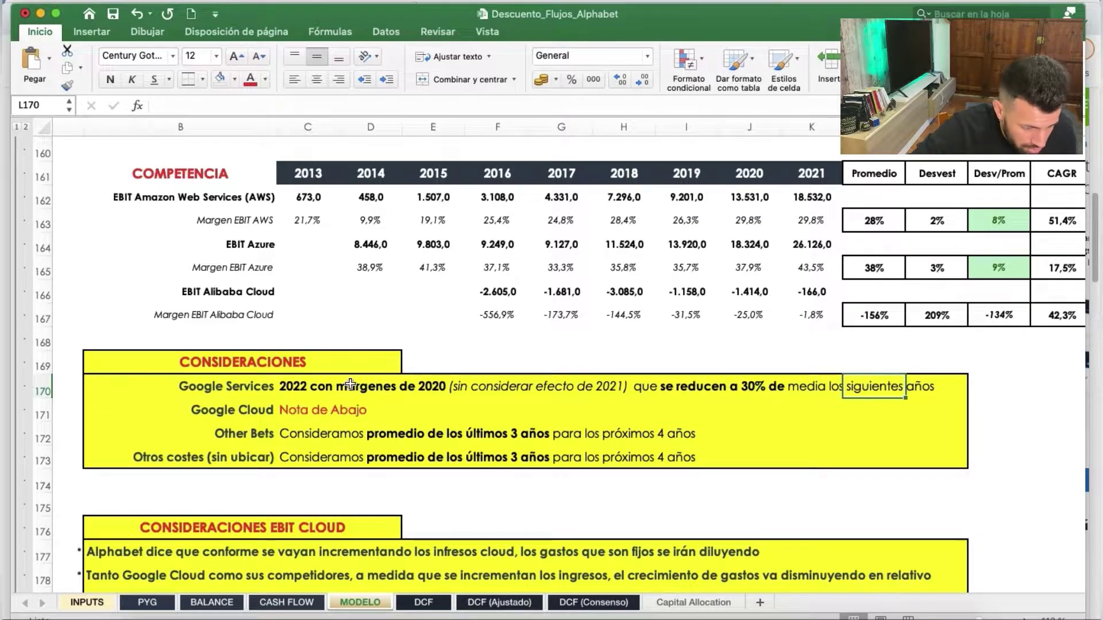
left_click(279, 386)
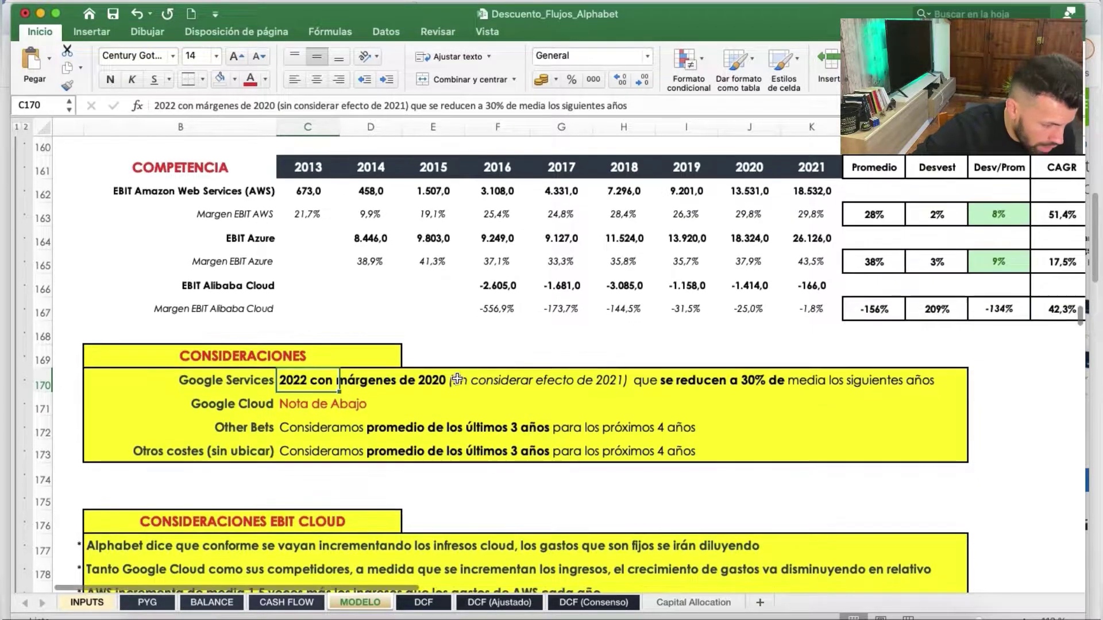
scroll(537, 414, "down", 4)
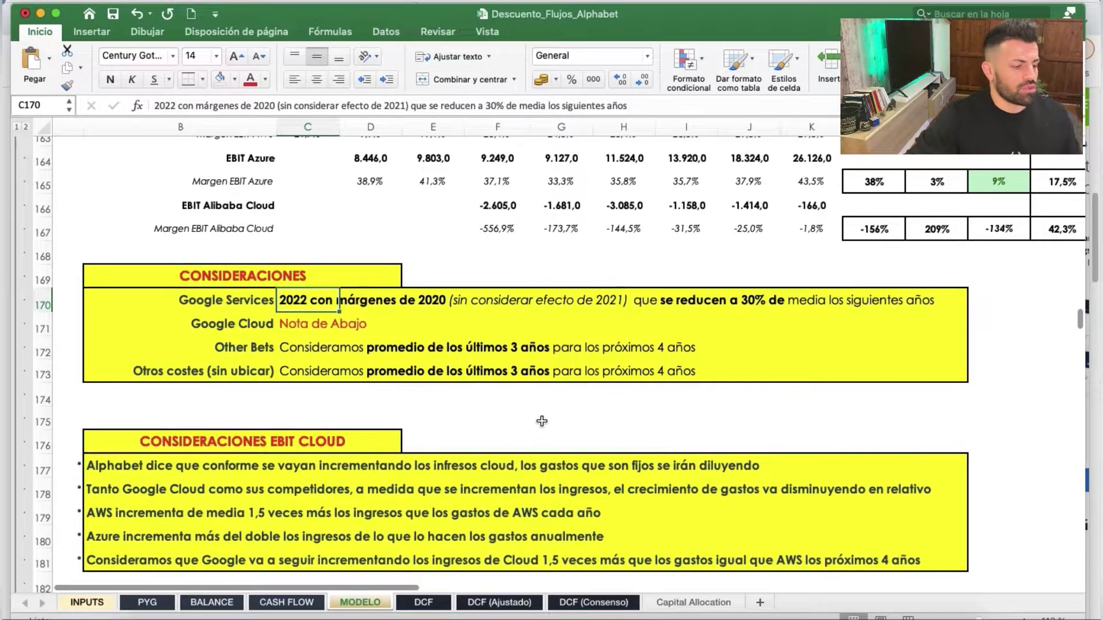
left_click_drag(257, 306, 254, 370)
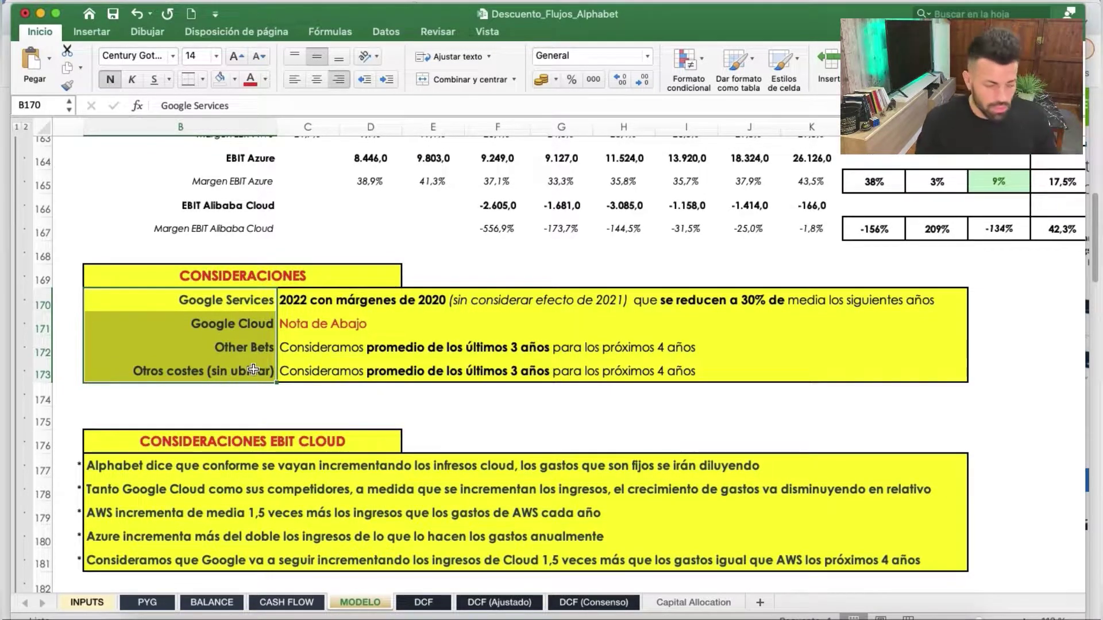
left_click(314, 299)
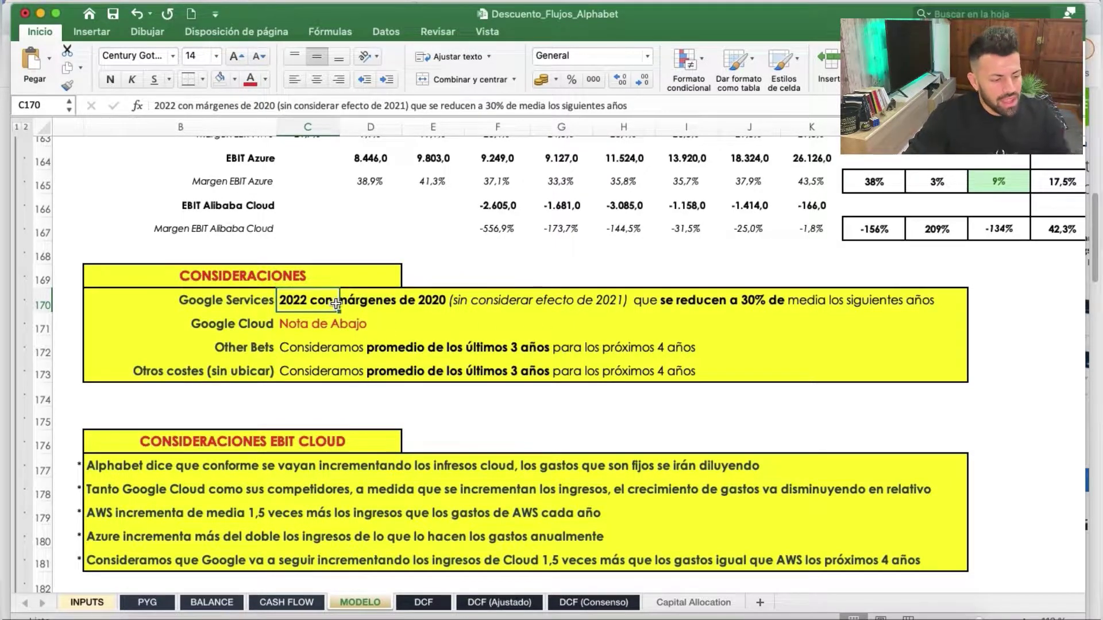
- Inspect the Google Services EBIT margins for 2019 to 2021 in the segment margin table
scroll(834, 295, "up", 4)
scroll(834, 295, "up", 10)
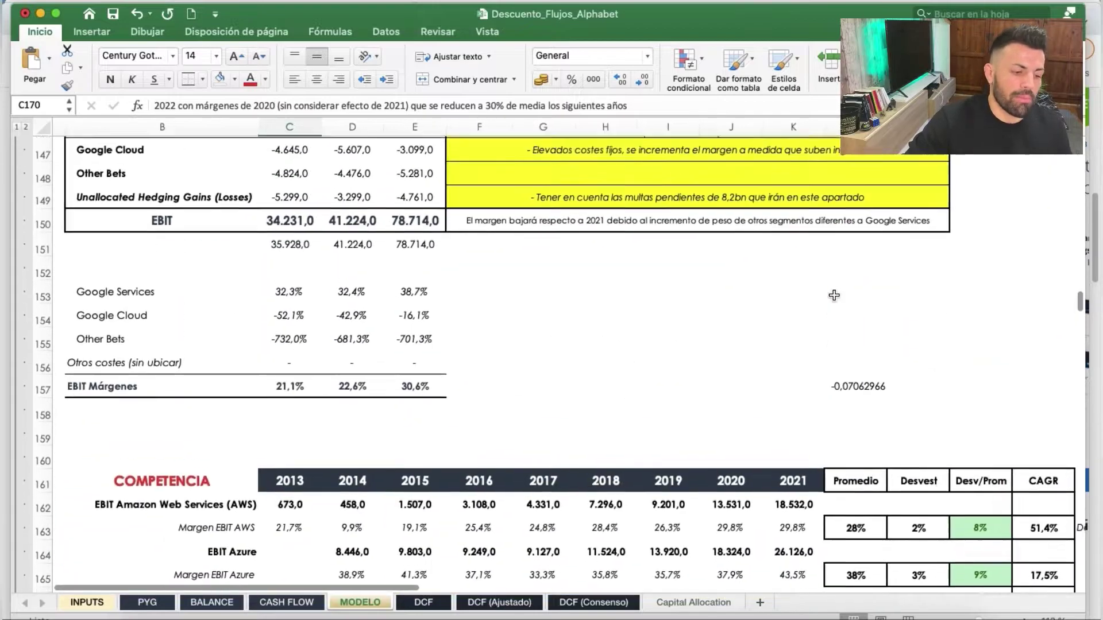
left_click(391, 343)
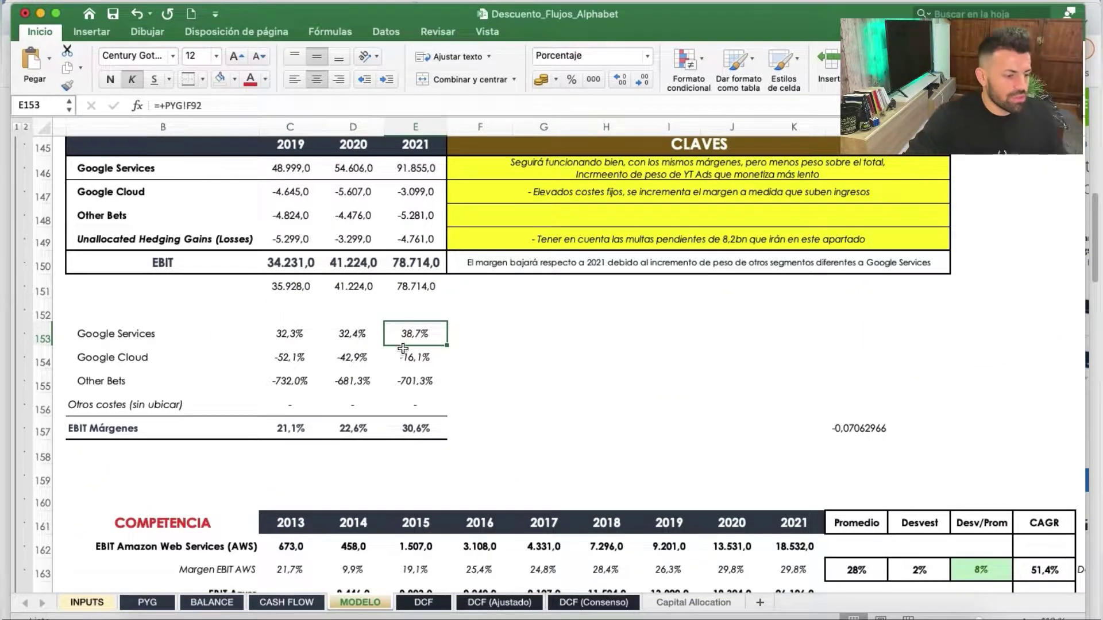
left_click(265, 335)
mouse_move(296, 334)
left_mouse_down()
mouse_move(351, 334)
mouse_move(284, 335)
left_mouse_up()
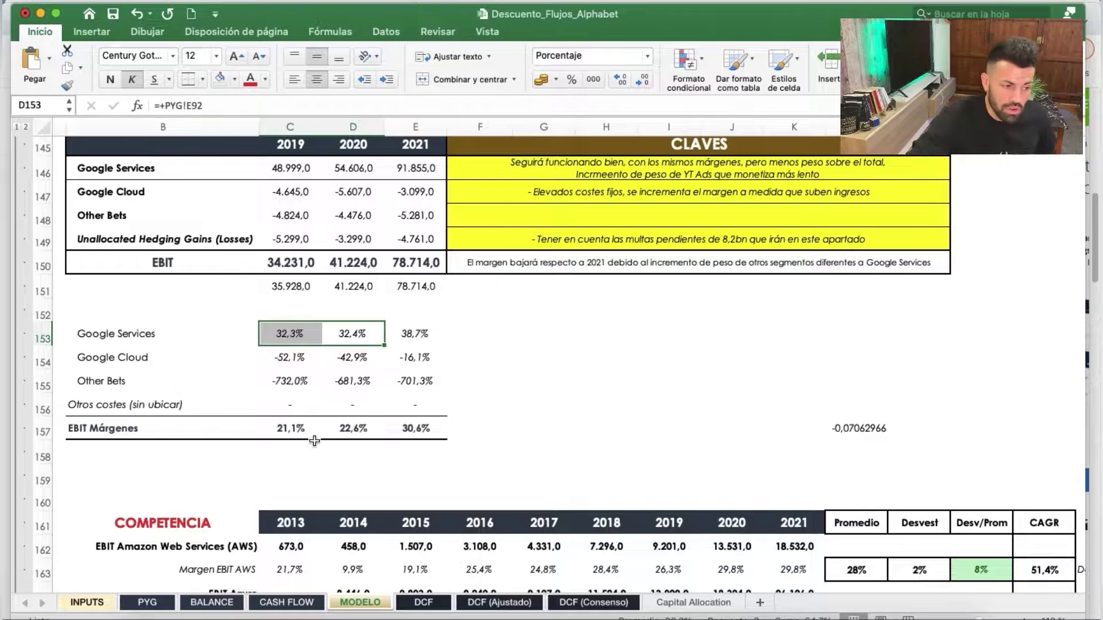
- Open the PYG sheet and locate the segment EBIT margin table below the income statement
left_click(149, 602)
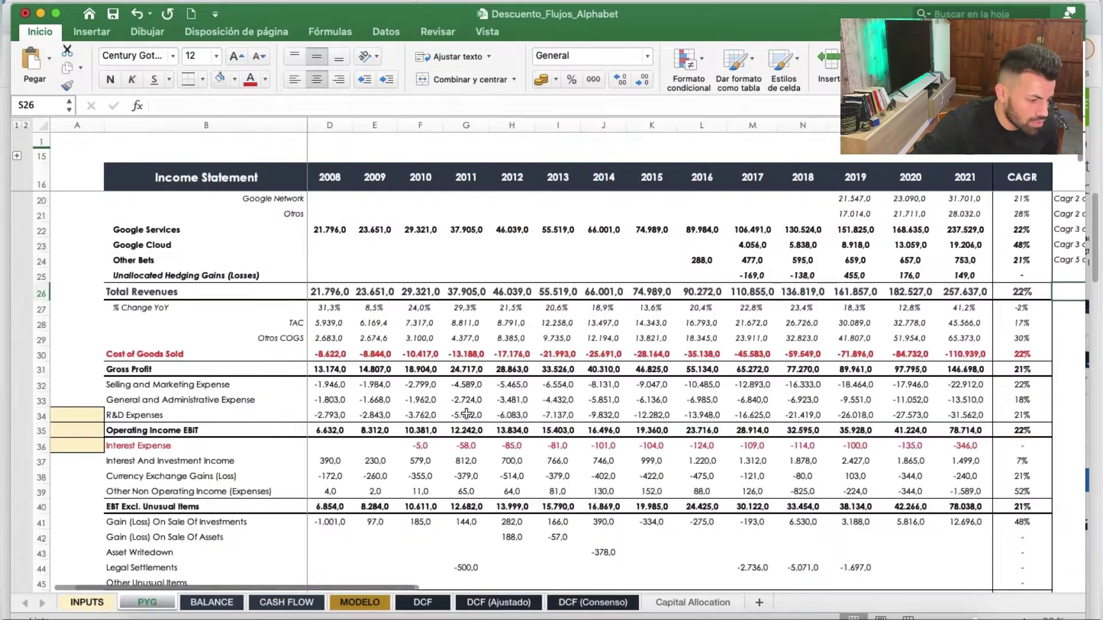
scroll(351, 260, "right", 10)
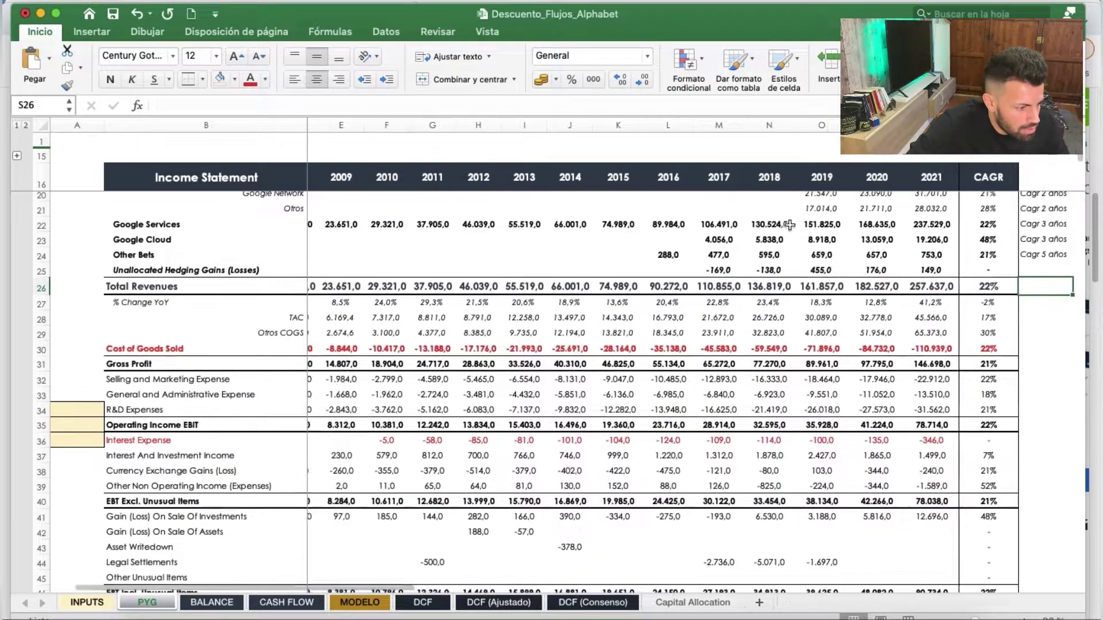
scroll(924, 289, "right", 8)
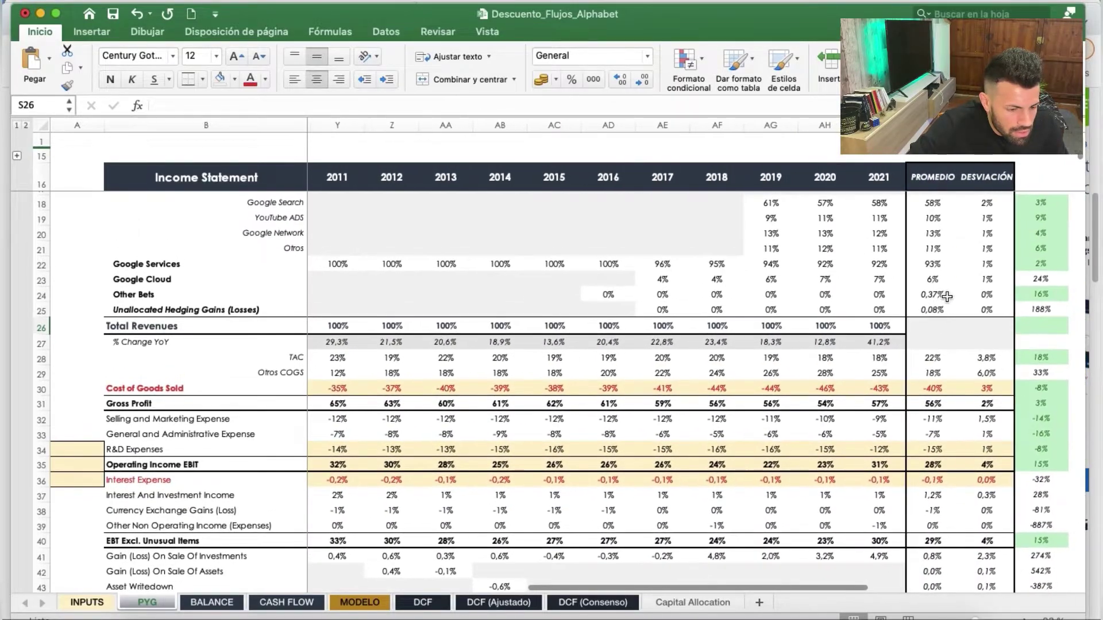
scroll(946, 297, "down", 13)
scroll(771, 297, "left", 10)
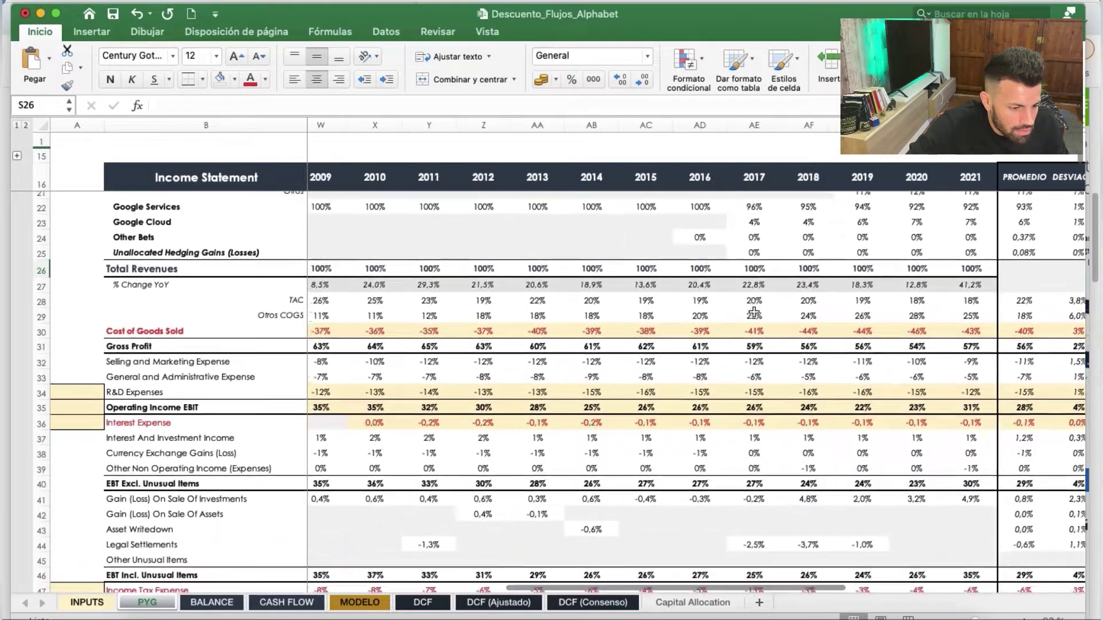
scroll(644, 356, "down", 7)
scroll(645, 356, "left", 6)
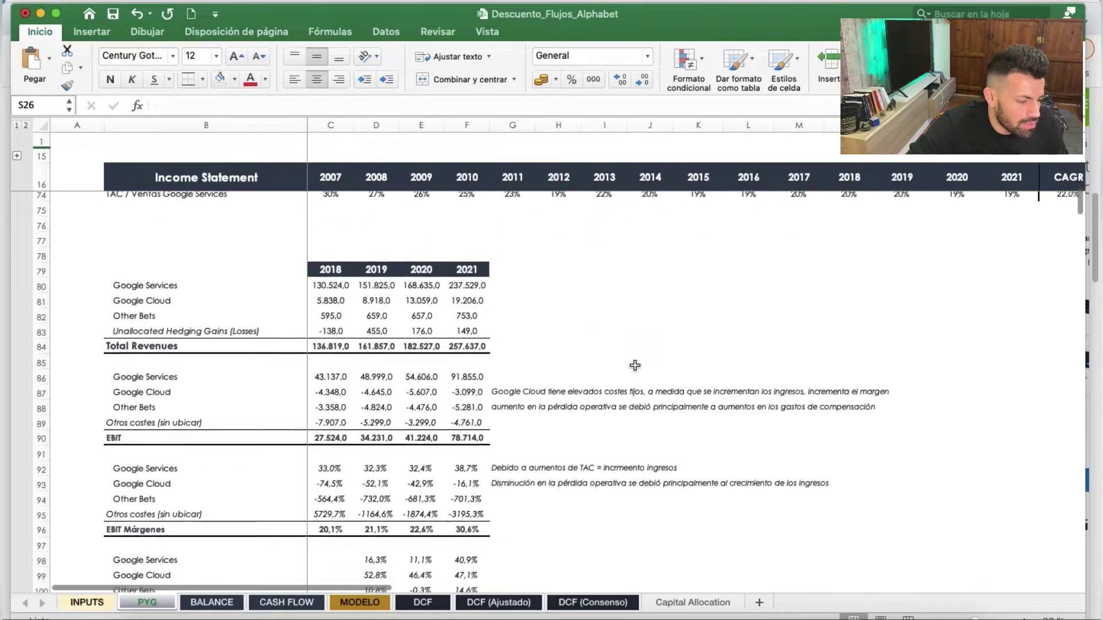
left_click(438, 489)
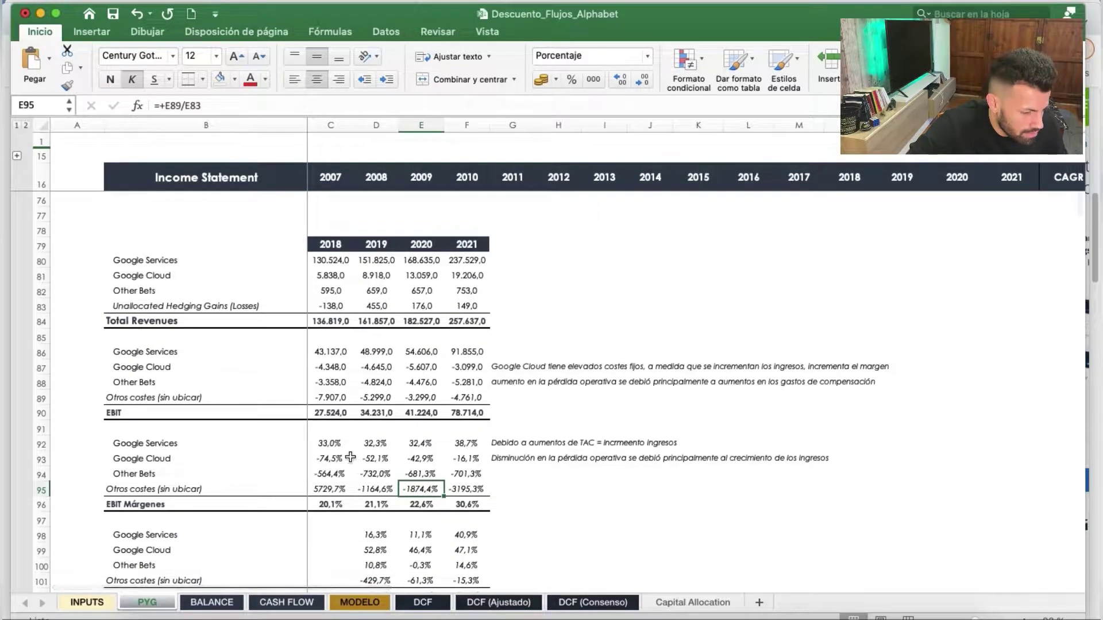
- Compare the Google Services EBIT margins of 2018 to 2020 with the 2021 margin in row 92
left_click(327, 445)
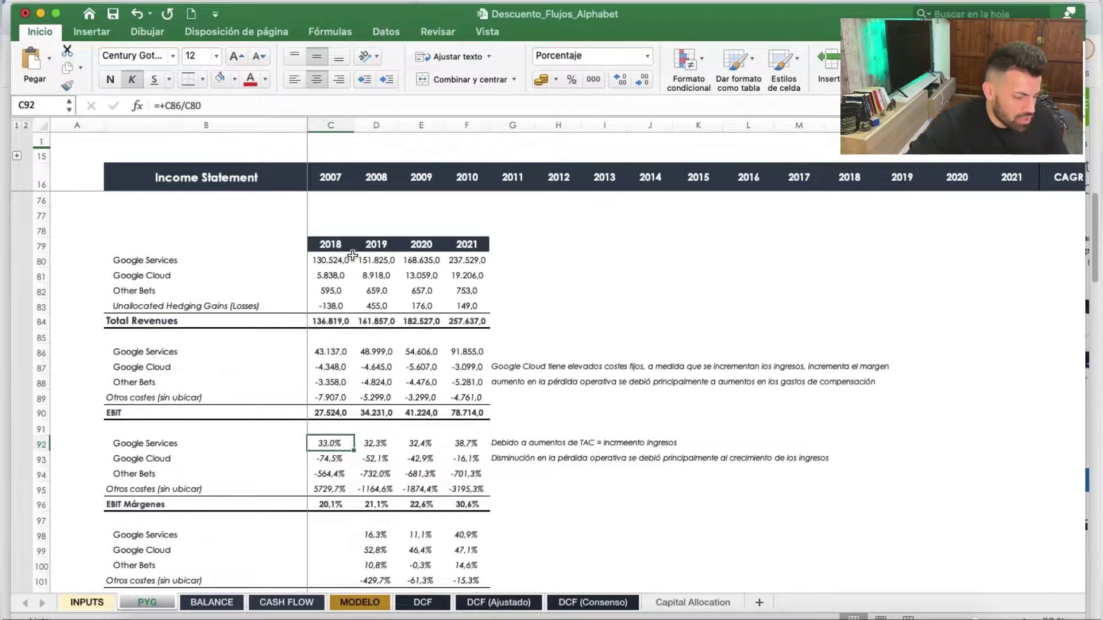
left_click_drag(331, 448, 421, 444)
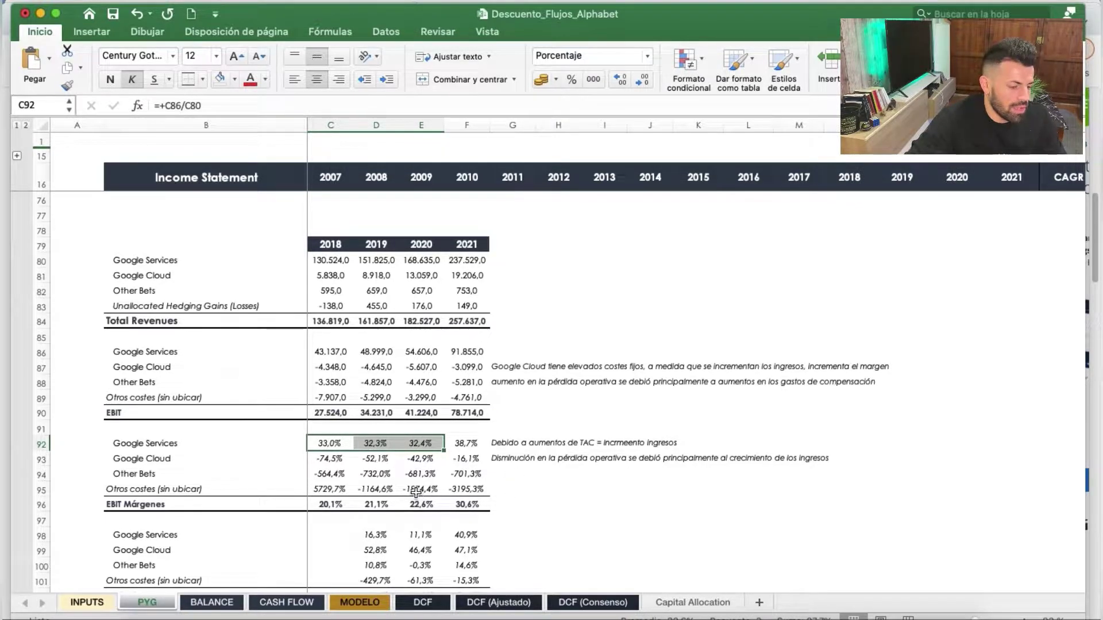
left_click(468, 445)
left_click_drag(469, 447, 325, 447)
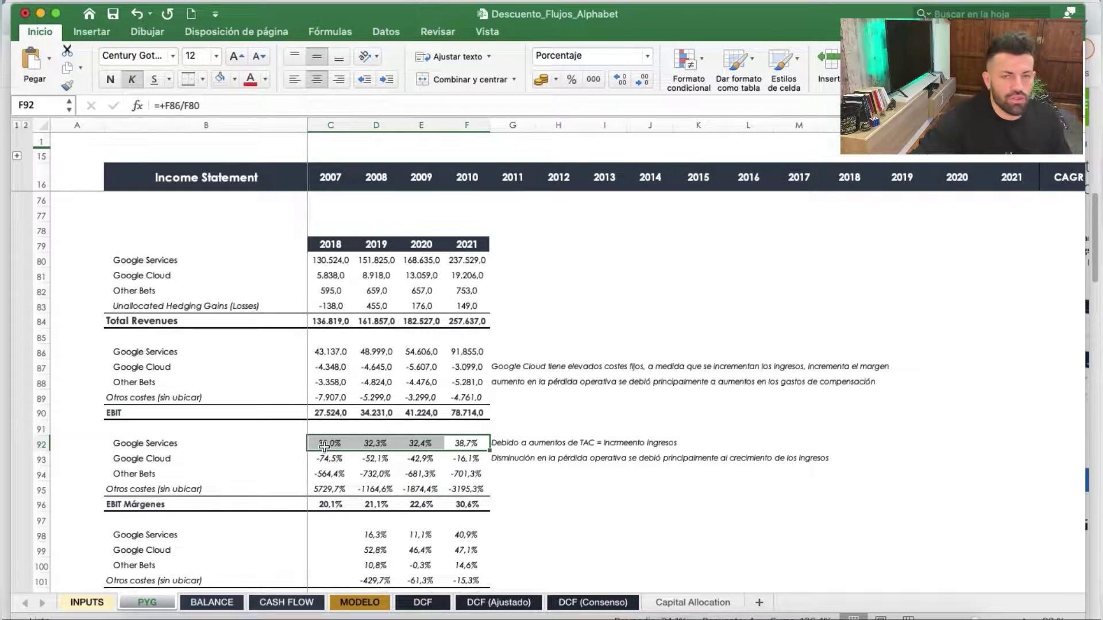
left_click(466, 445)
left_click(426, 444)
left_click_drag(426, 444, 332, 447)
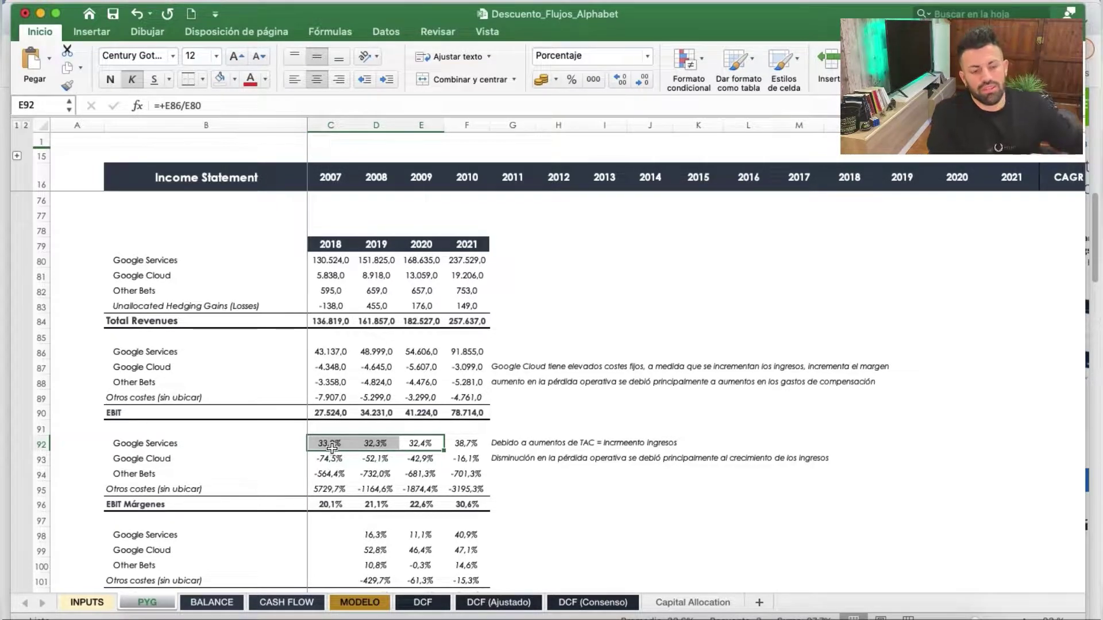
left_click(329, 446)
left_click_drag(329, 446, 409, 447)
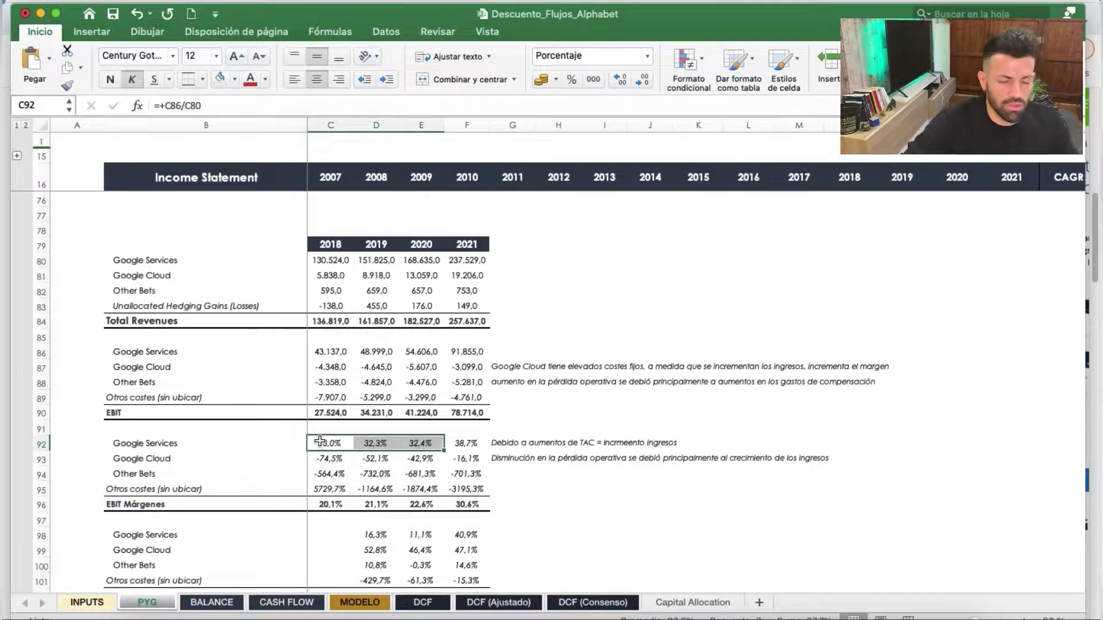
left_click_drag(320, 443, 447, 441)
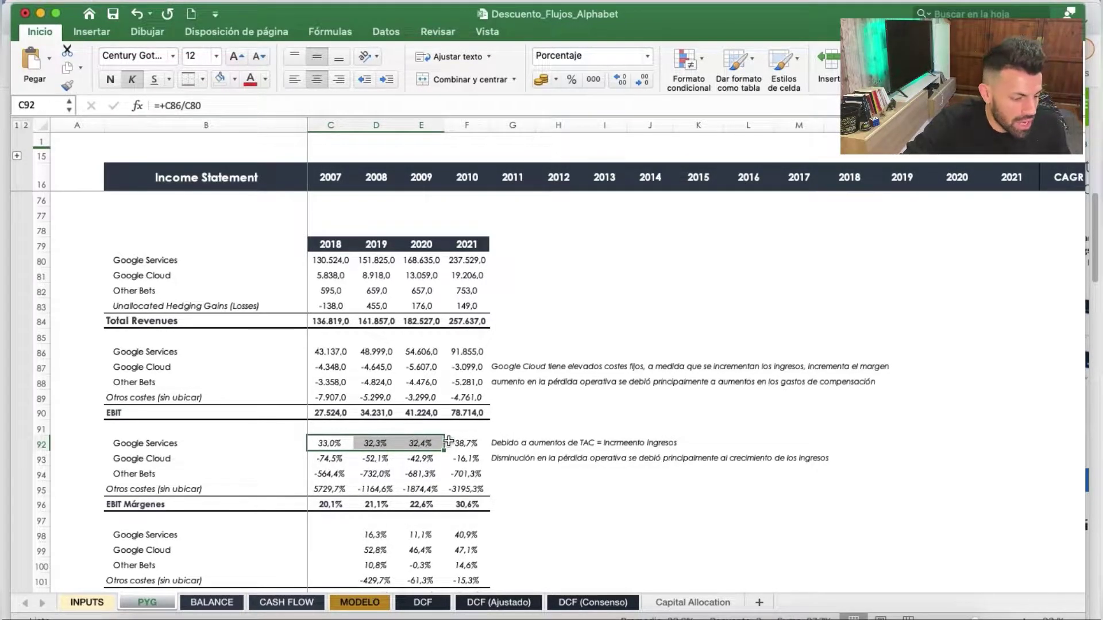
left_click(468, 441)
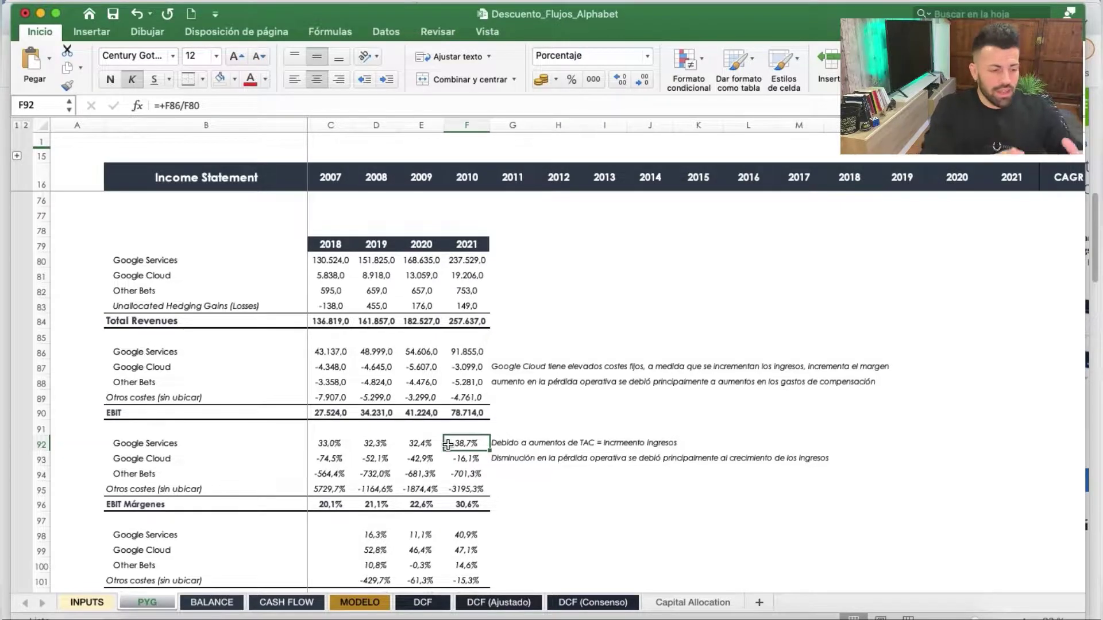
- Read the notes beside the Google Services and Google Cloud margin rows in G92:G93
left_click(539, 548)
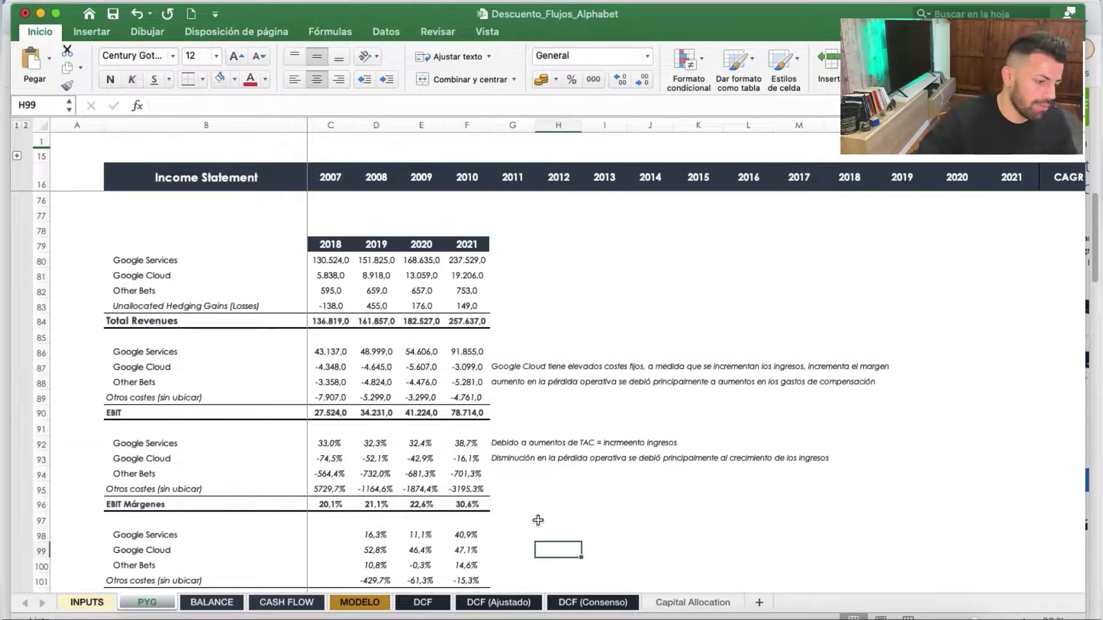
left_click_drag(505, 446, 509, 462)
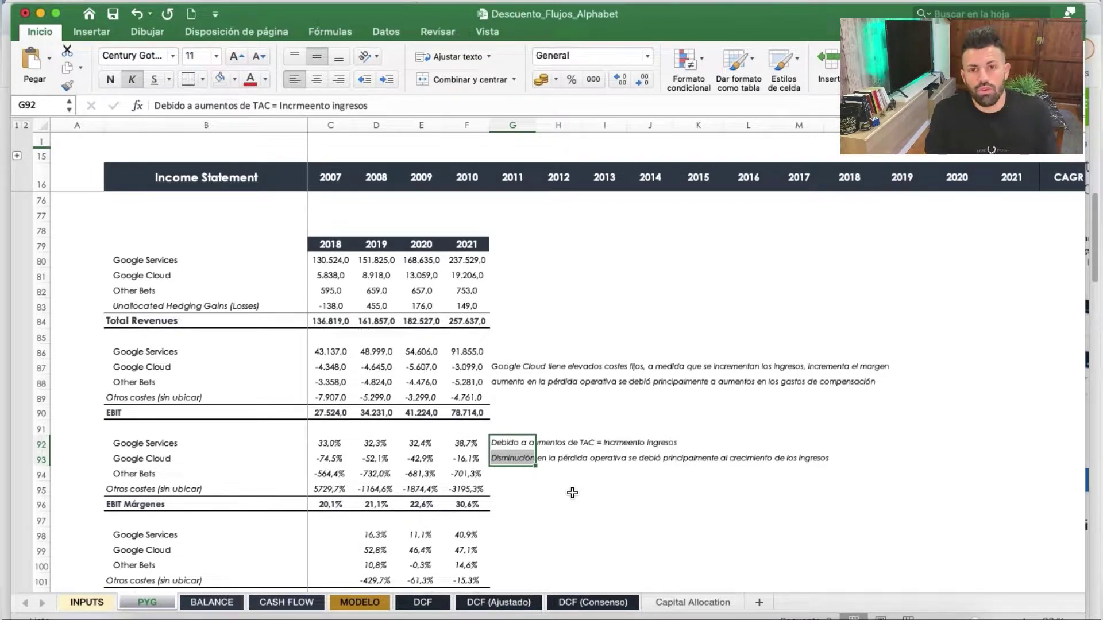
left_click(560, 506)
- Recheck the 2021 segment margins, the earlier Google Services margins back to 2018 and the 2019 Google Cloud margin
left_click(466, 488)
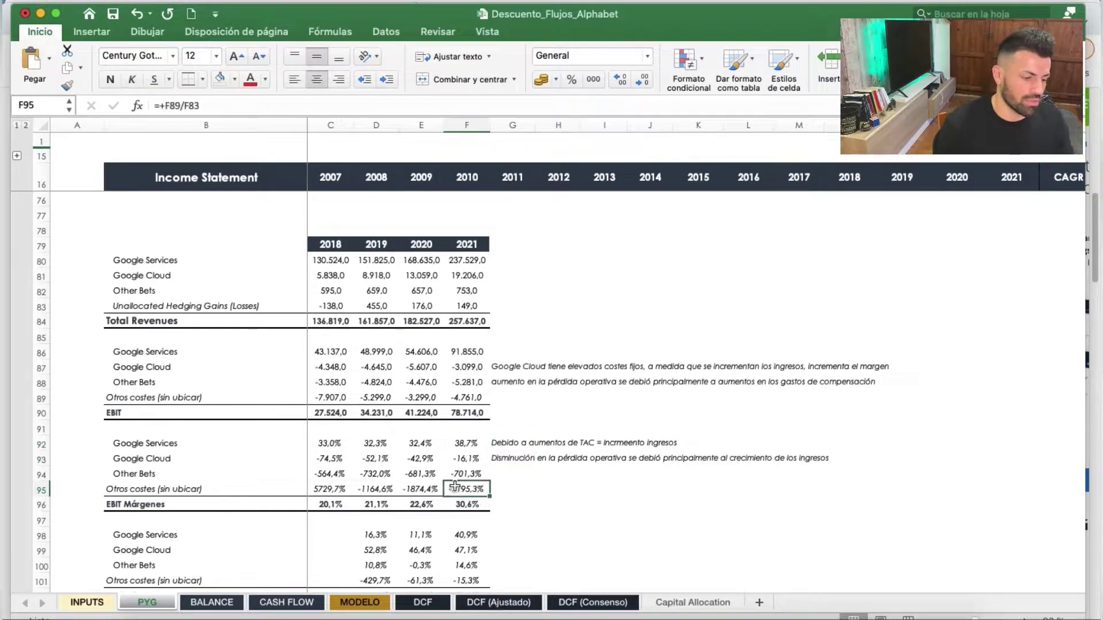
left_click(462, 458)
left_click(460, 443)
left_click(427, 442)
left_click_drag(427, 442, 325, 445)
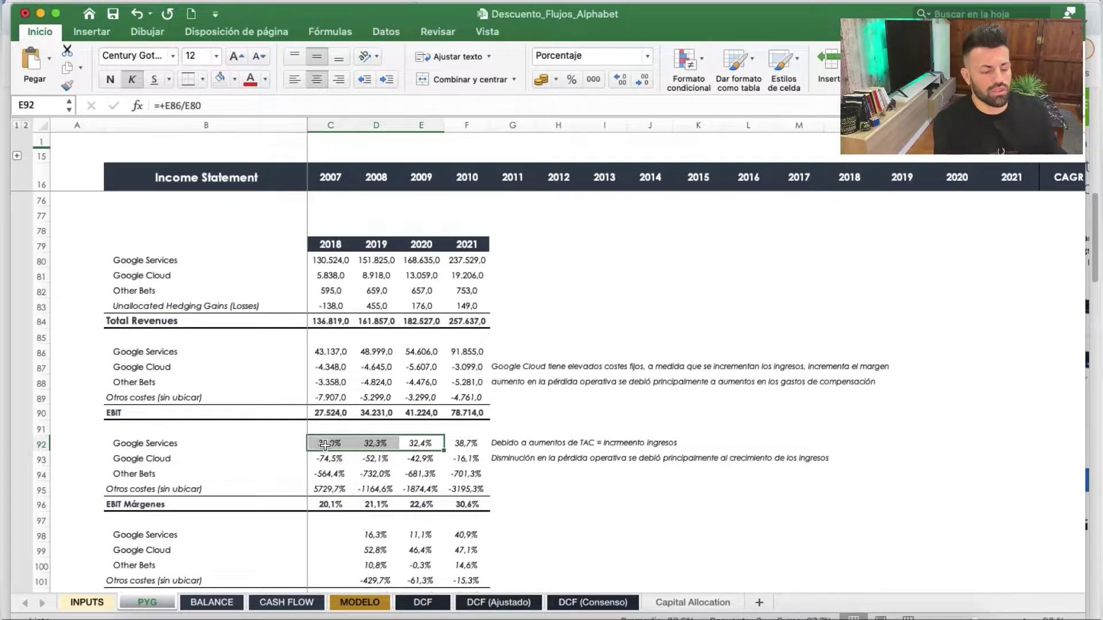
left_click(368, 459)
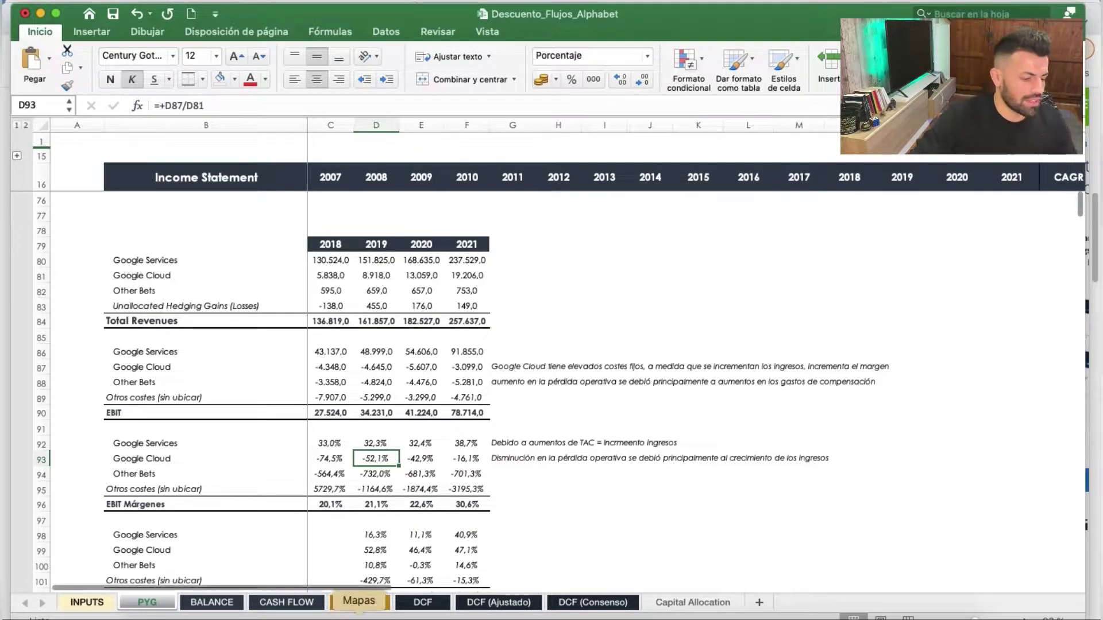
- Return to the MODELO sheet and check the Google Services assumption in the CONSIDERACIONES block
left_click(356, 603)
left_click(453, 369)
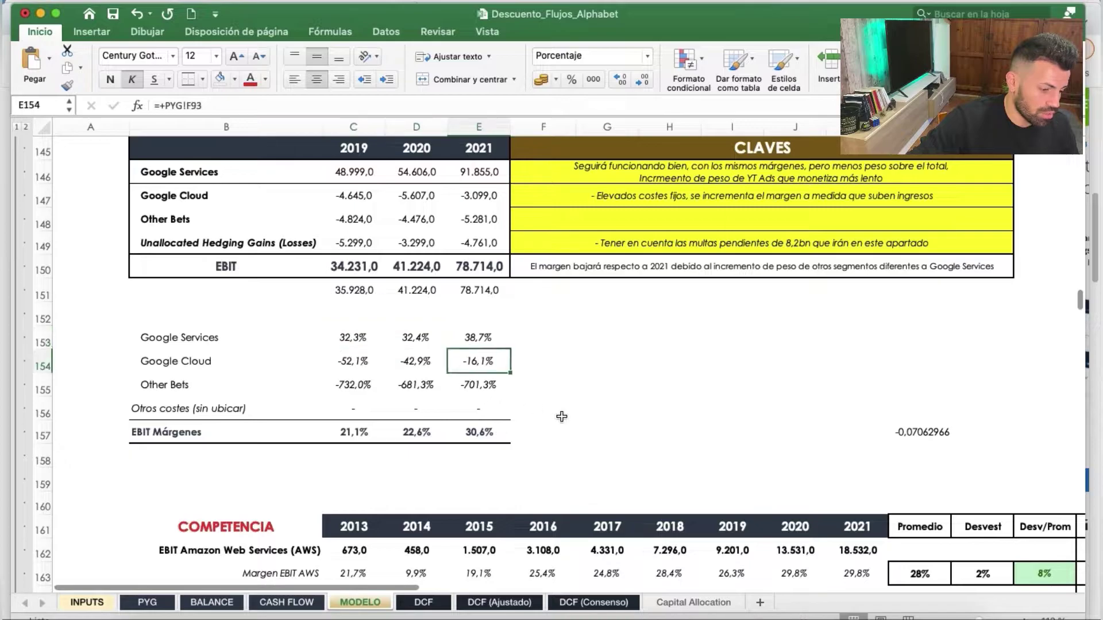
scroll(700, 455, "up", 3)
scroll(699, 454, "down", 5)
left_click(347, 207)
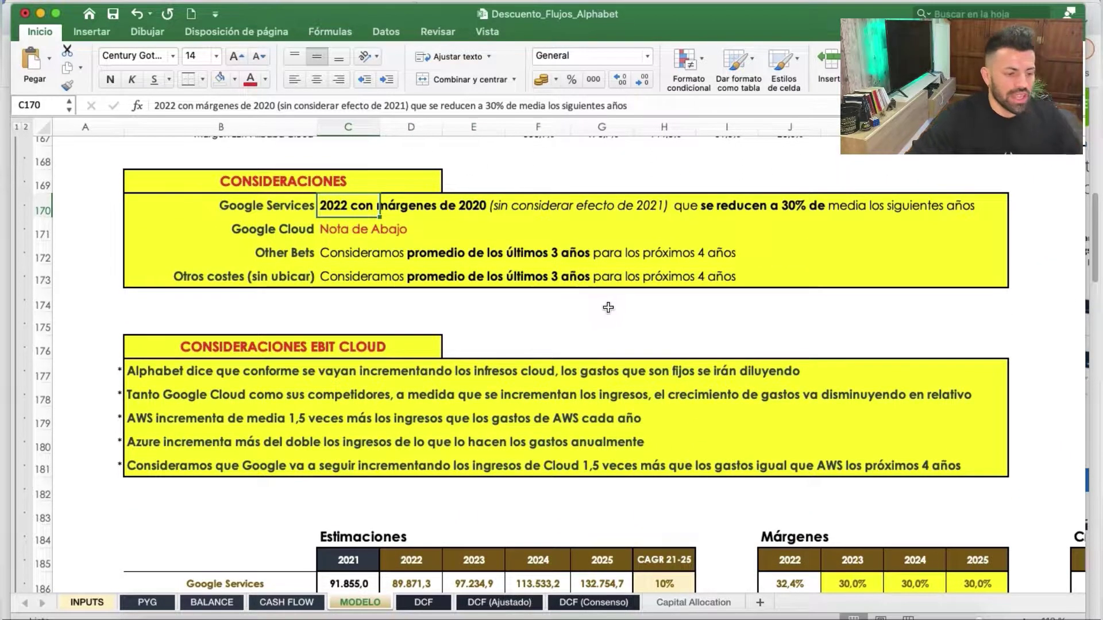
- Check the Google Services EBIT margins in row 153 against the assumption that 2022 uses the 2020 margin
scroll(449, 253, "up", 1)
scroll(449, 252, "up", 5)
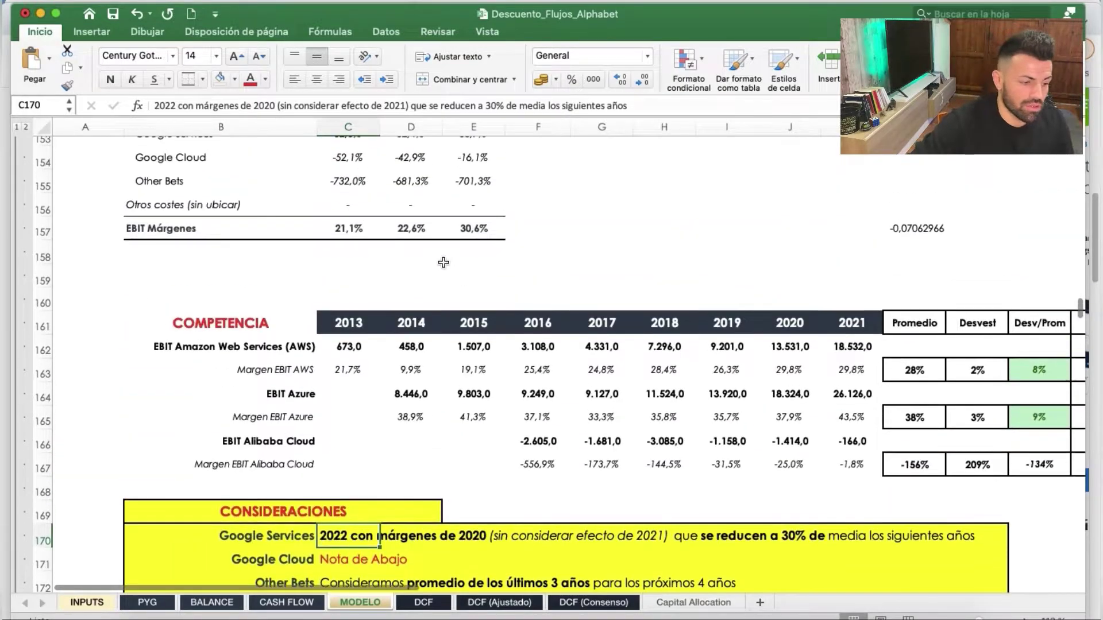
left_click(485, 208)
left_click(419, 208)
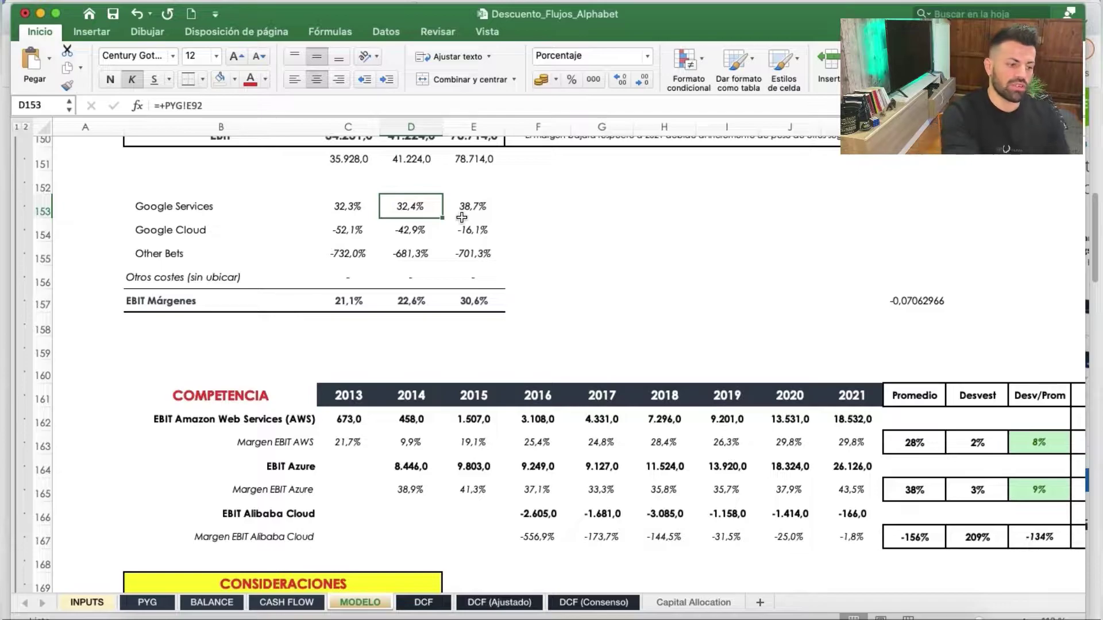
scroll(480, 334, "down", 5)
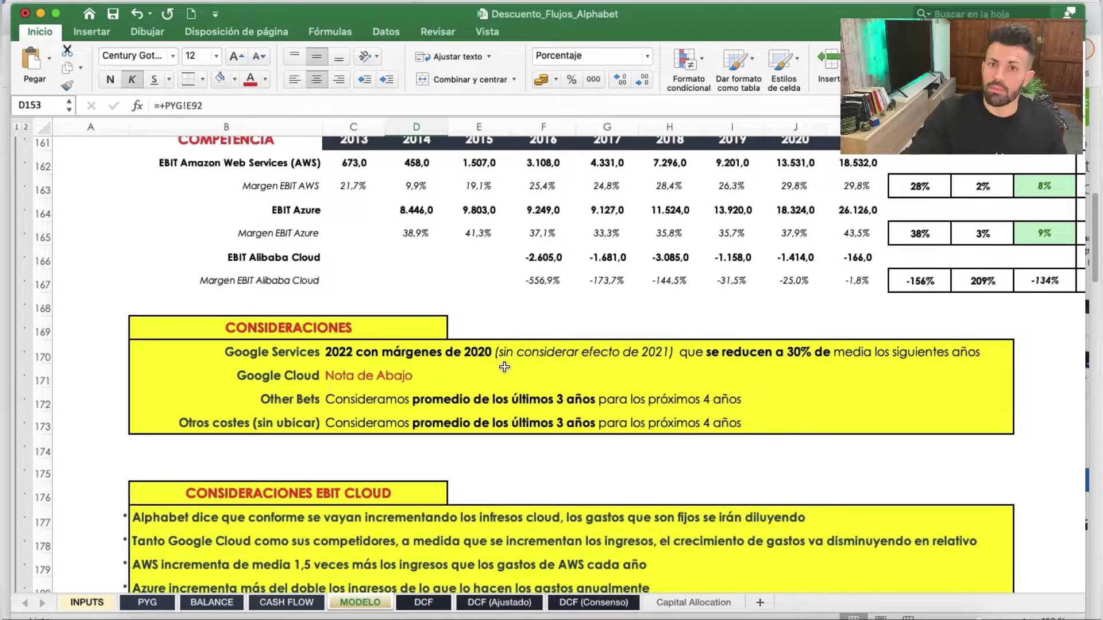
scroll(481, 332, "up", 5)
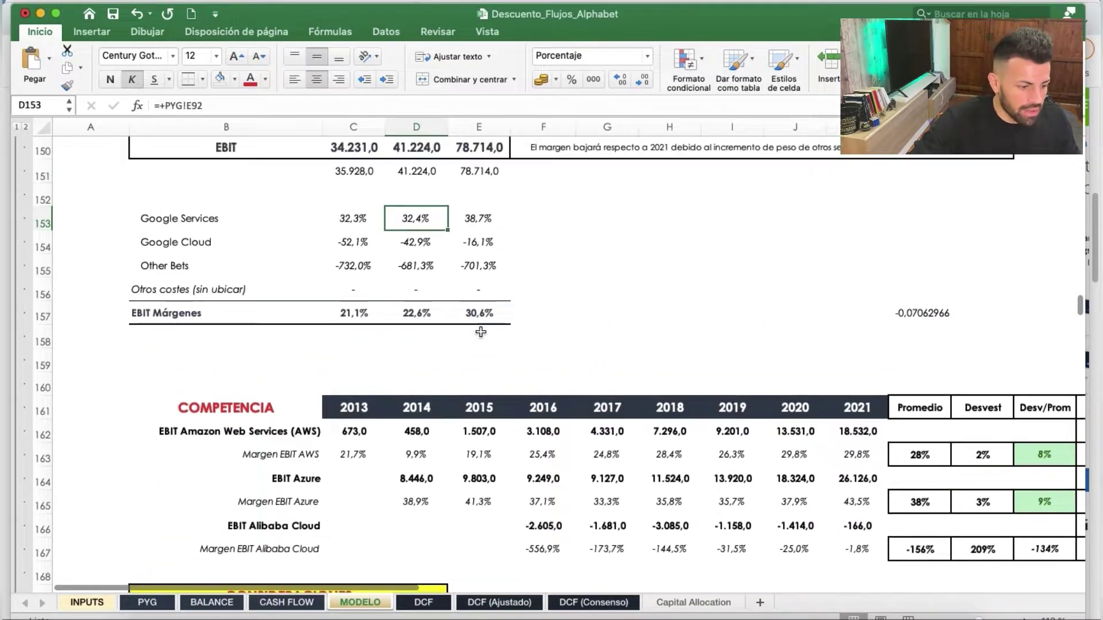
left_click(344, 218)
- Highlight the Google Services margin assumption across row 170 of the CONSIDERACIONES block
scroll(607, 339, "down", 1)
scroll(607, 339, "down", 4)
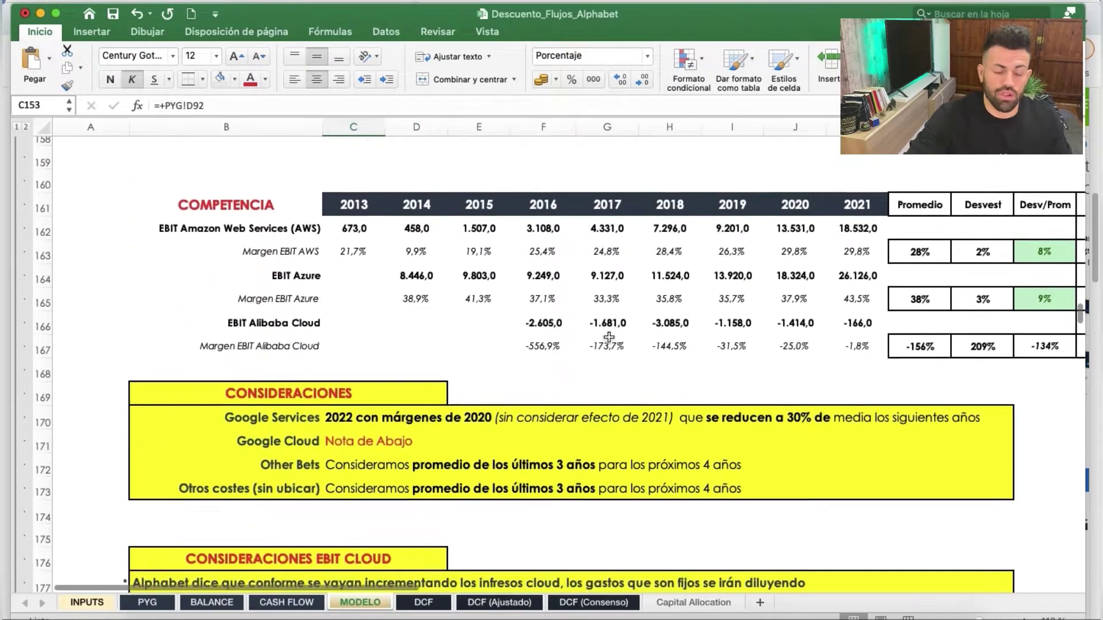
left_click(376, 446)
left_click_drag(391, 416, 761, 417)
- Inspect the forecast Google Services margins for 2022 to 2025 in the Márgenes table, including the 2022 cell's formula
scroll(716, 413, "down", 3)
scroll(716, 412, "down", 5)
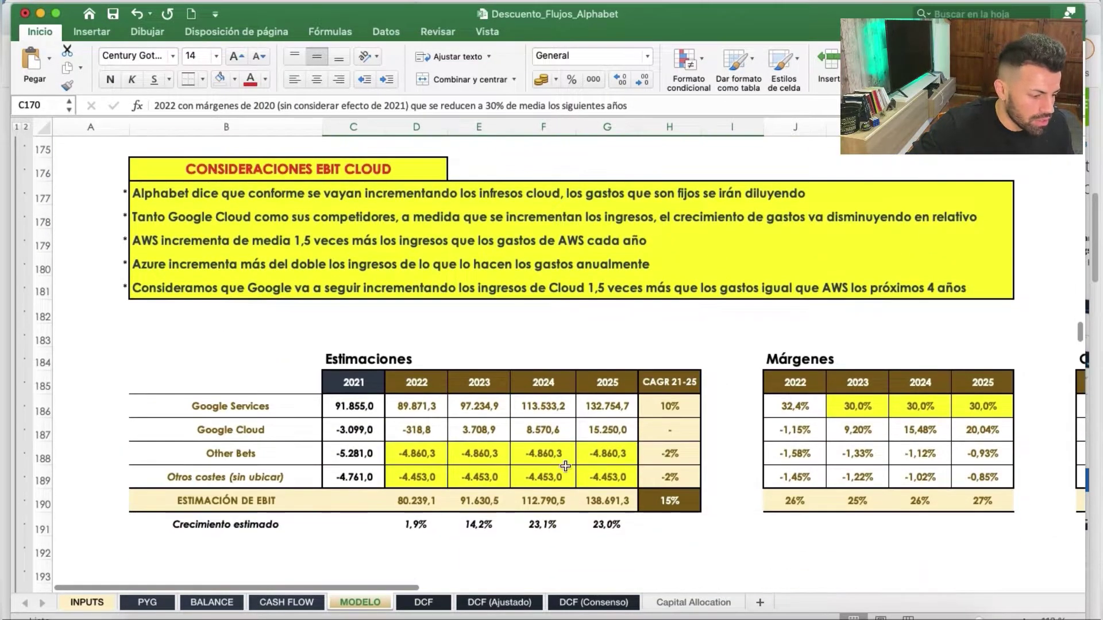
left_click(785, 411)
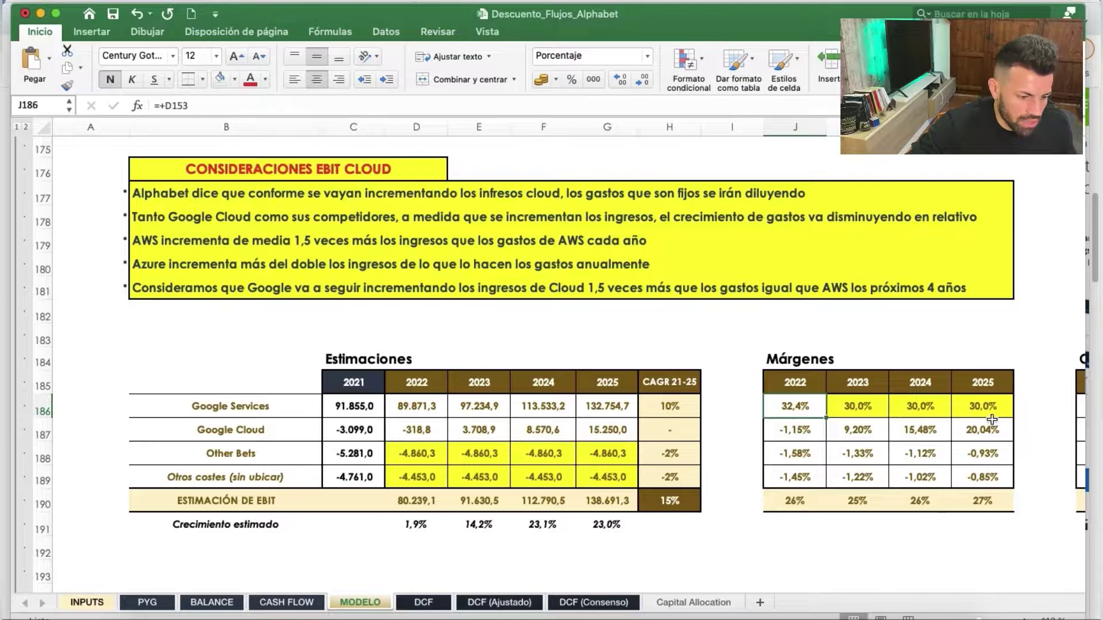
left_click(859, 411)
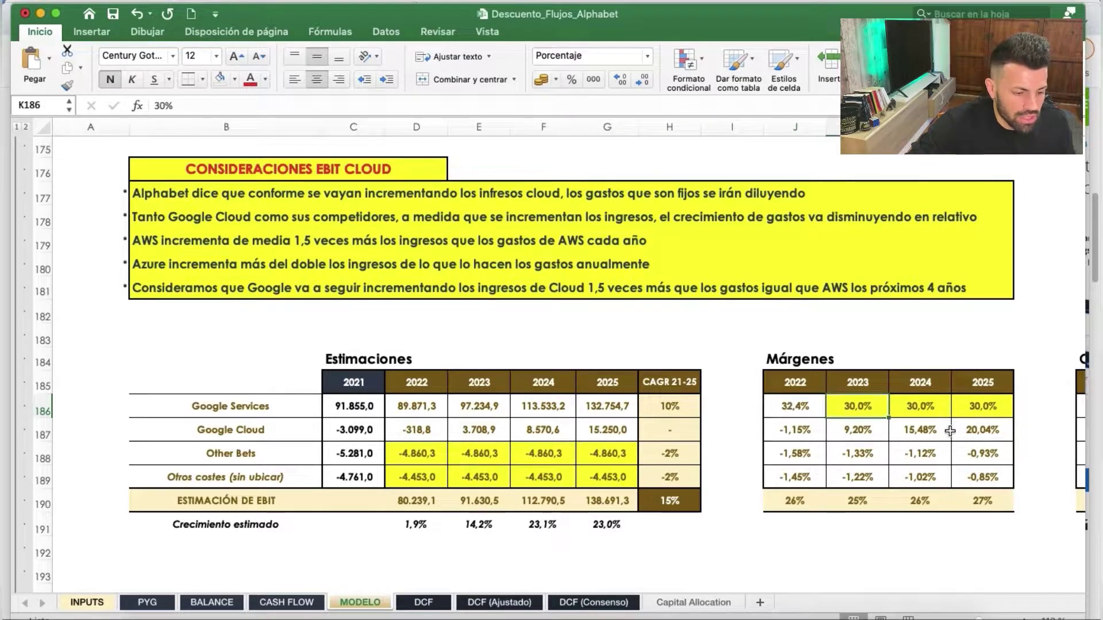
left_click(804, 405)
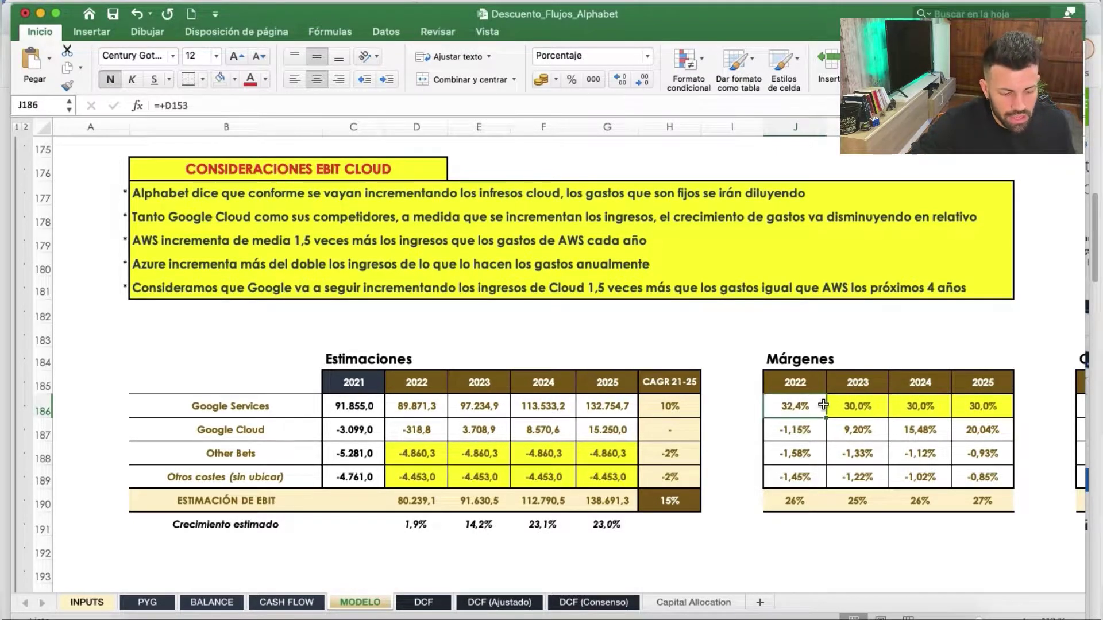
left_click(863, 407)
left_click(915, 408)
left_click(982, 408)
left_click_drag(865, 413, 982, 409)
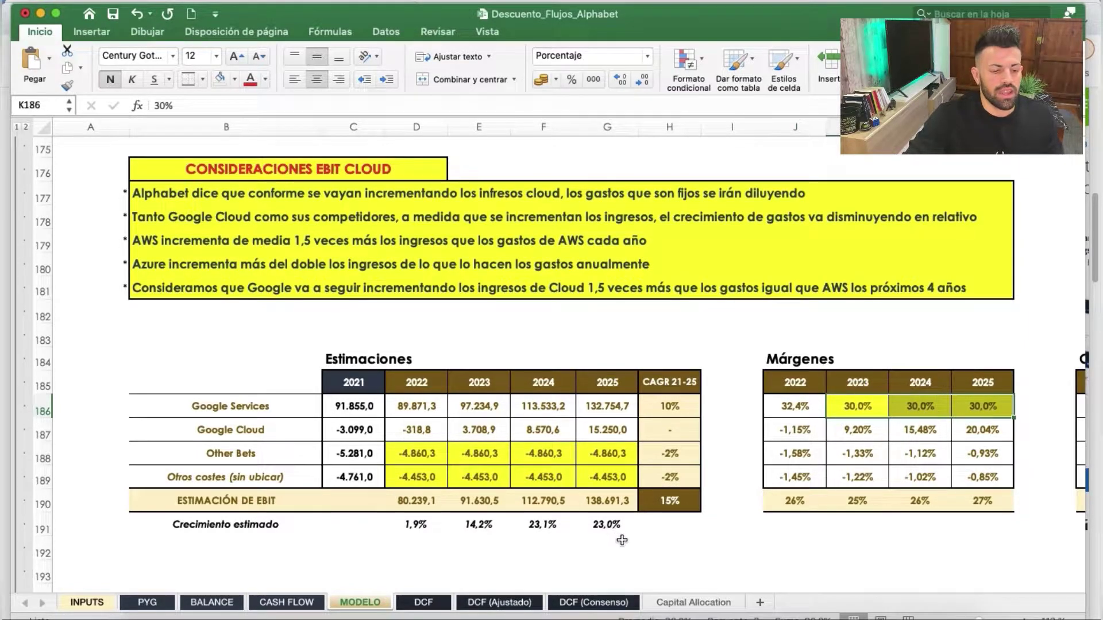
- Follow the Google Cloud note from CONSIDERACIONES to the CONSIDERACIONES EBIT CLOUD block and the ANEXO EBIT CLOUD table
scroll(452, 348, "up", 8)
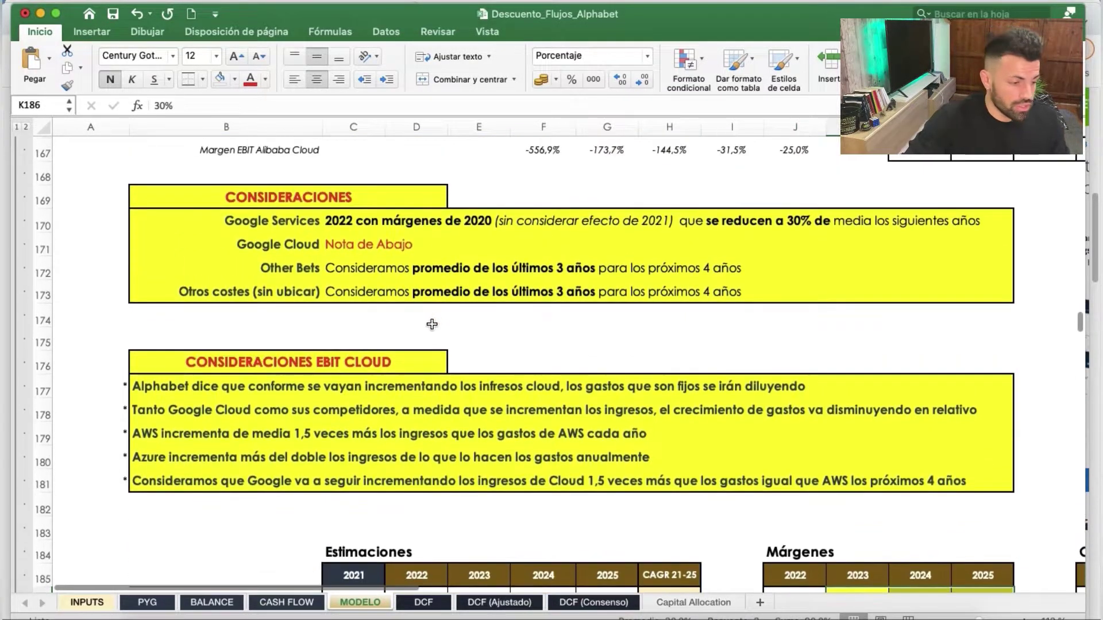
left_click(368, 247)
scroll(493, 358, "down", 19)
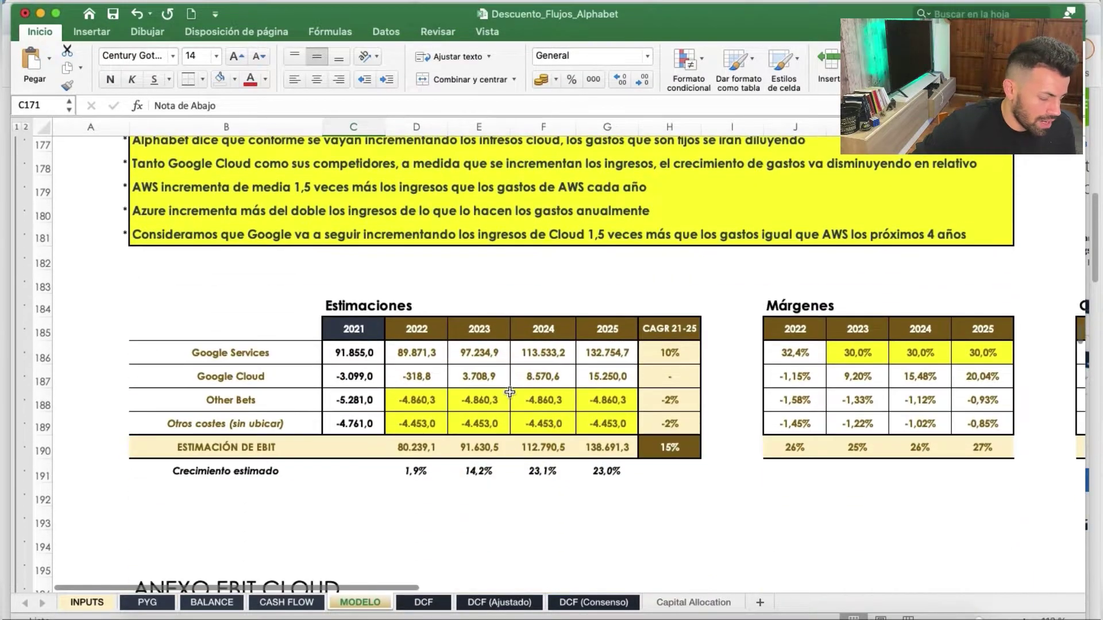
scroll(510, 395, "down", 7)
scroll(510, 402, "up", 12)
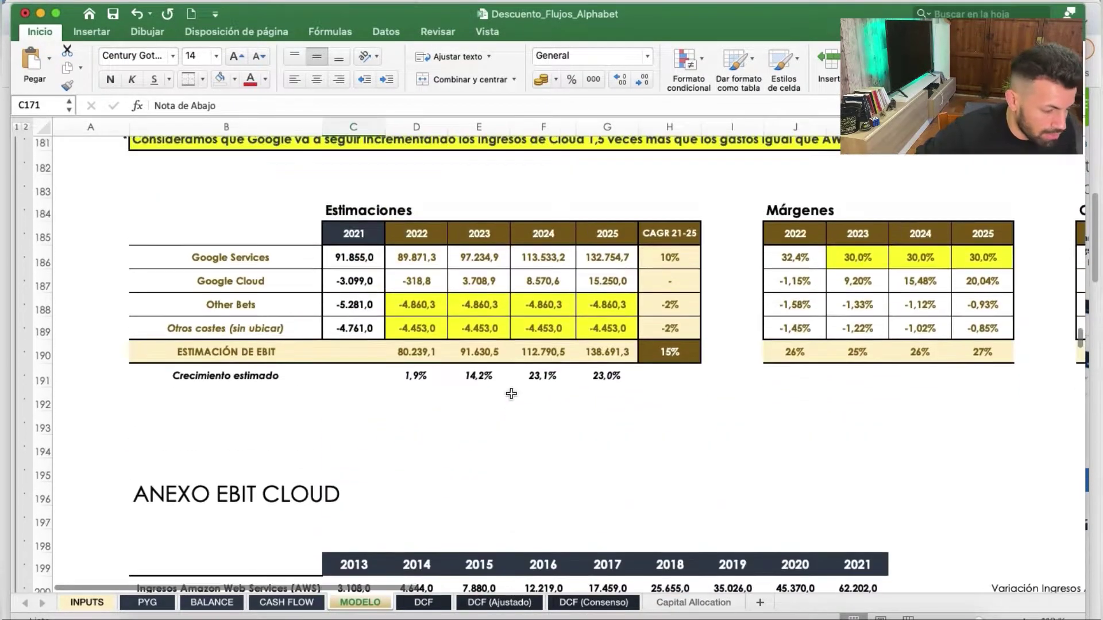
scroll(357, 412, "down", 5)
scroll(358, 411, "up", 16)
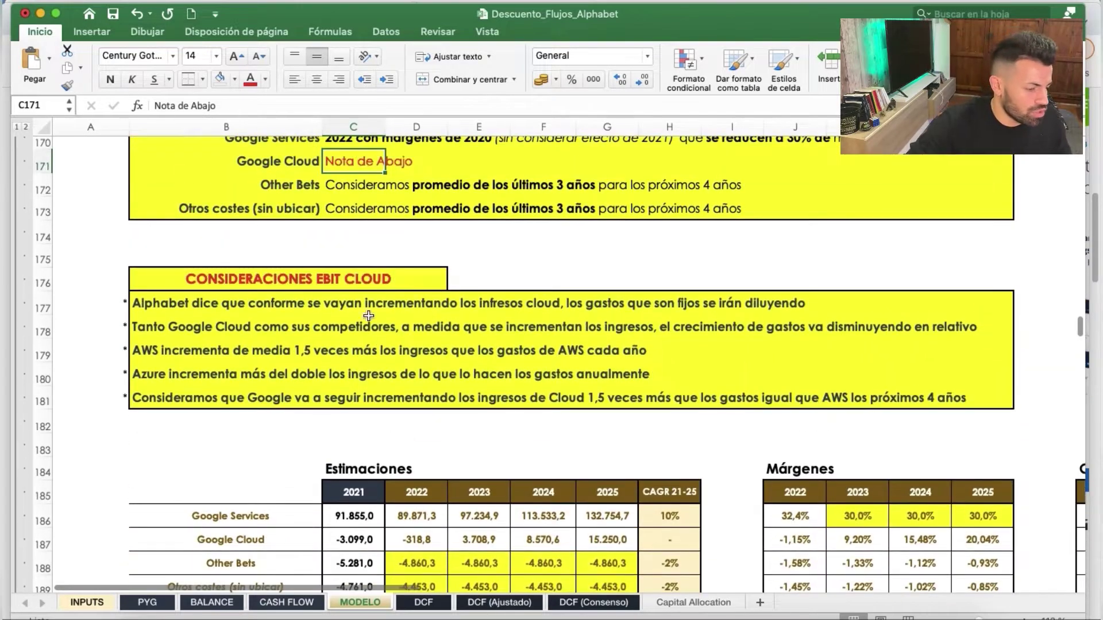
scroll(402, 306, "down", 20)
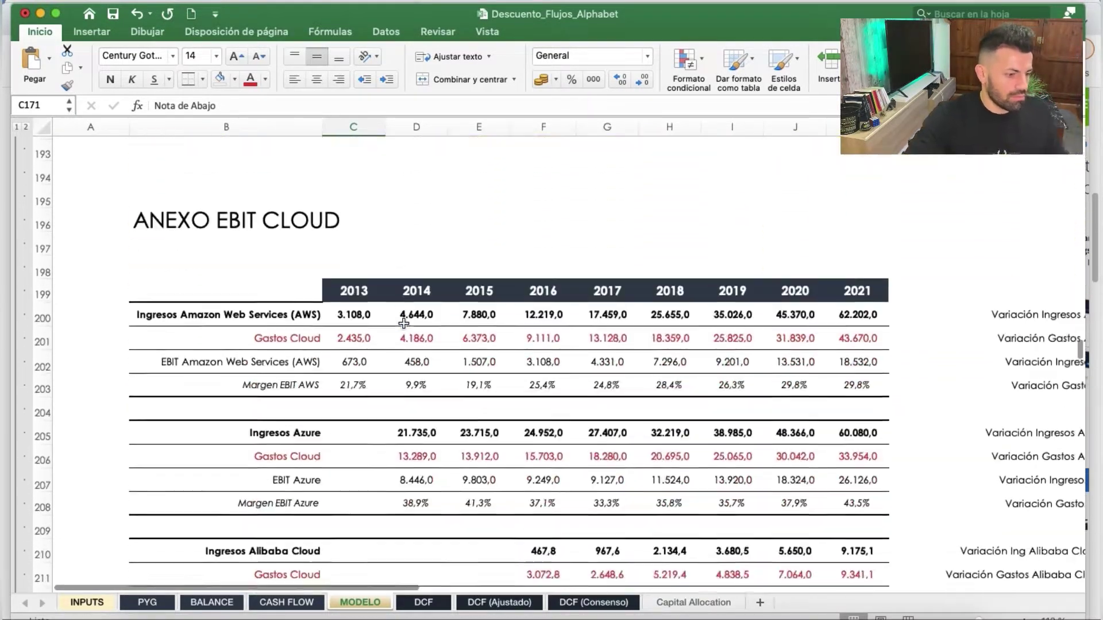
- Look over the AWS, Azure, Alibaba Cloud and Google Cloud revenue, cost and EBIT rows in the ANEXO EBIT CLOUD table
left_click(270, 293)
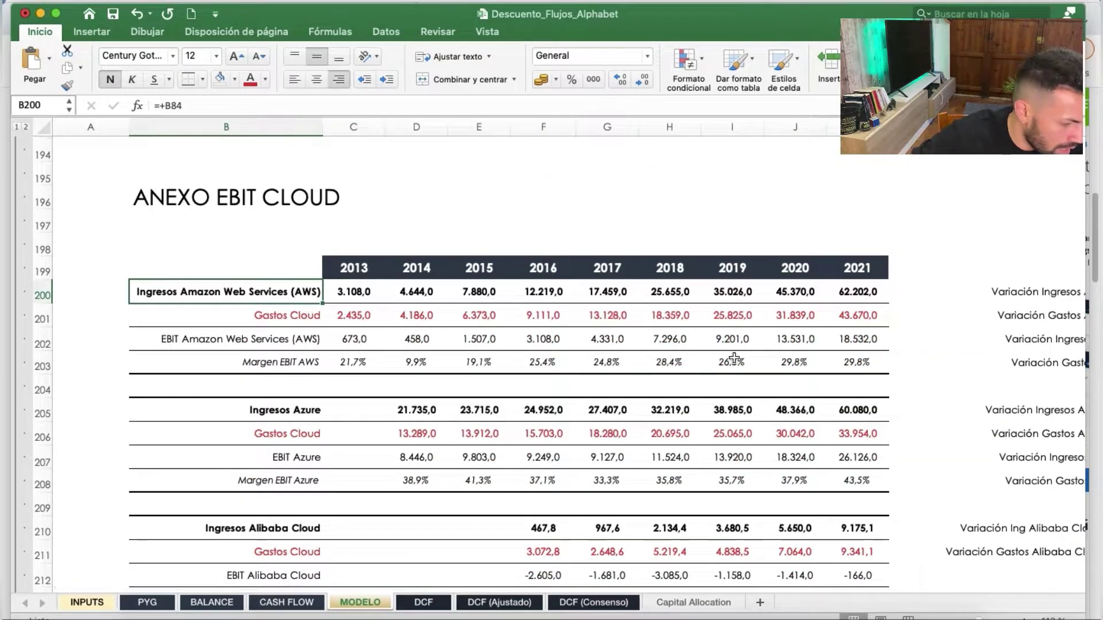
scroll(732, 355, "right", 8)
scroll(736, 357, "right", 5)
scroll(736, 356, "left", 15)
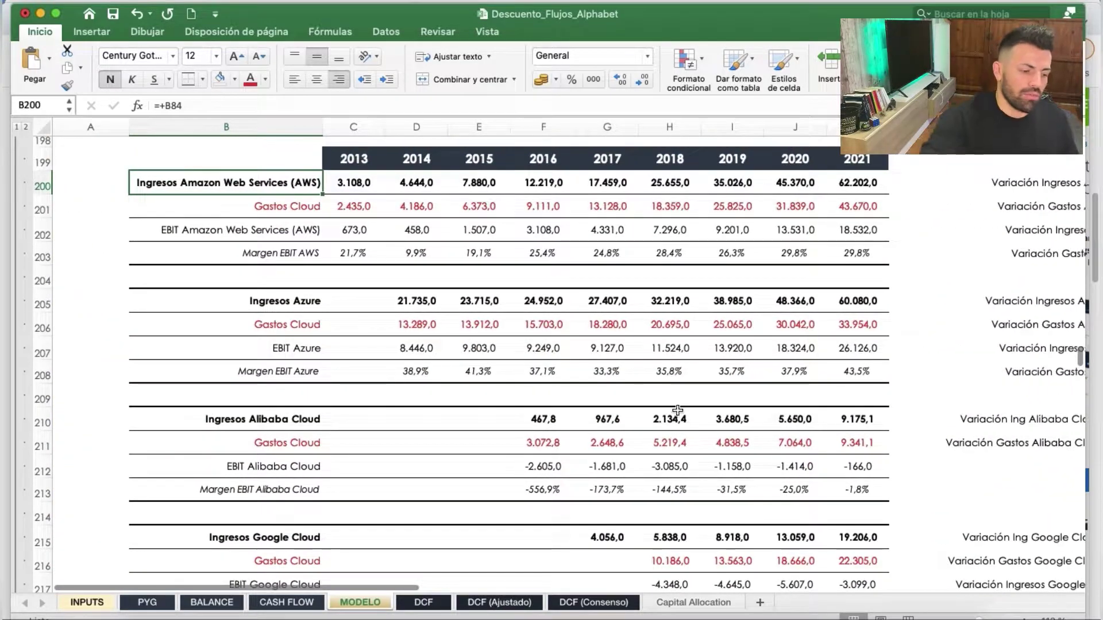
scroll(537, 398, "right", 1)
scroll(537, 398, "up", 1)
scroll(538, 398, "up", 1)
scroll(537, 398, "right", 1)
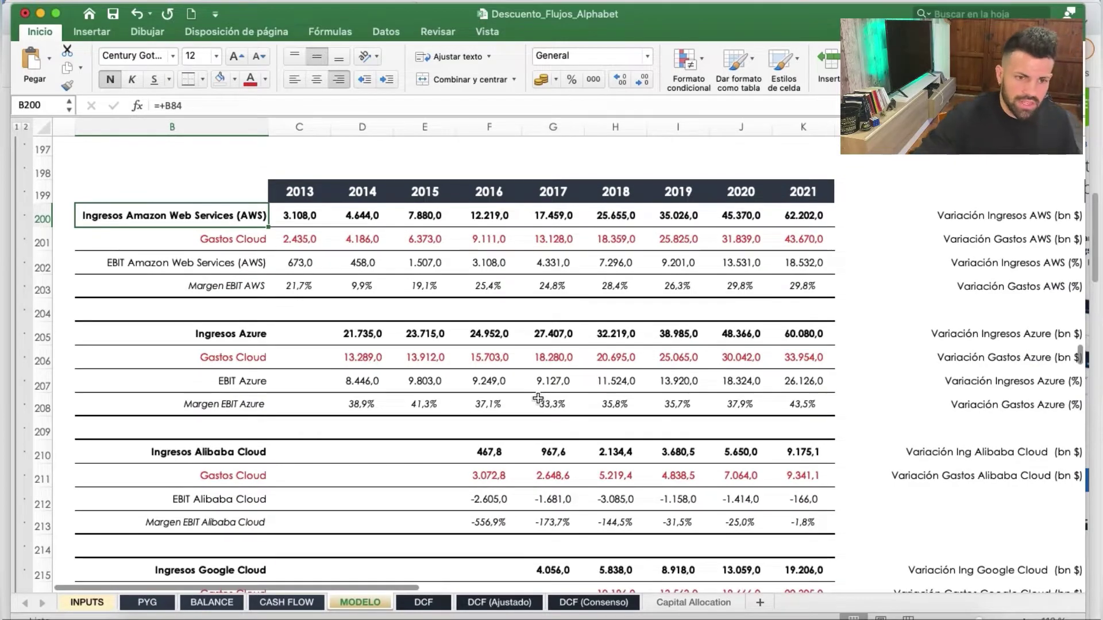
scroll(403, 280, "up", 2)
scroll(404, 280, "left", 1)
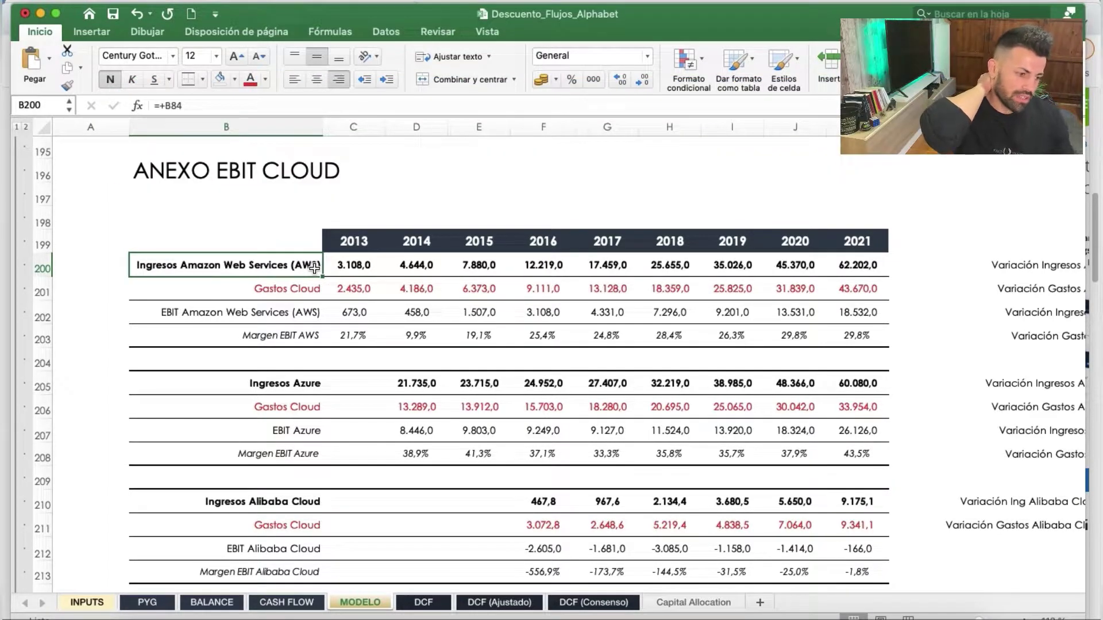
- Compare the 2013 AWS revenue and EBIT cells in rows 200 and 202 of the ANEXO EBIT CLOUD table
left_click(301, 310)
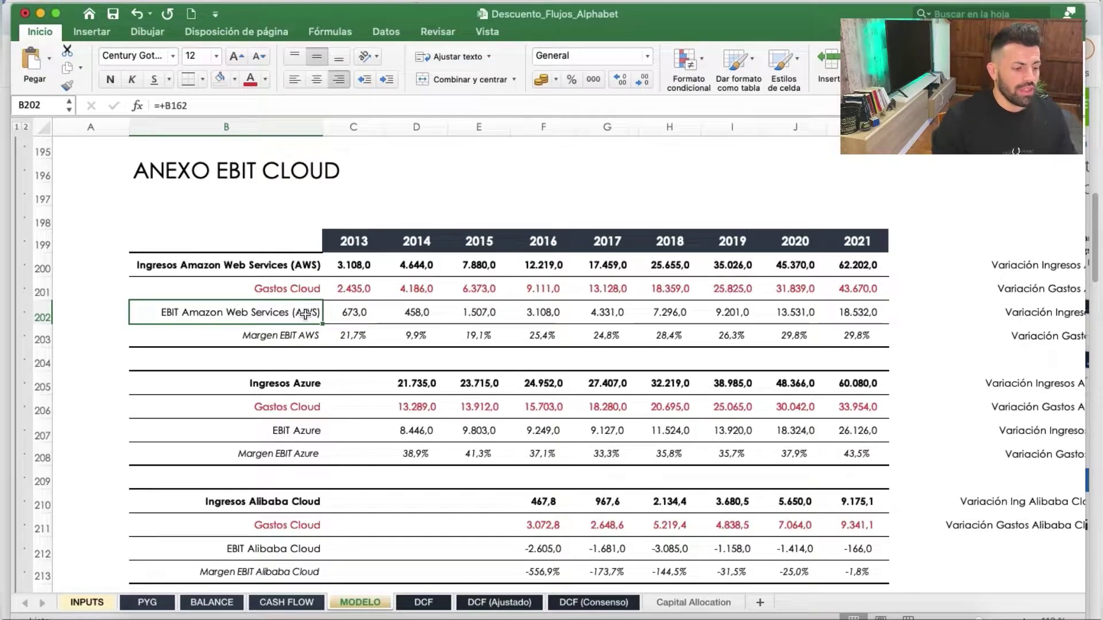
left_click(341, 310)
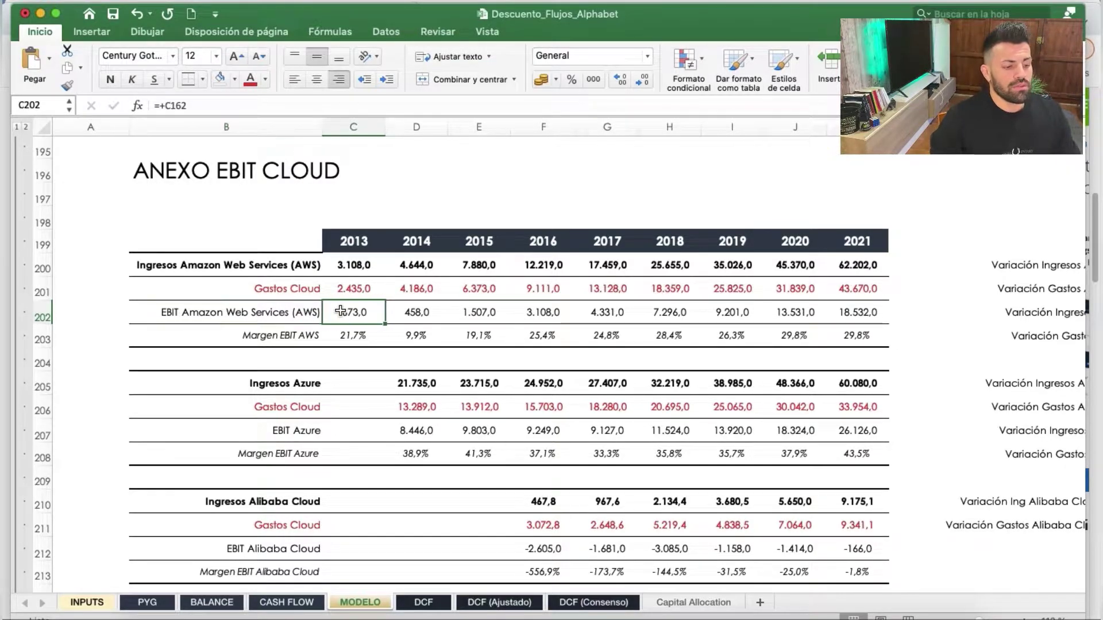
left_click(341, 262)
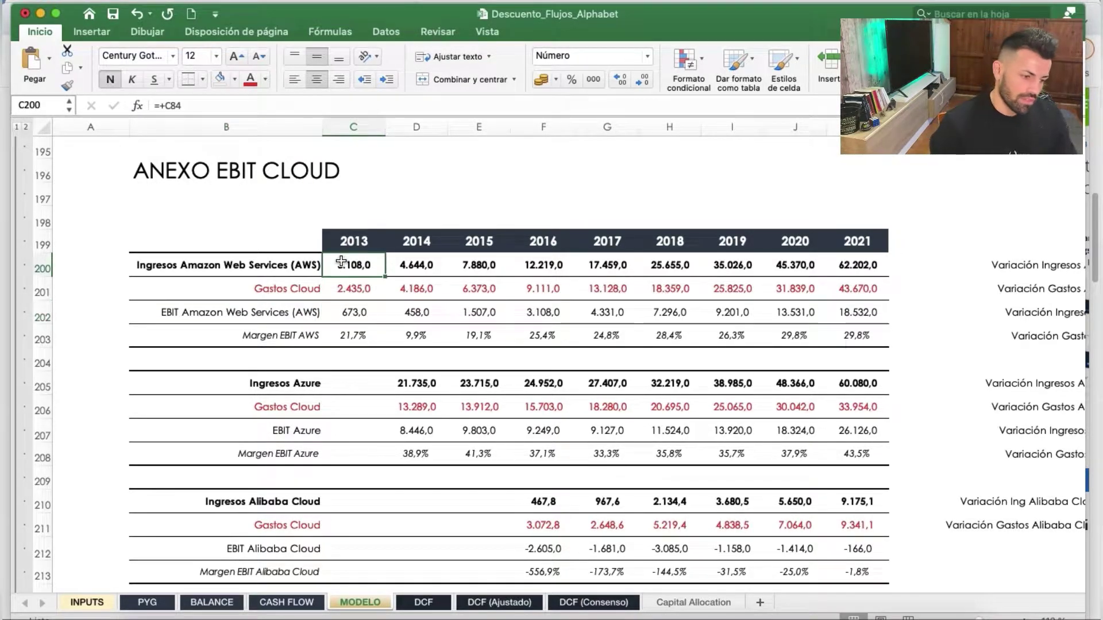
left_click(357, 313)
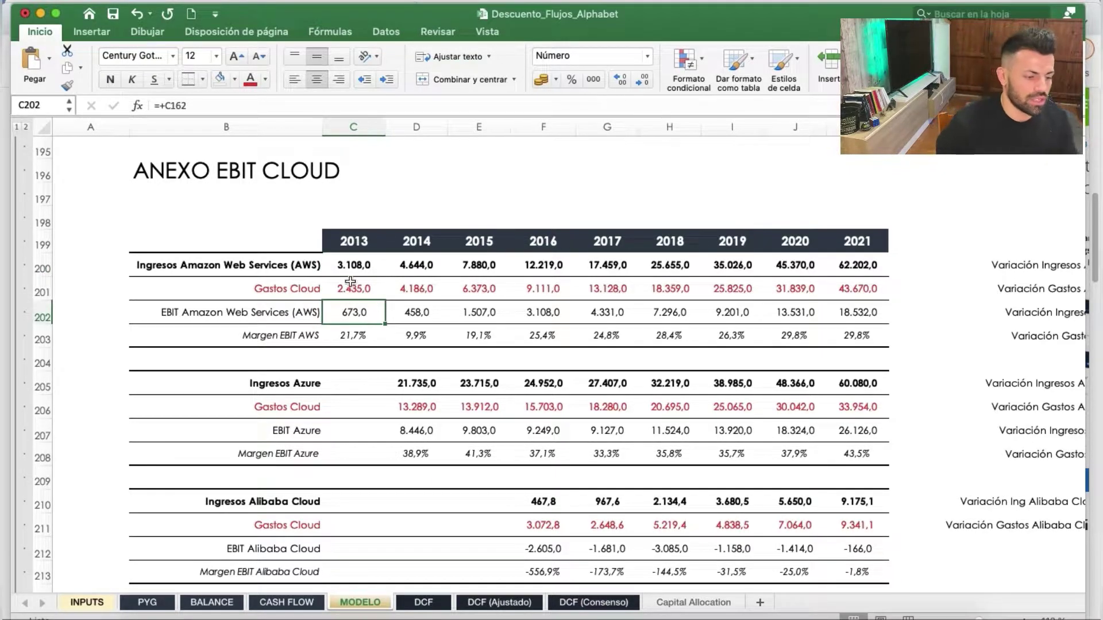
left_click(358, 269)
left_click(361, 306)
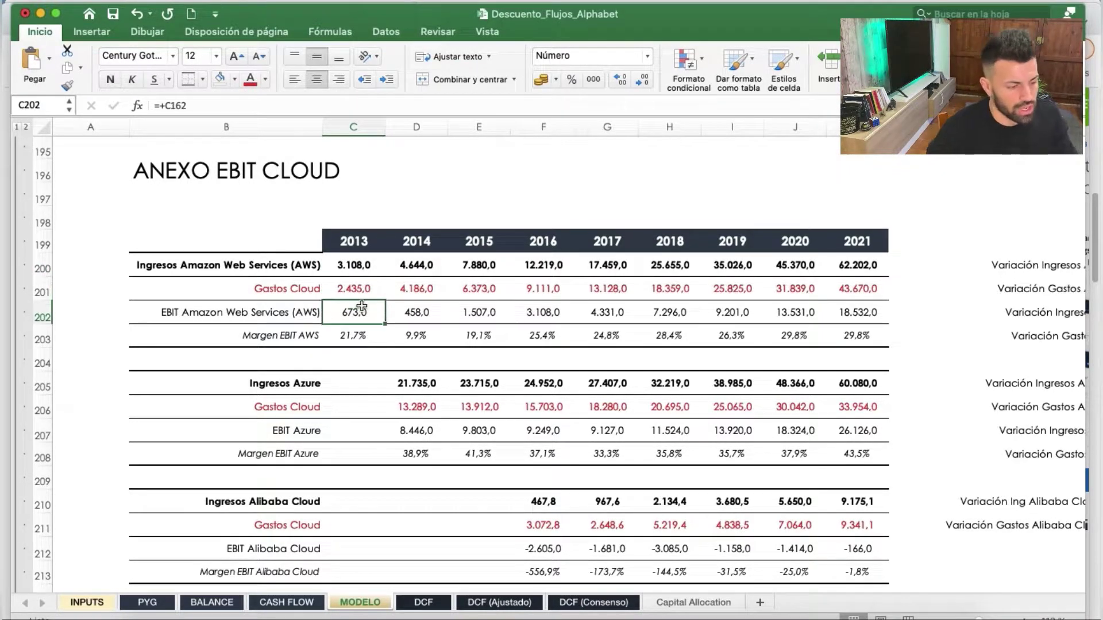
- Inspect the 2013 AWS Gastos Cloud formula in C201, tracing its revenue and EBIT references
left_click(340, 290)
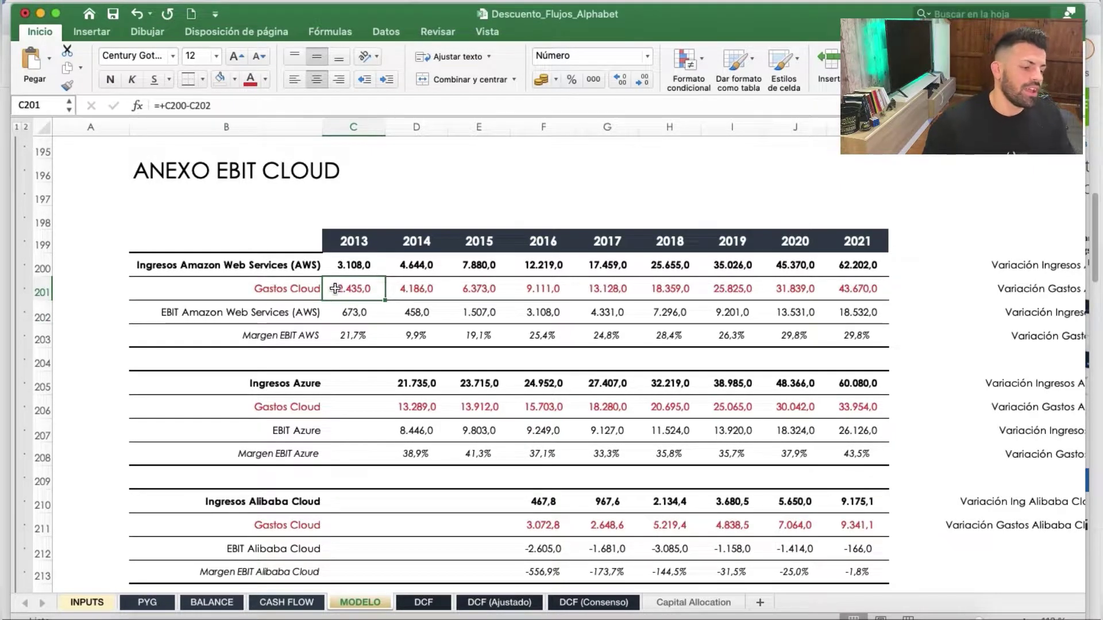
left_click_drag(302, 289, 356, 292)
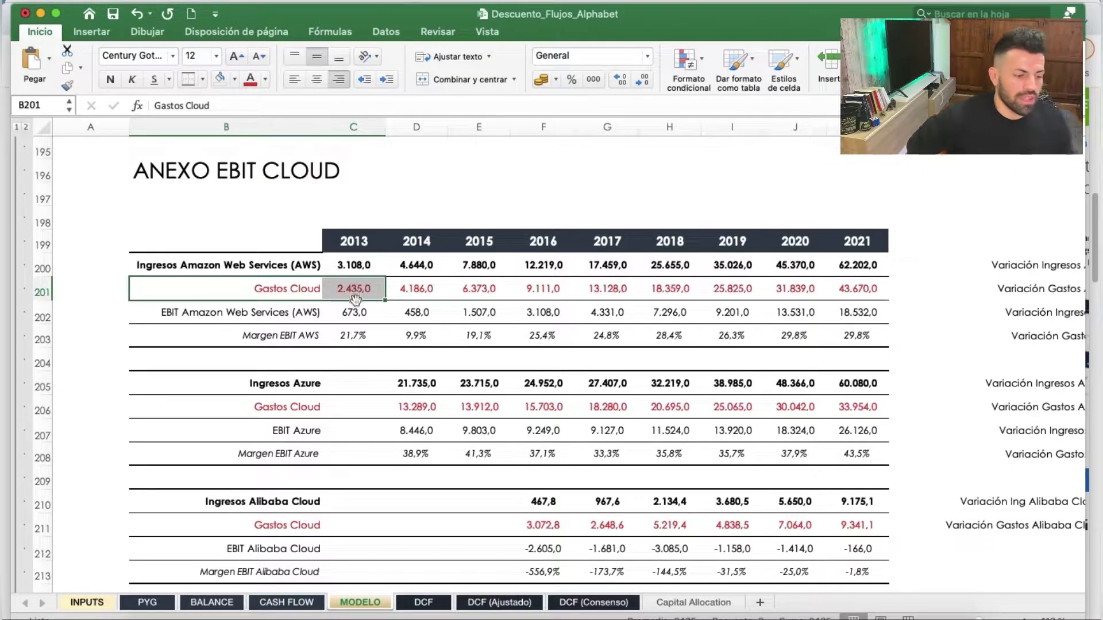
left_click(356, 268)
left_click(357, 313)
double_click(360, 286)
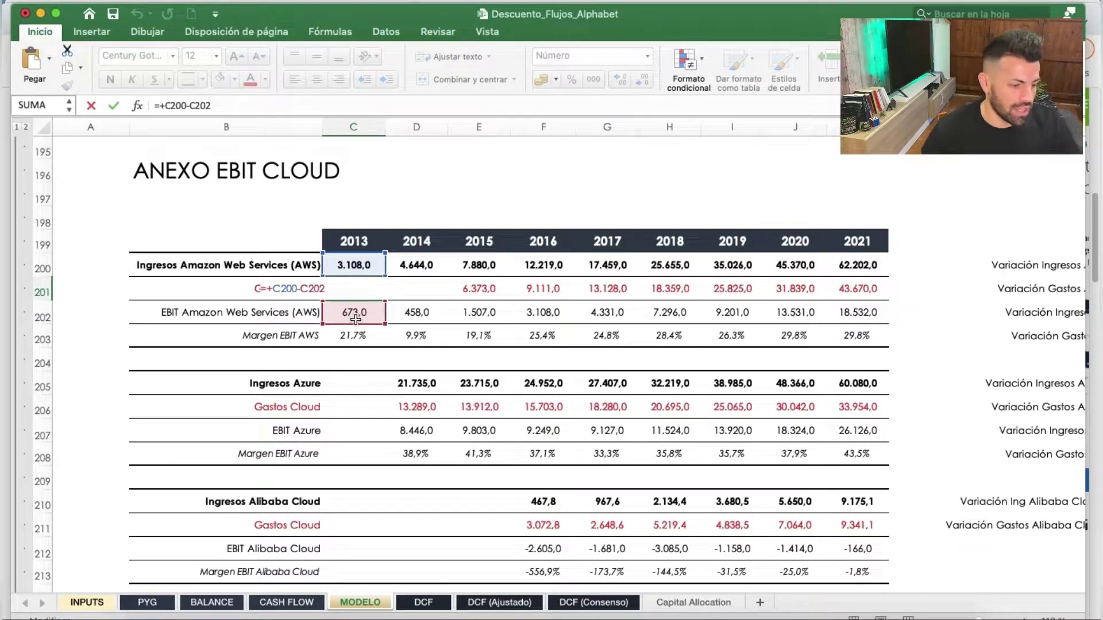
key("Return")
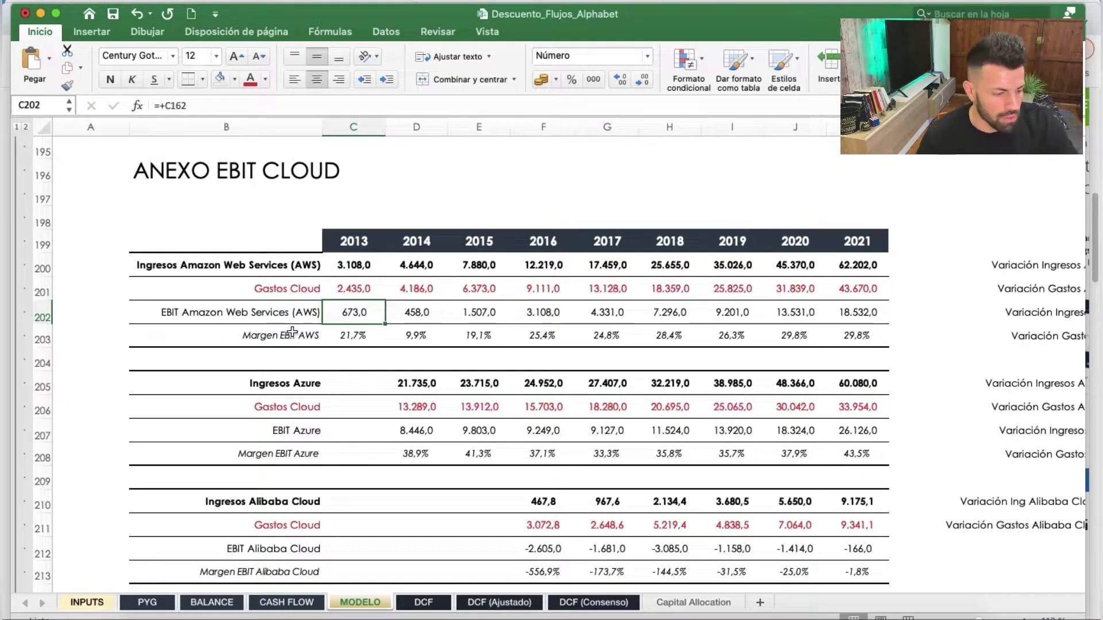
- Select the AWS EBIT margins for 2013 to 2021 in row 203 and view the competitor blocks below
left_click(345, 340)
left_click_drag(345, 340, 370, 344)
scroll(570, 390, "right", 10)
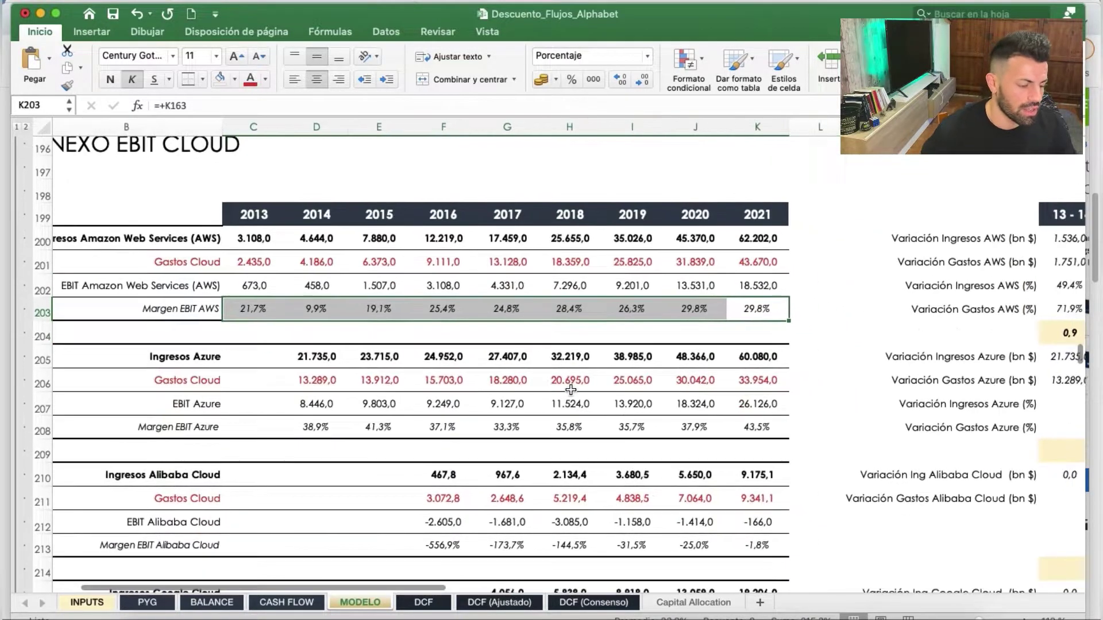
scroll(570, 390, "left", 10)
scroll(570, 390, "down", 5)
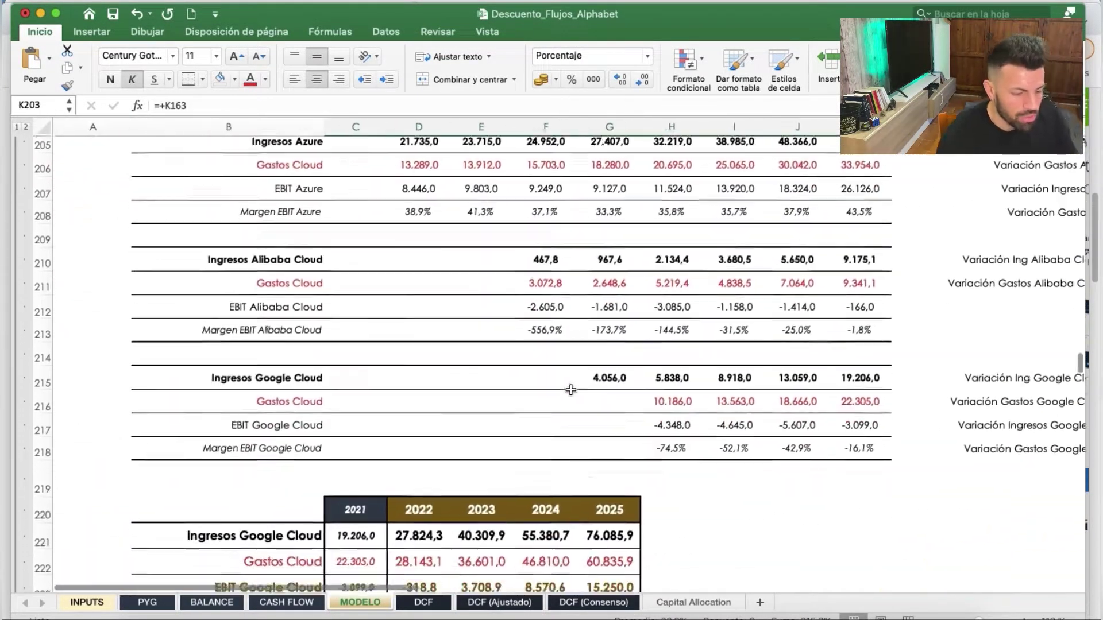
- Read the first CONSIDERACIONES EBIT CLOUD note in row 177 about fixed costs diluting as cloud revenue grows
scroll(571, 390, "up", 15)
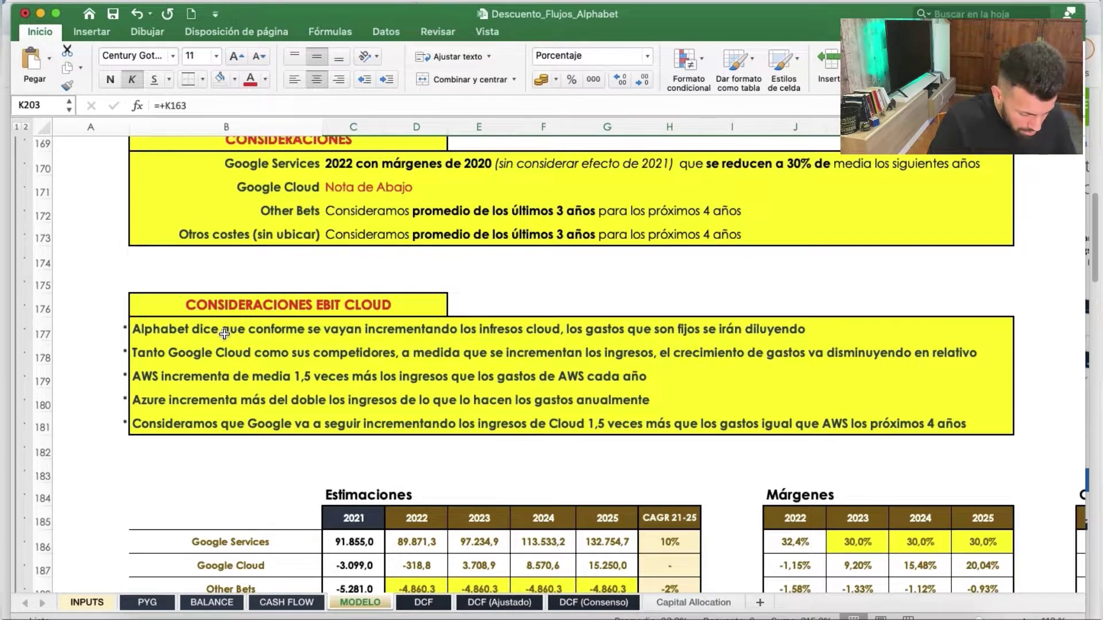
left_click(504, 438)
left_click(151, 375)
left_click(171, 328)
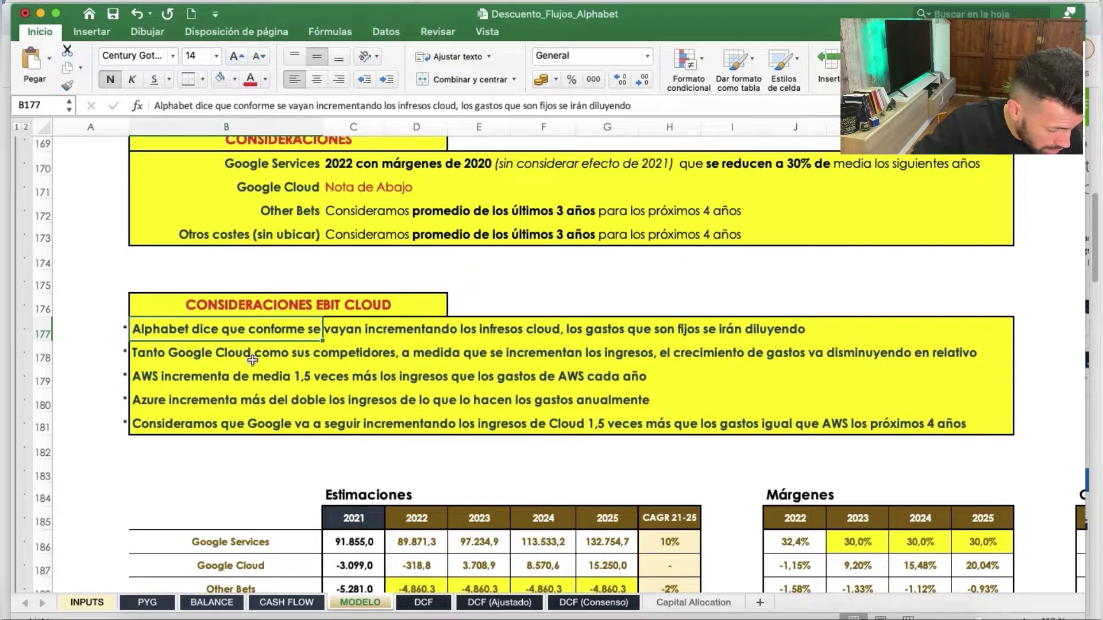
scroll(253, 357, "down", 4)
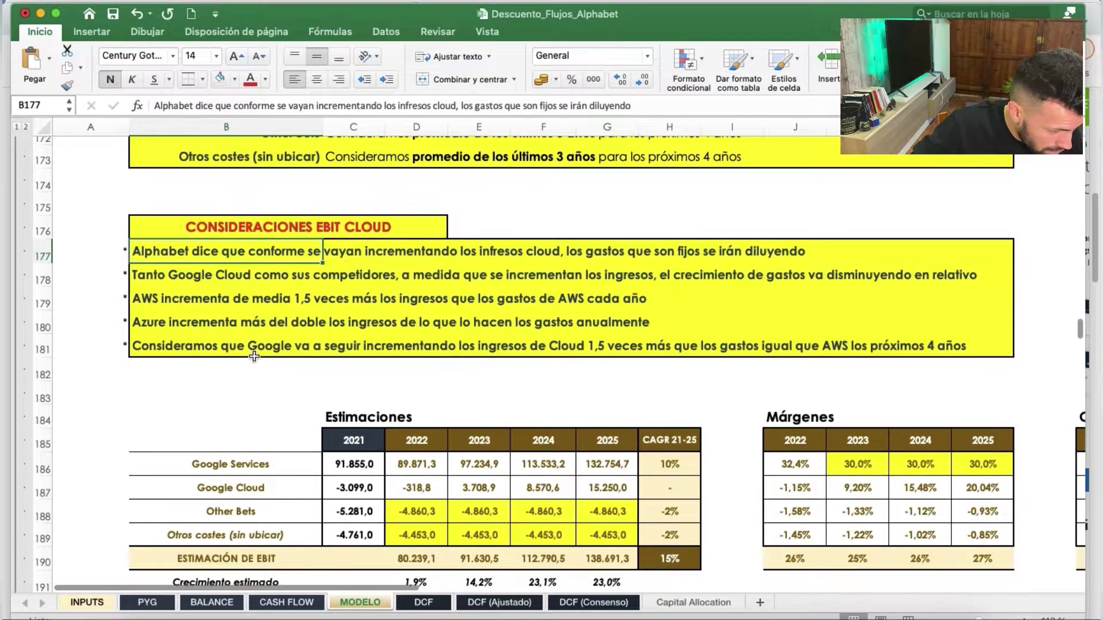
- Examine the AWS revenue for 2013 to 2016 in row 200 against the Gastos Cloud row beneath it
scroll(258, 355, "down", 20)
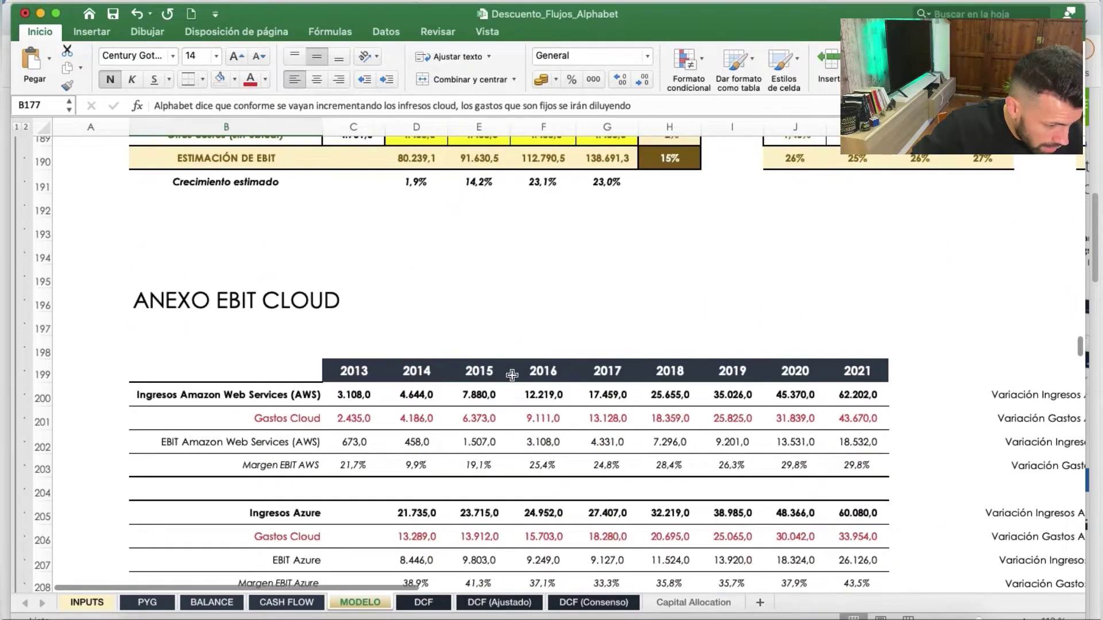
scroll(515, 375, "up", 4)
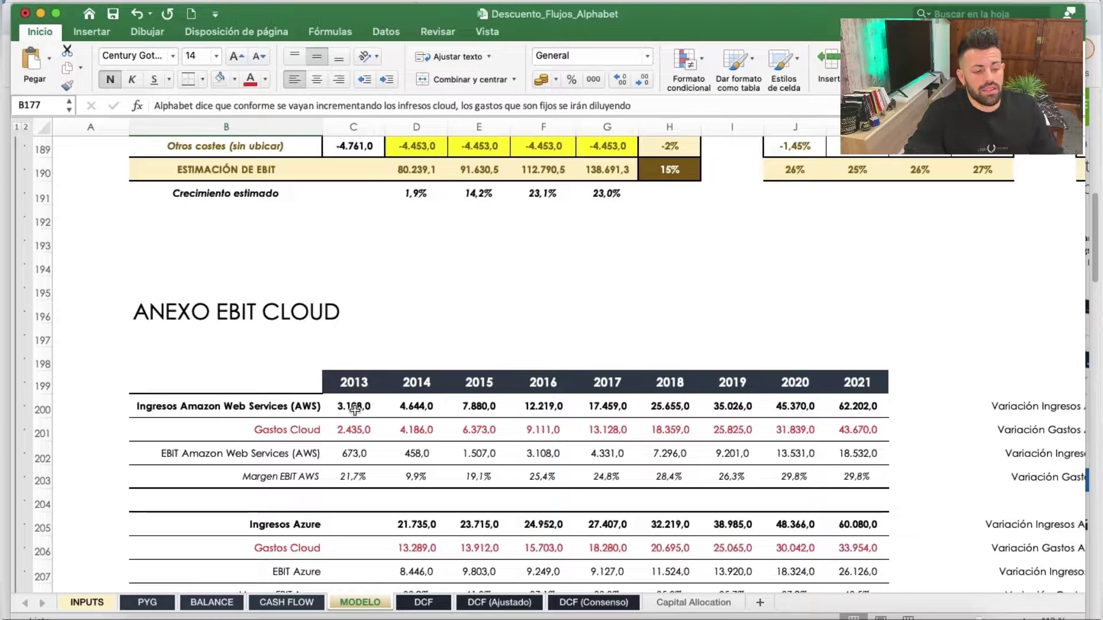
left_click_drag(353, 408, 544, 409)
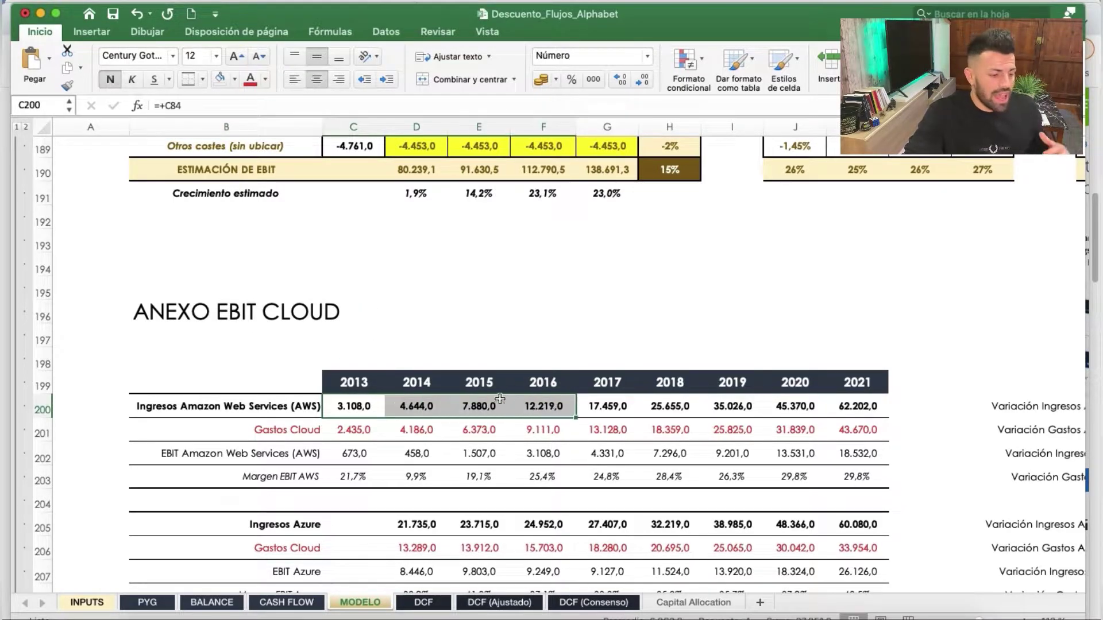
left_click(294, 435)
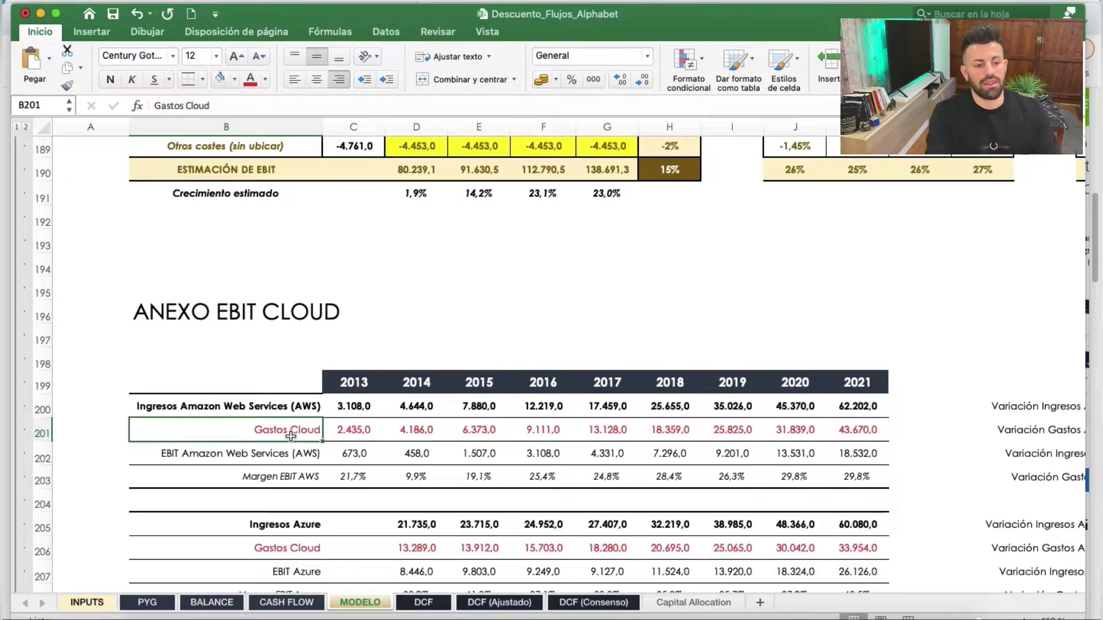
left_click(379, 432)
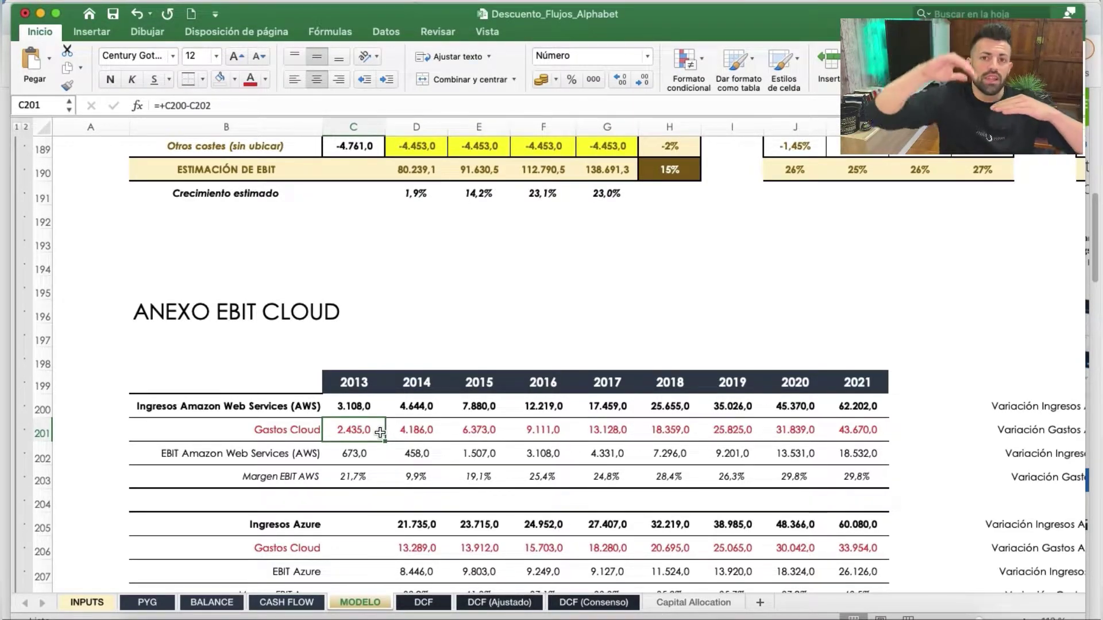
- Trace the evolution of the Margen EBIT AWS row by highlighting it from 2013 through 2021
left_click(365, 485)
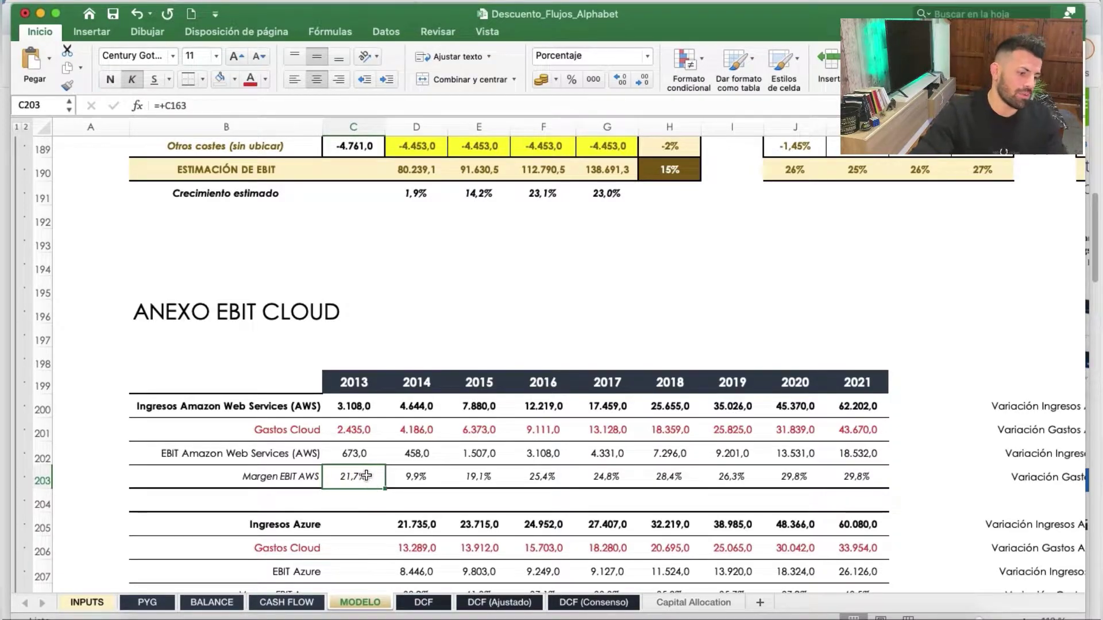
left_click_drag(366, 476, 672, 478)
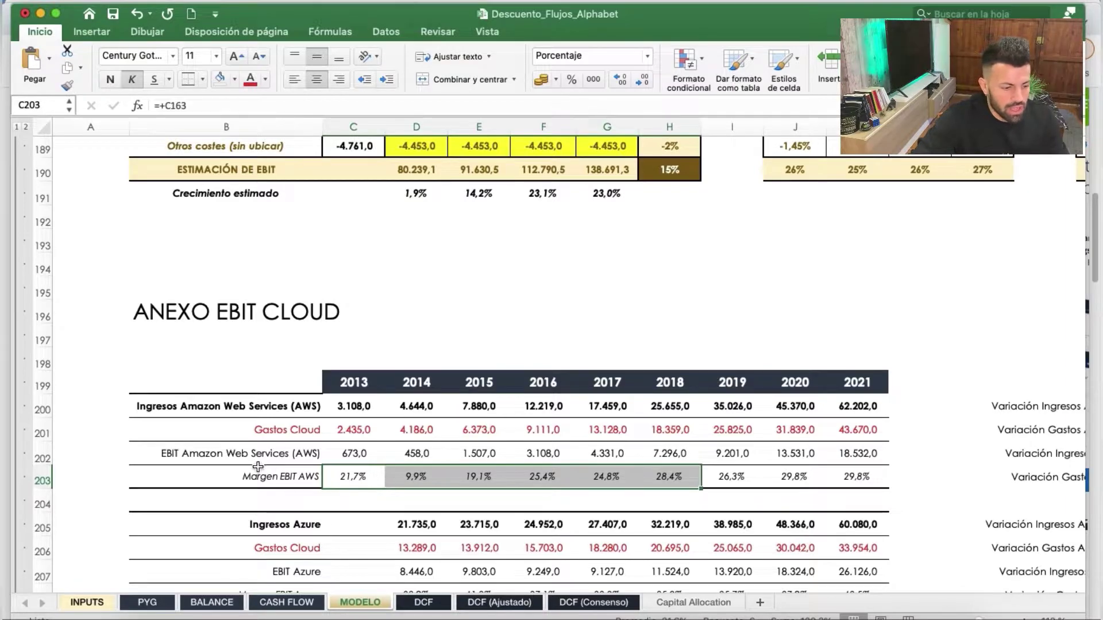
left_click_drag(333, 476, 859, 476)
left_click(377, 477)
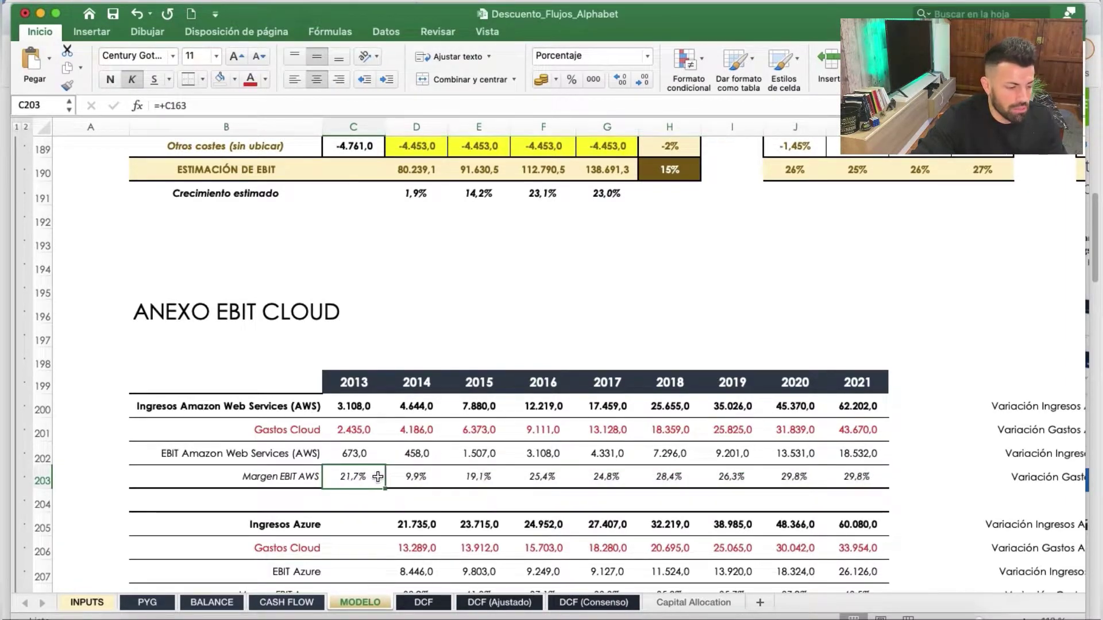
left_click_drag(352, 477, 857, 487)
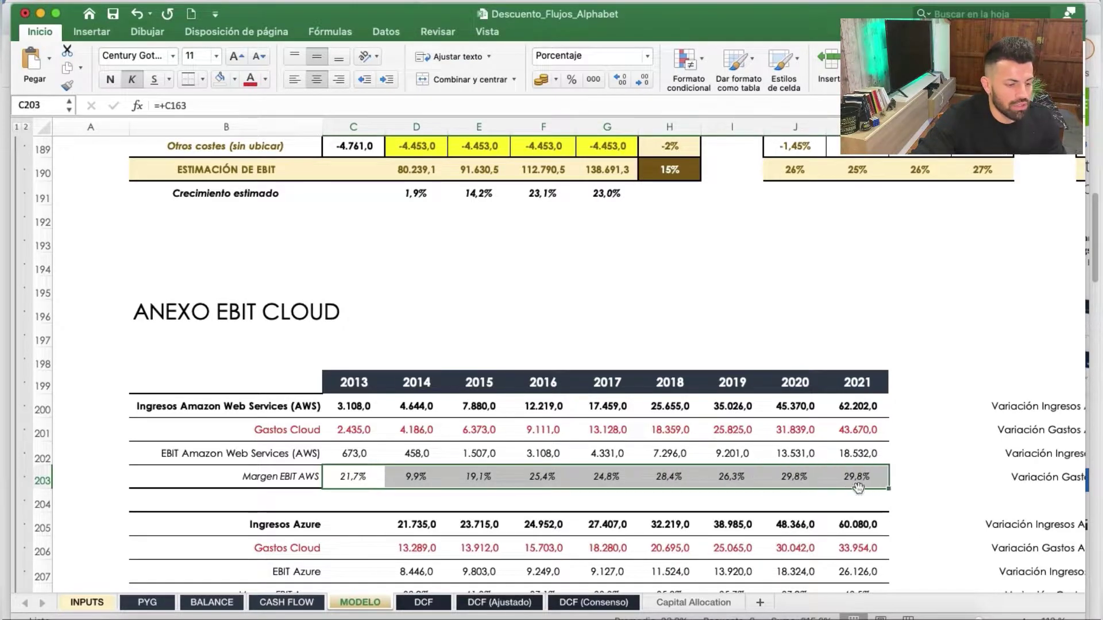
- Examine the Azure EBIT margins in row 208, including the 2021 cell, and the Alibaba Cloud margins below
scroll(858, 487, "down", 4)
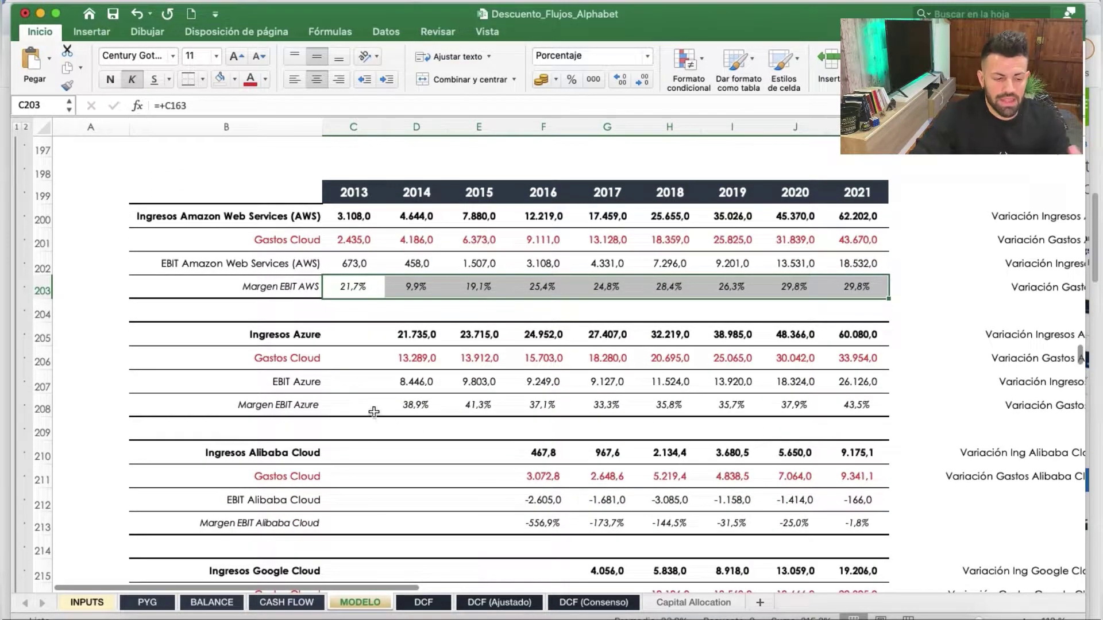
left_click_drag(282, 407, 740, 409)
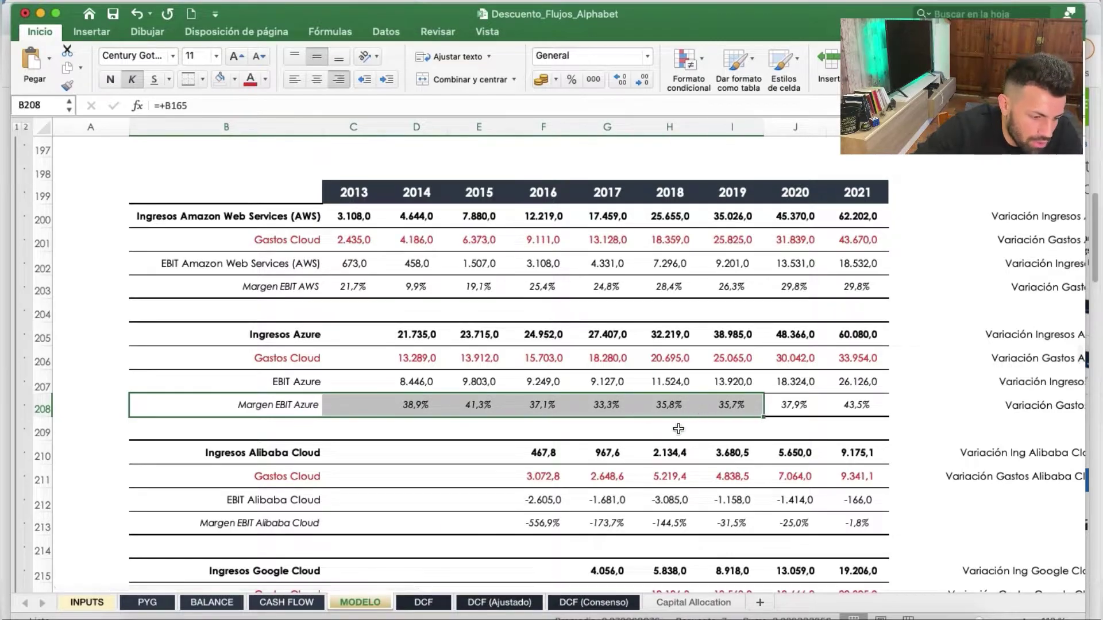
scroll(679, 429, "down", 1)
left_click(855, 384)
scroll(550, 475, "down", 1)
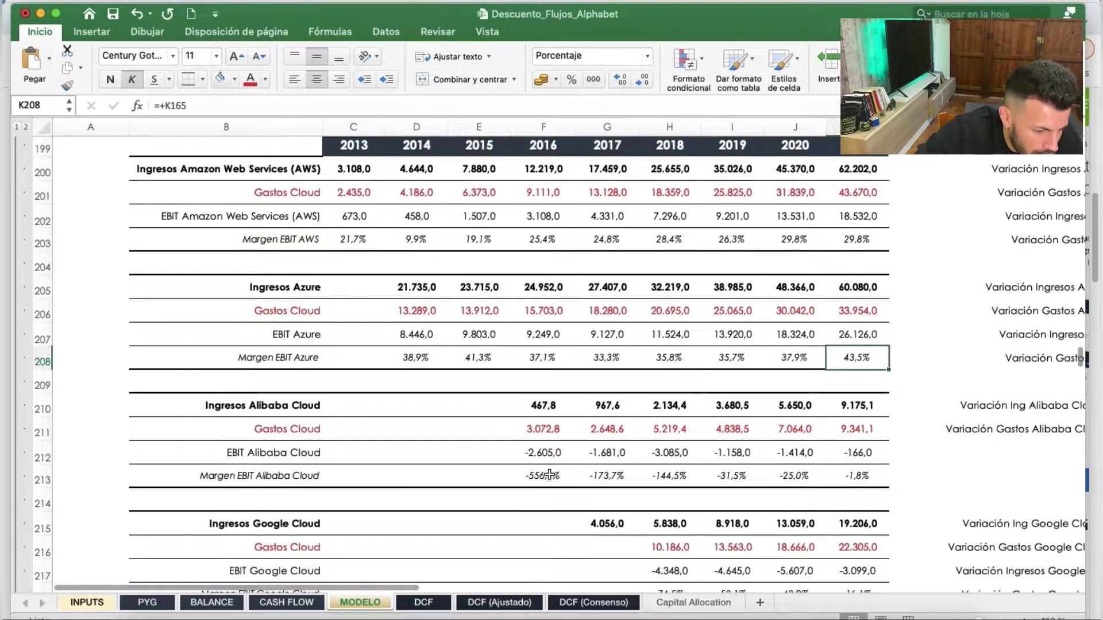
scroll(550, 474, "down", 1)
- Read the CONSIDERACIONES EBIT CLOUD notes in rows 178 to 181 on competitors, AWS, Azure and Google's cloud growth assumption
scroll(517, 414, "up", 8)
scroll(485, 351, "up", 2)
left_click(156, 271)
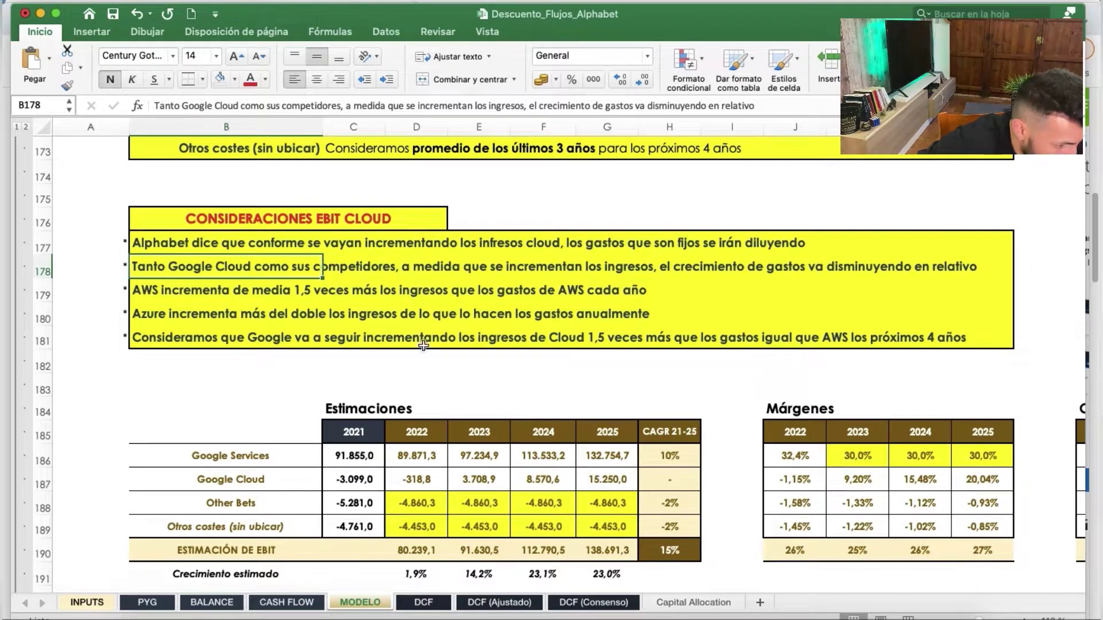
left_click(149, 293)
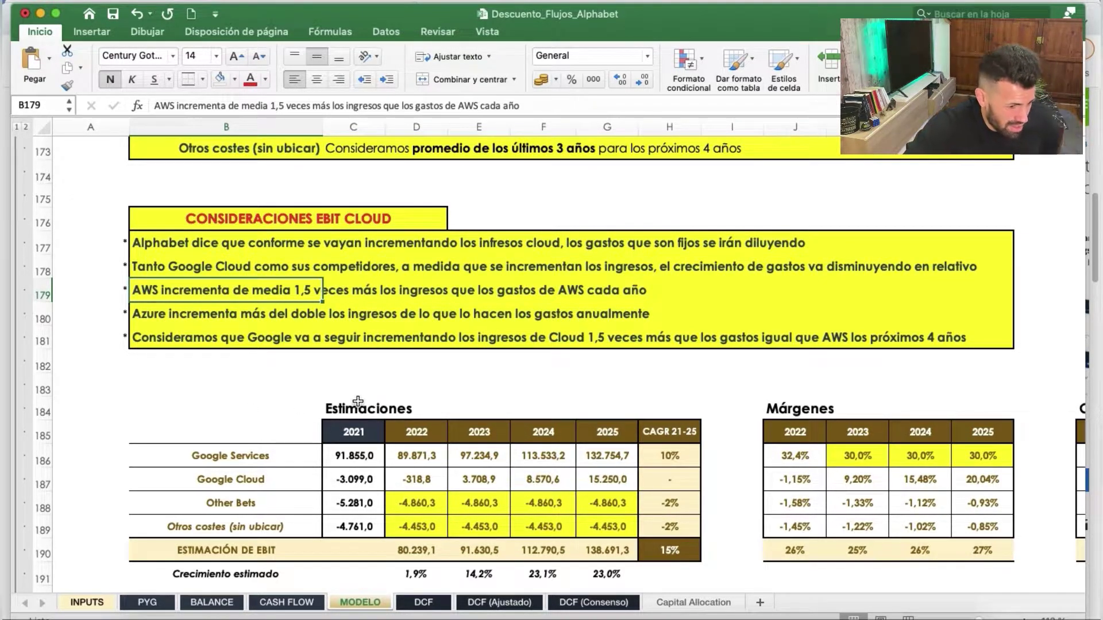
scroll(360, 399, "down", 3)
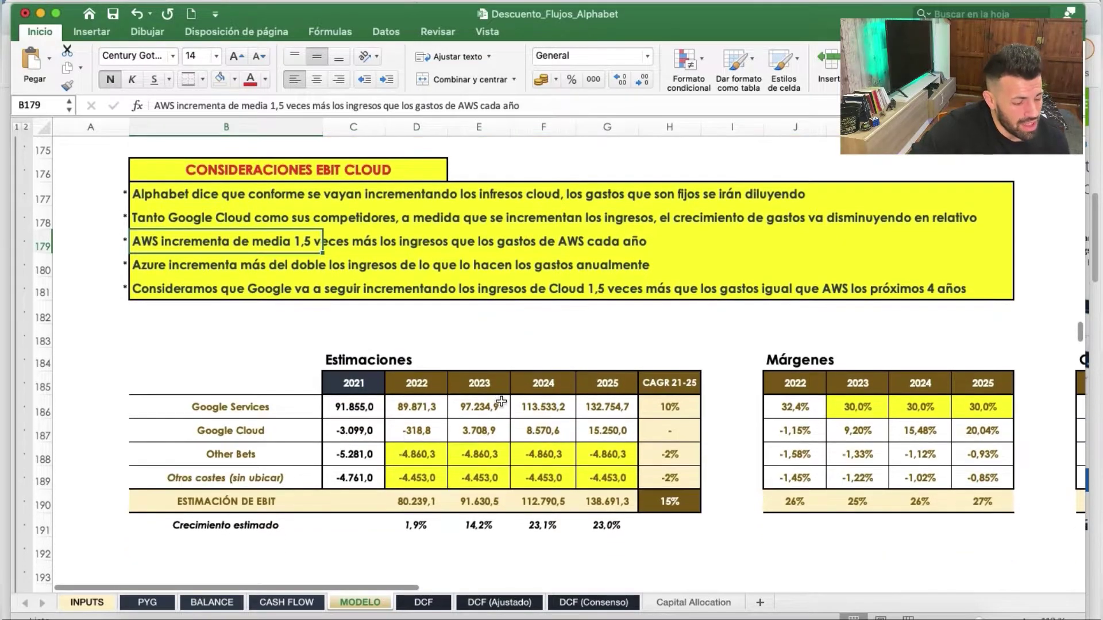
left_click(170, 253)
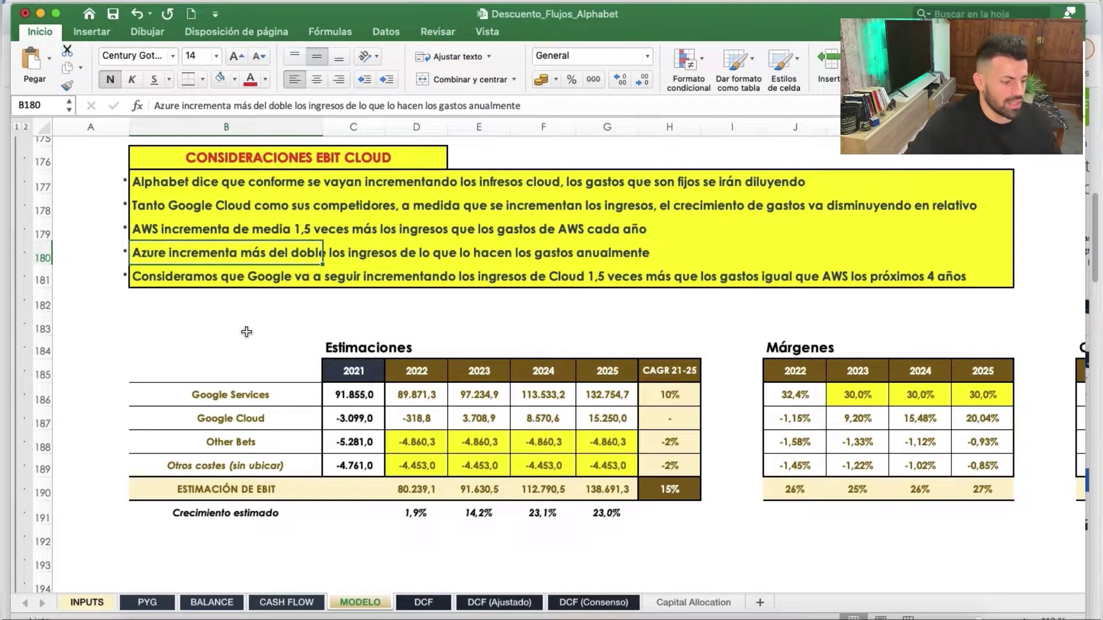
left_click(259, 281)
left_click(425, 328)
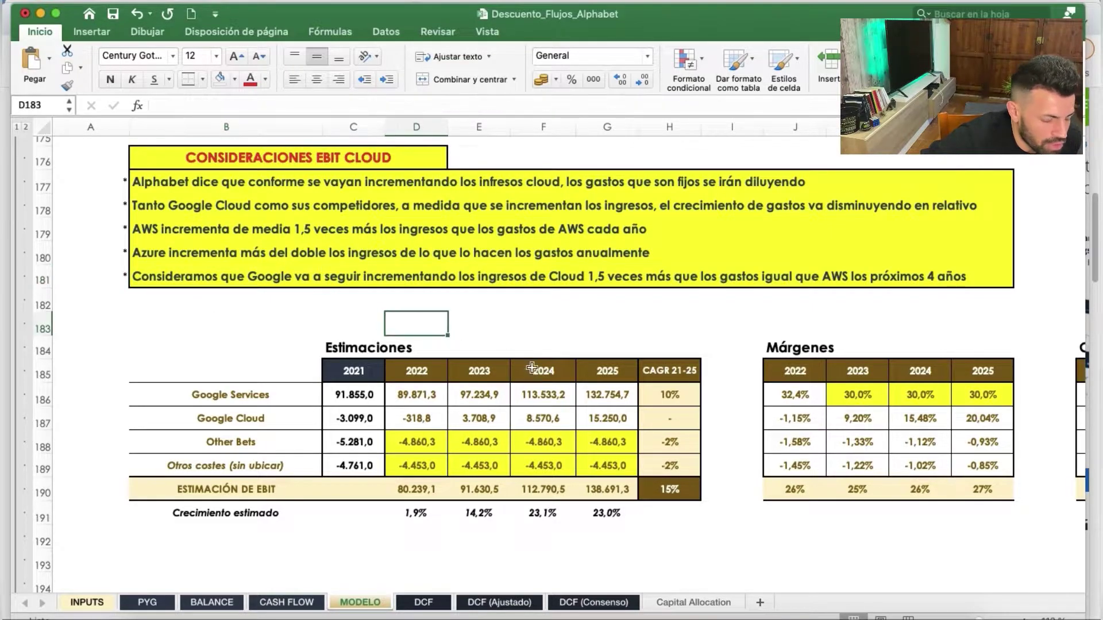
- Highlight the Margen EBIT AWS row from 2013 to 2021 in the ANEXO EBIT CLOUD section
scroll(527, 364, "down", 10)
left_click(343, 281)
left_click(321, 308)
left_click(322, 332)
left_click_drag(321, 332, 841, 333)
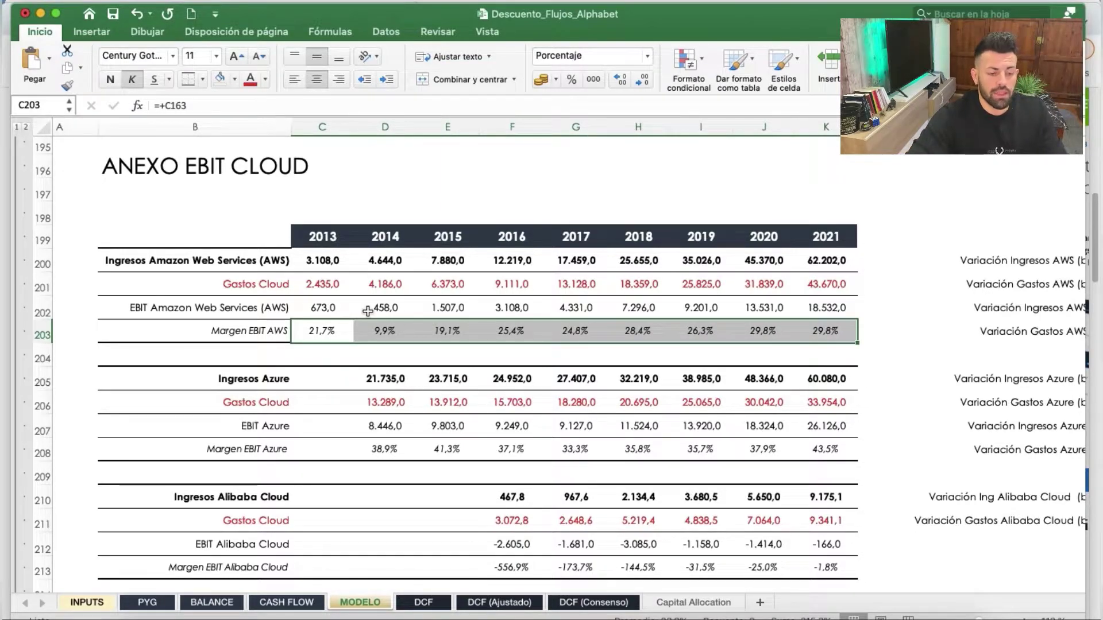
- Compare AWS revenue with Gastos Cloud for 2013 and 2014, and check the 2014 and 2015 AWS EBIT margins
left_click_drag(321, 264, 379, 263)
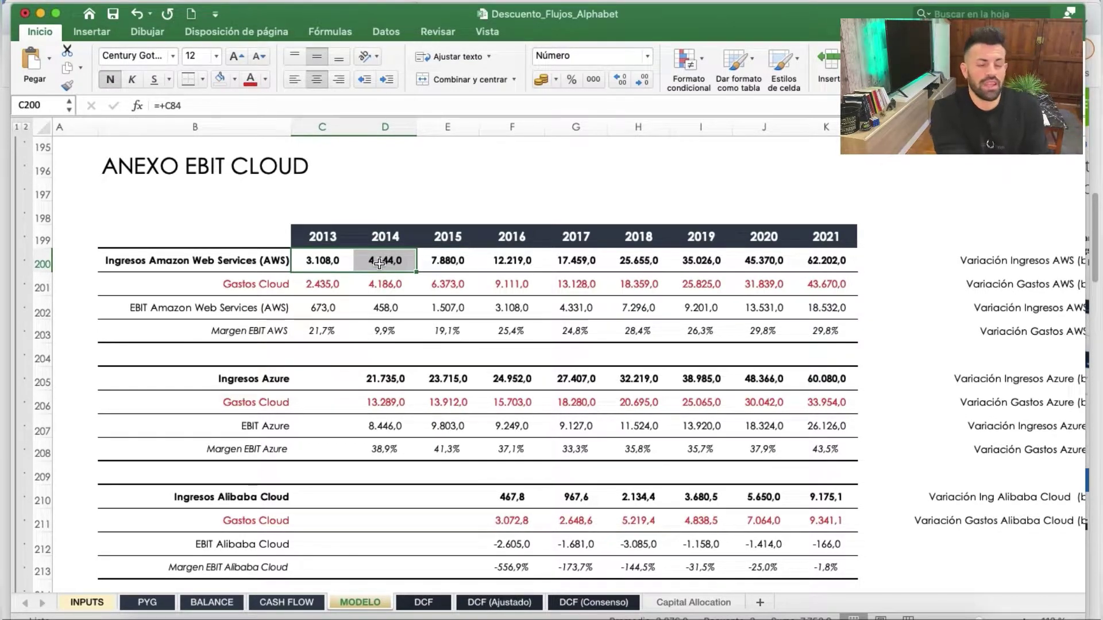
left_click_drag(336, 288, 388, 286)
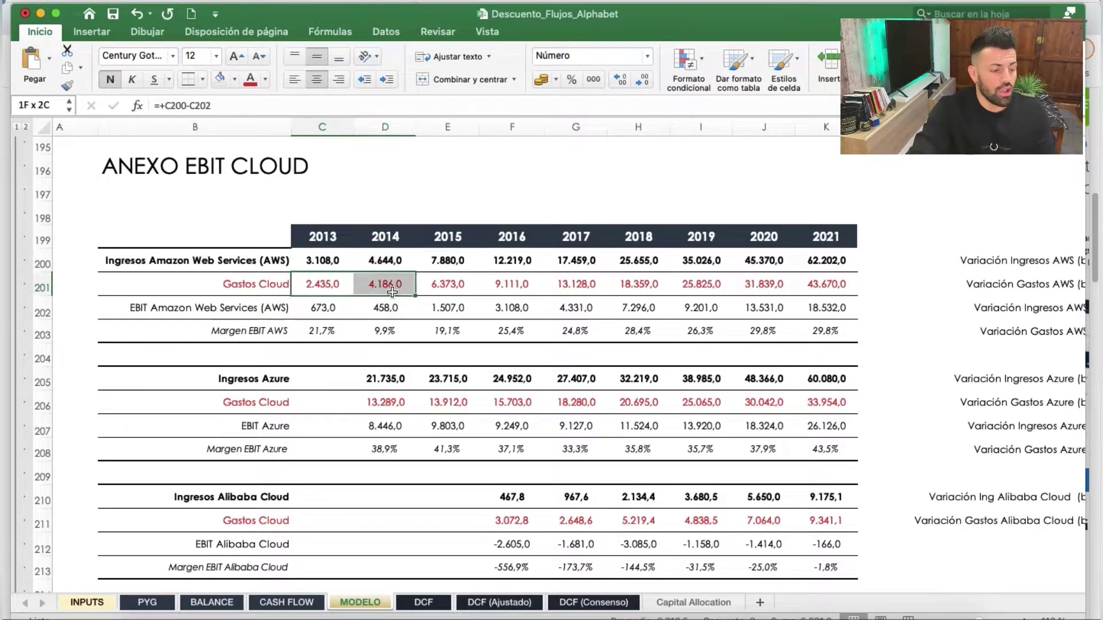
left_click(343, 262)
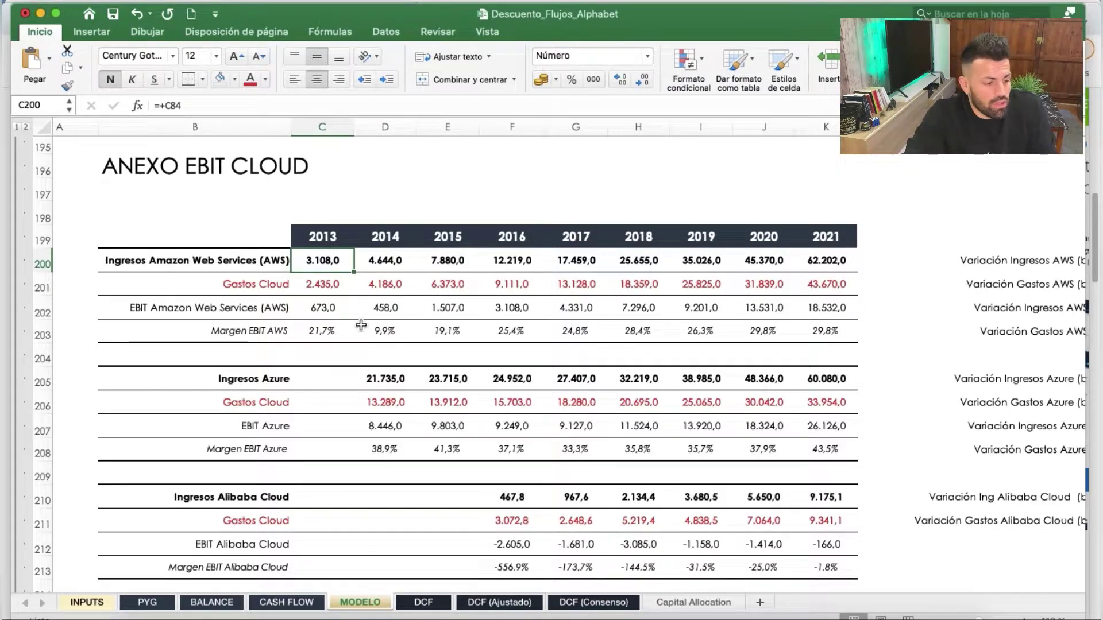
left_click(387, 259, "shift")
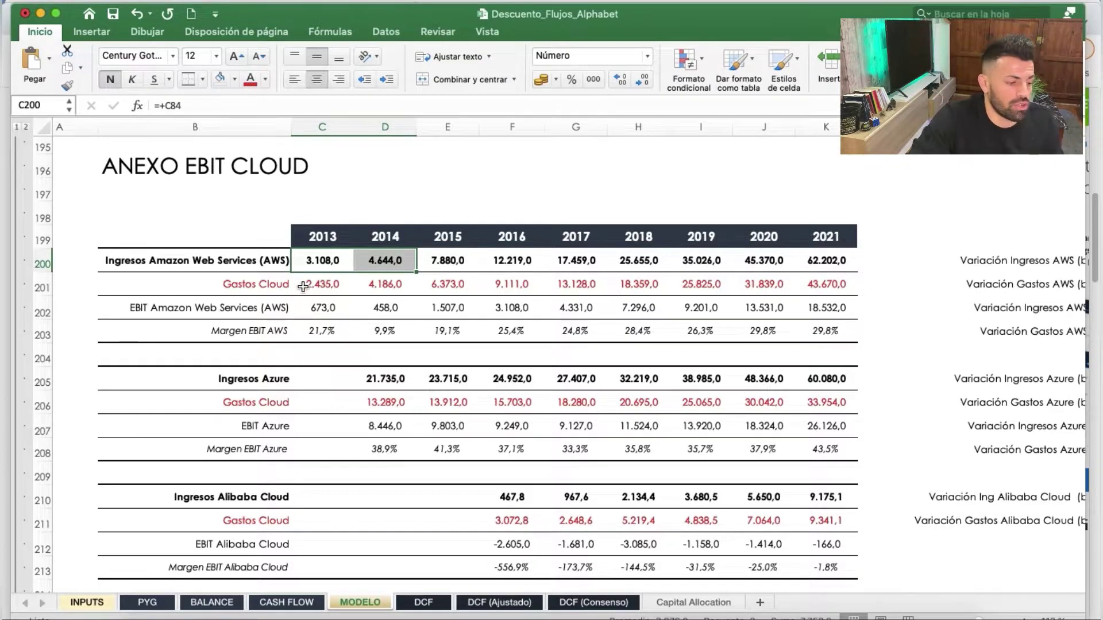
left_click_drag(303, 287, 385, 284)
left_click(385, 331)
left_click(468, 322)
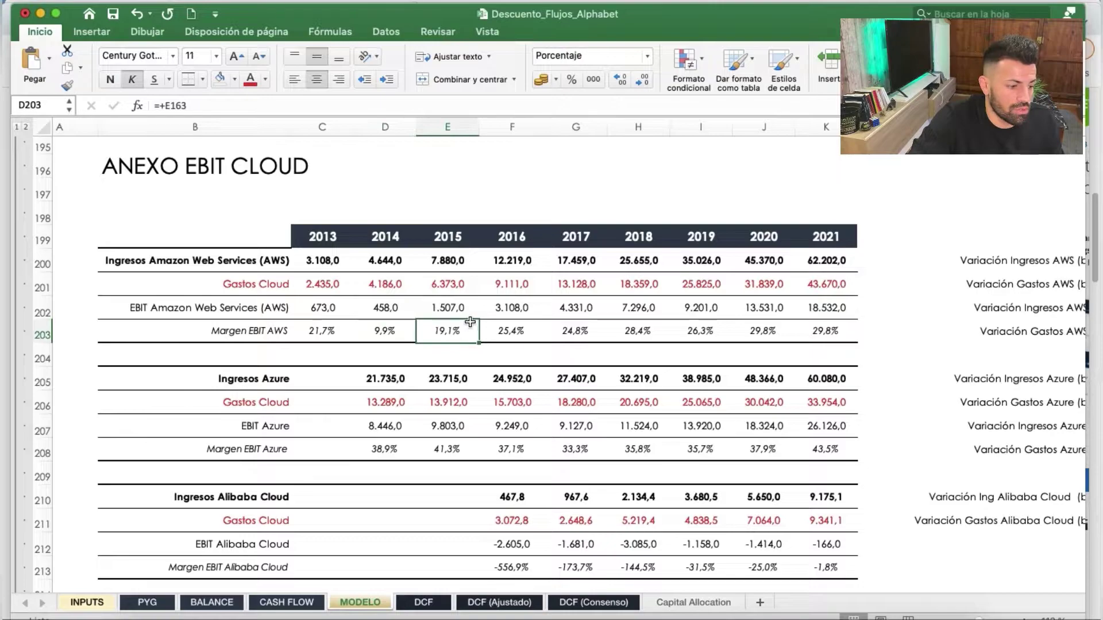
left_click(393, 326)
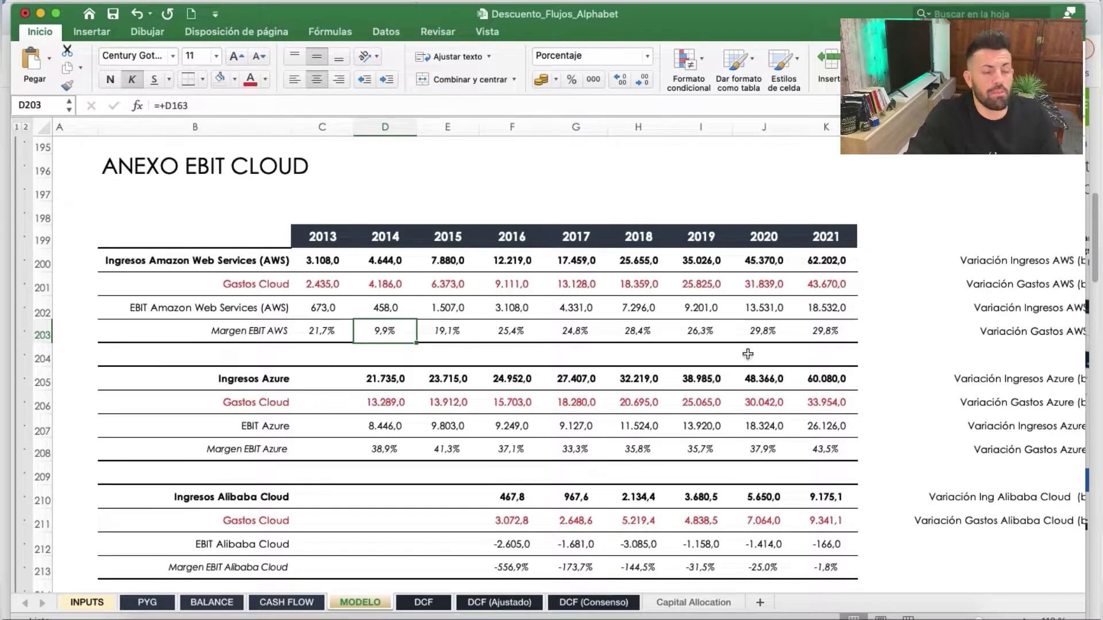
- Look over the yearly revenue and cost variation table for AWS, Azure and Alibaba Cloud beside the annex
scroll(765, 360, "down", 3)
scroll(769, 350, "right", 10)
scroll(781, 339, "up", 3)
scroll(794, 325, "right", 5)
scroll(862, 321, "down", 2)
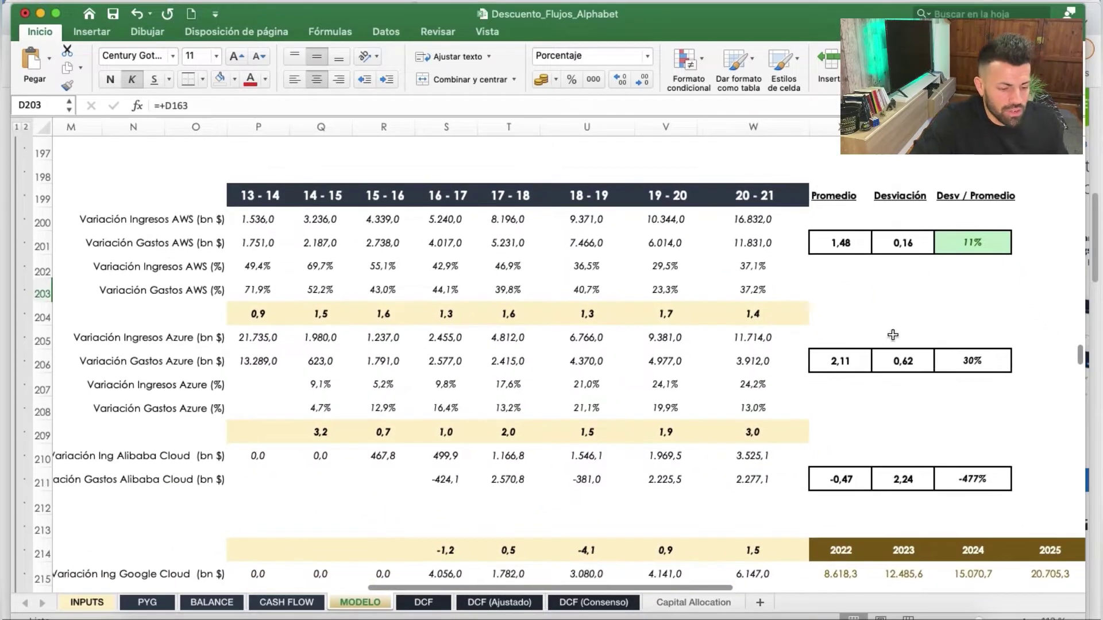
scroll(897, 326, "down", 2)
scroll(897, 326, "left", 2)
left_click(318, 294)
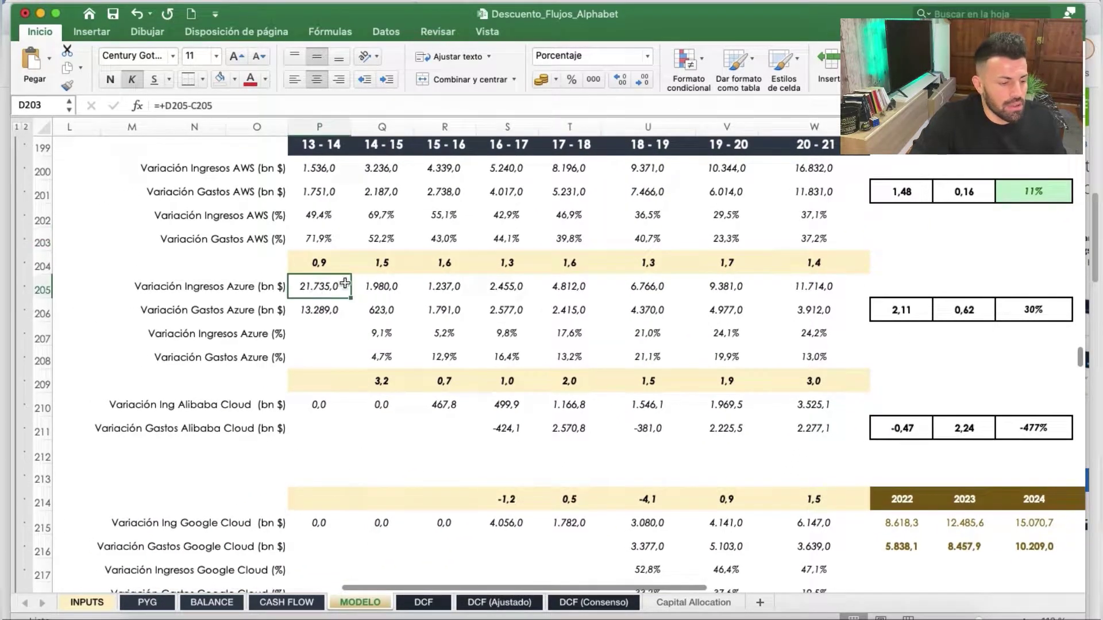
- Trace the 13 - 14 Variación Ingresos AWS figure in P200 back to the 2013 and 2014 AWS revenue cells
scroll(357, 281, "left", 10)
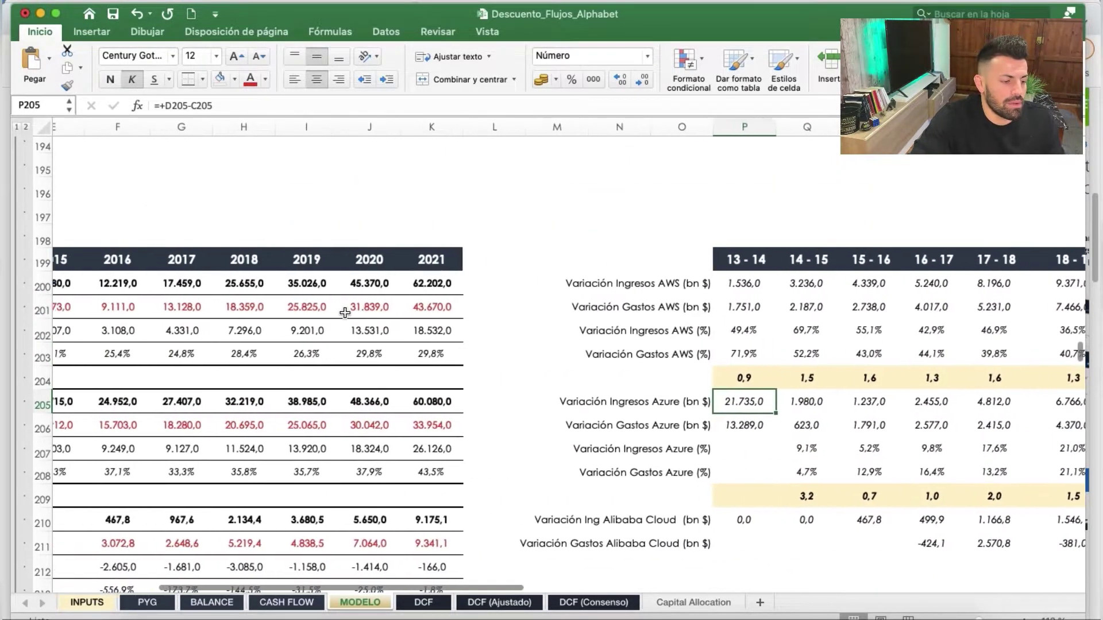
scroll(752, 242, "down", 2)
left_click_drag(752, 242, 879, 237)
scroll(141, 217, "left", 3)
scroll(141, 217, "down", 1)
left_click(141, 217)
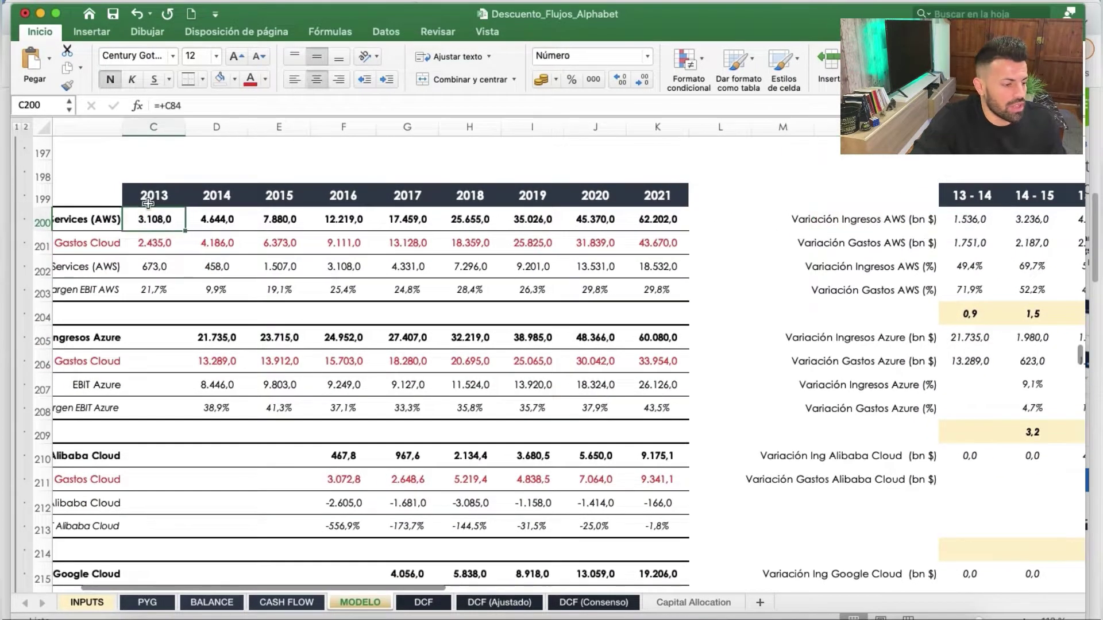
left_click(219, 223)
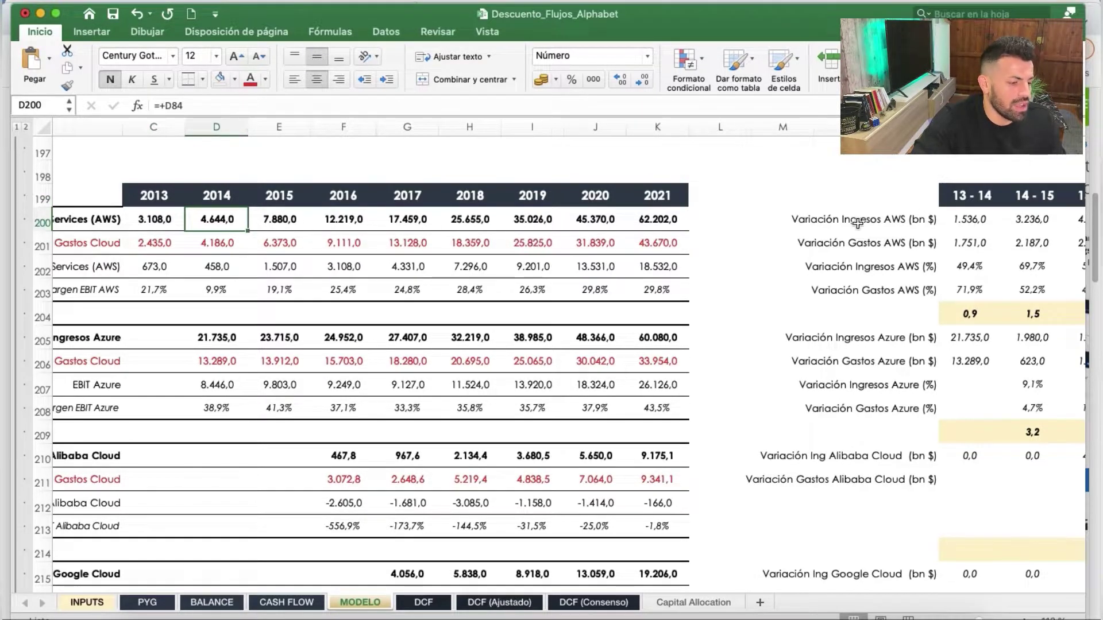
key("Left")
key("Right")
left_click(978, 217)
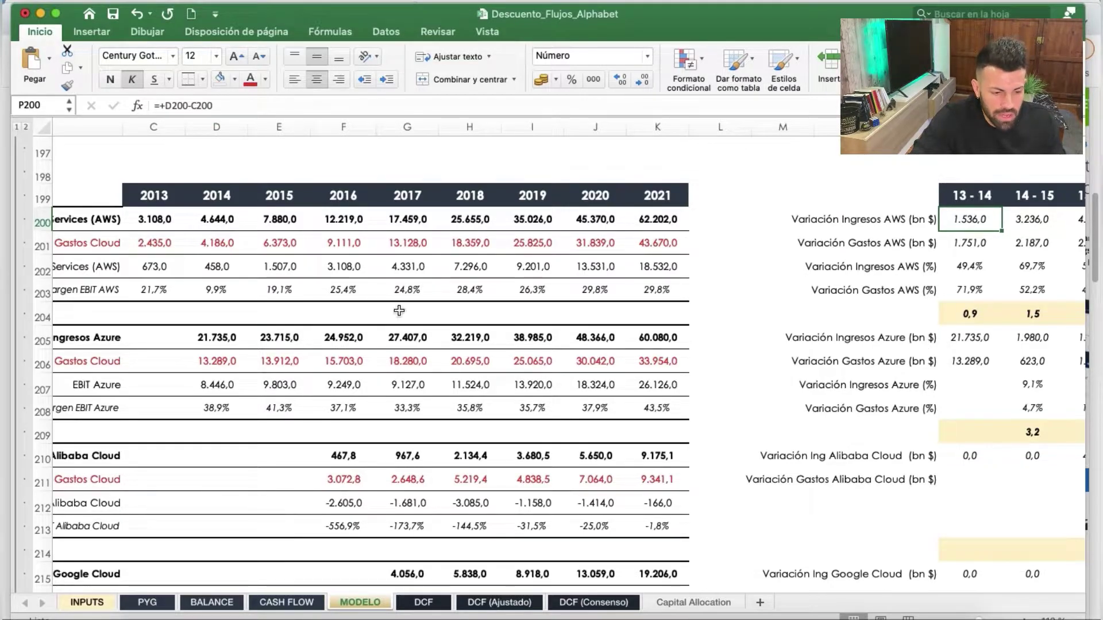
- Trace the 13 - 14 Variación Gastos AWS figure in P201 back to the 2013 and 2014 Gastos Cloud cells
left_click(155, 242)
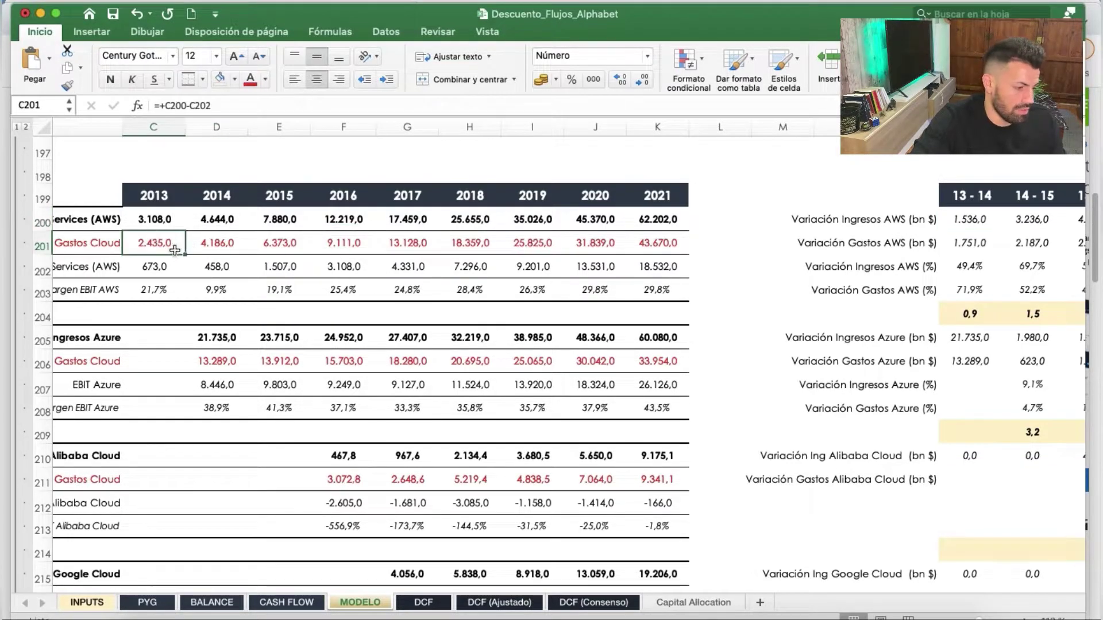
left_click(217, 246)
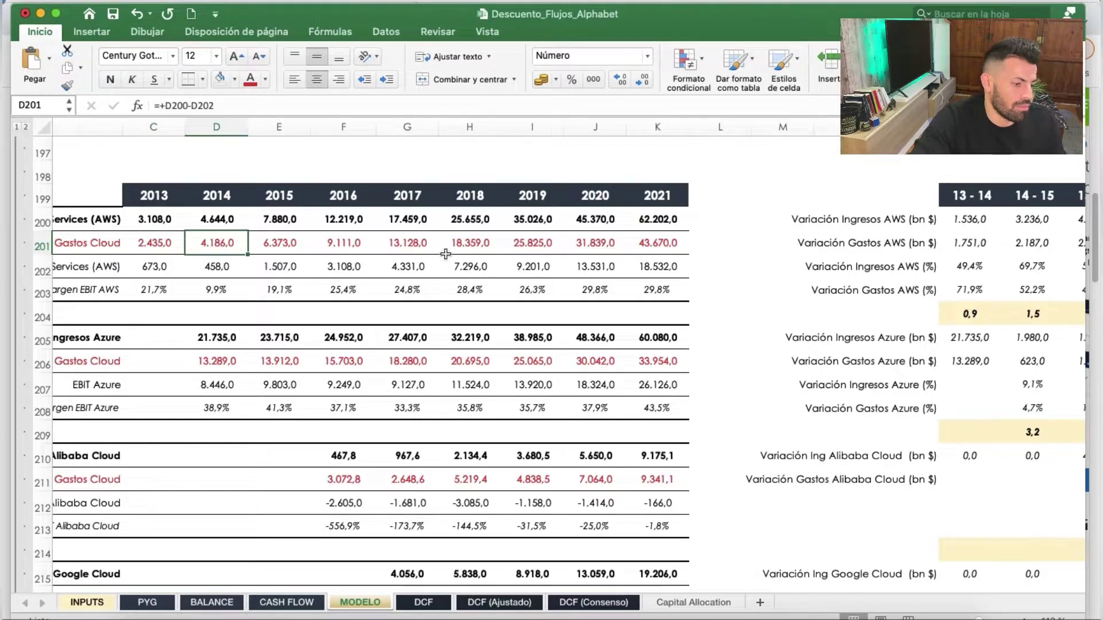
left_click(968, 240)
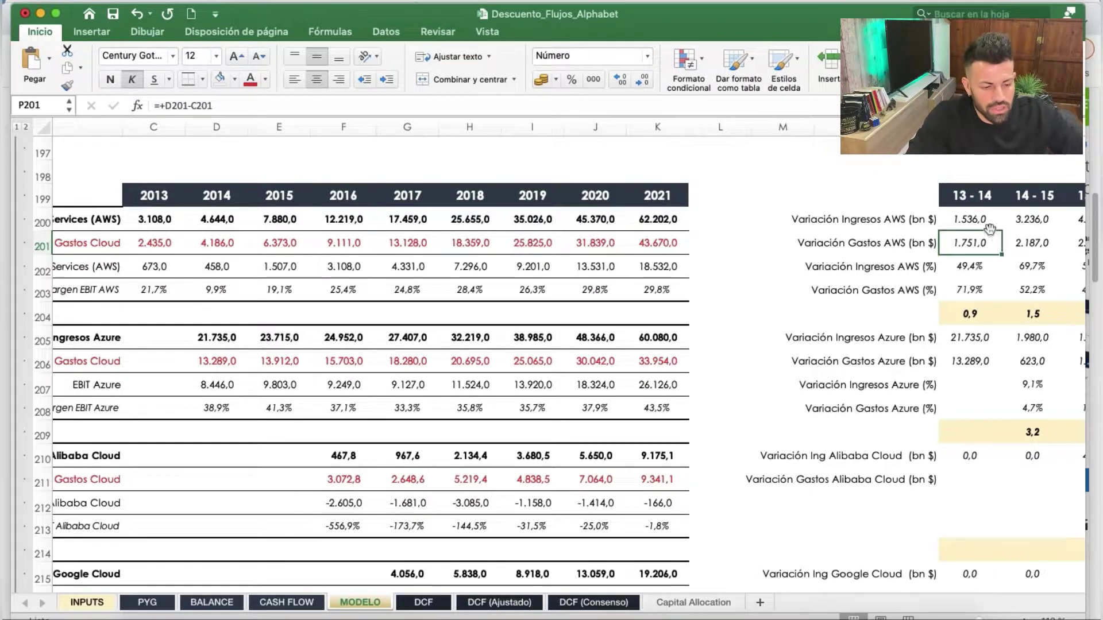
- Compare the 14 - 15 AWS revenue and cost variations, and inspect the formula of their ratio in row 204
scroll(989, 229, "right", 3)
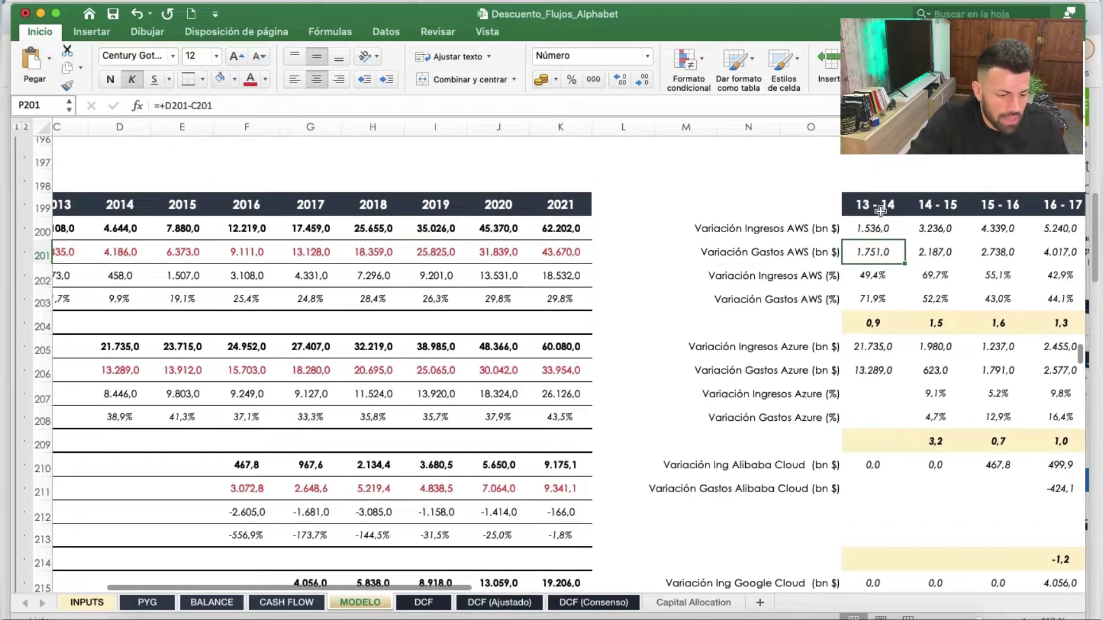
scroll(880, 211, "right", 6)
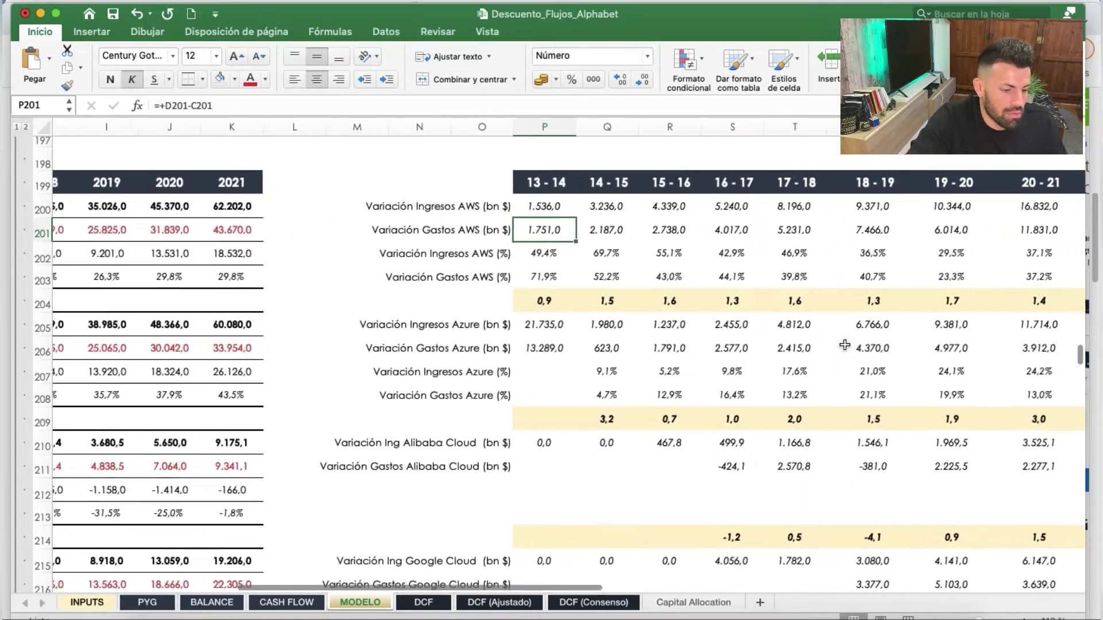
scroll(844, 345, "right", 2)
left_click(528, 215)
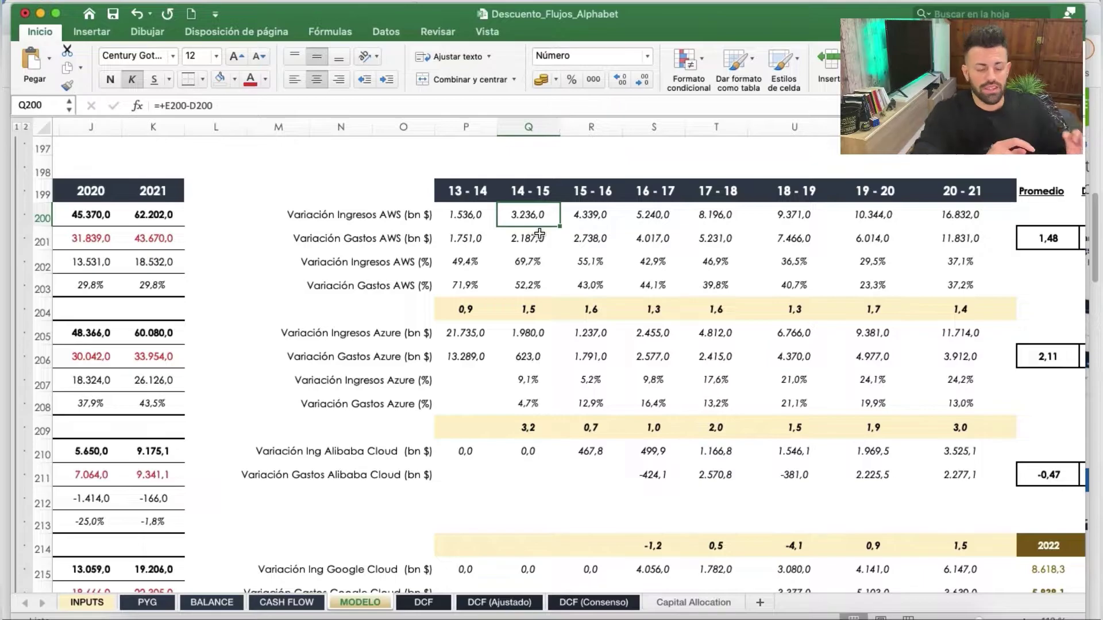
left_click(522, 240)
left_click(527, 212)
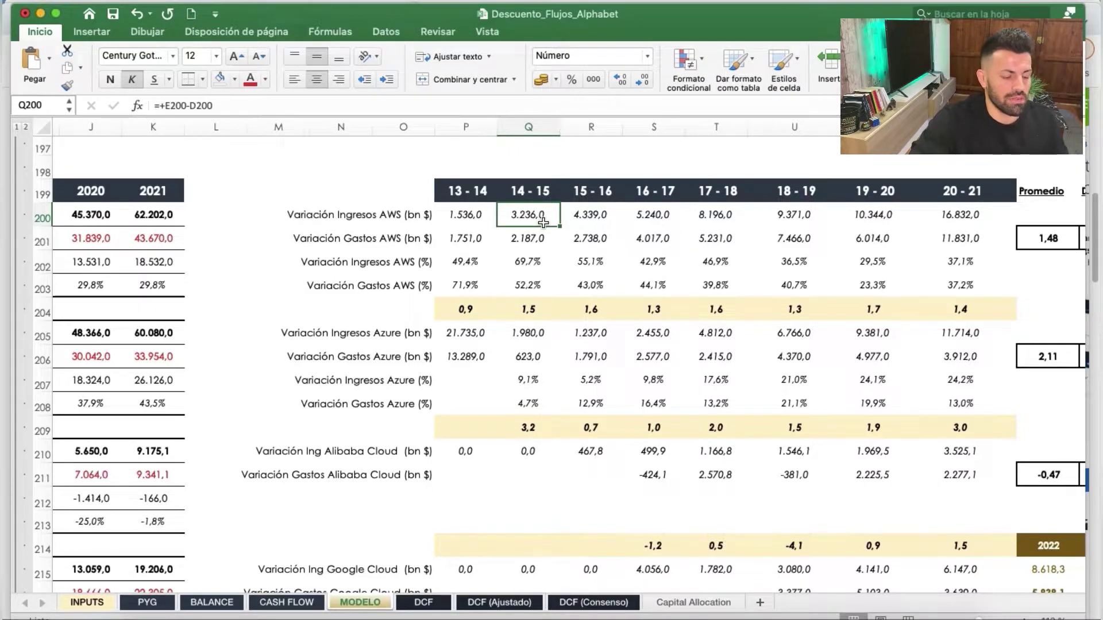
left_click(538, 240)
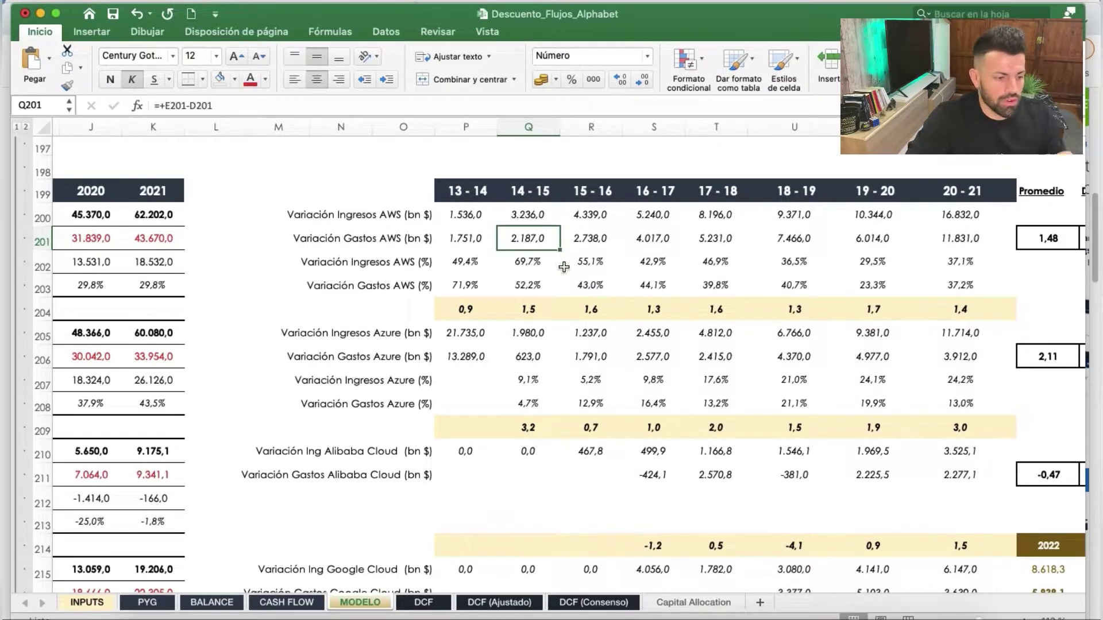
double_click(536, 309)
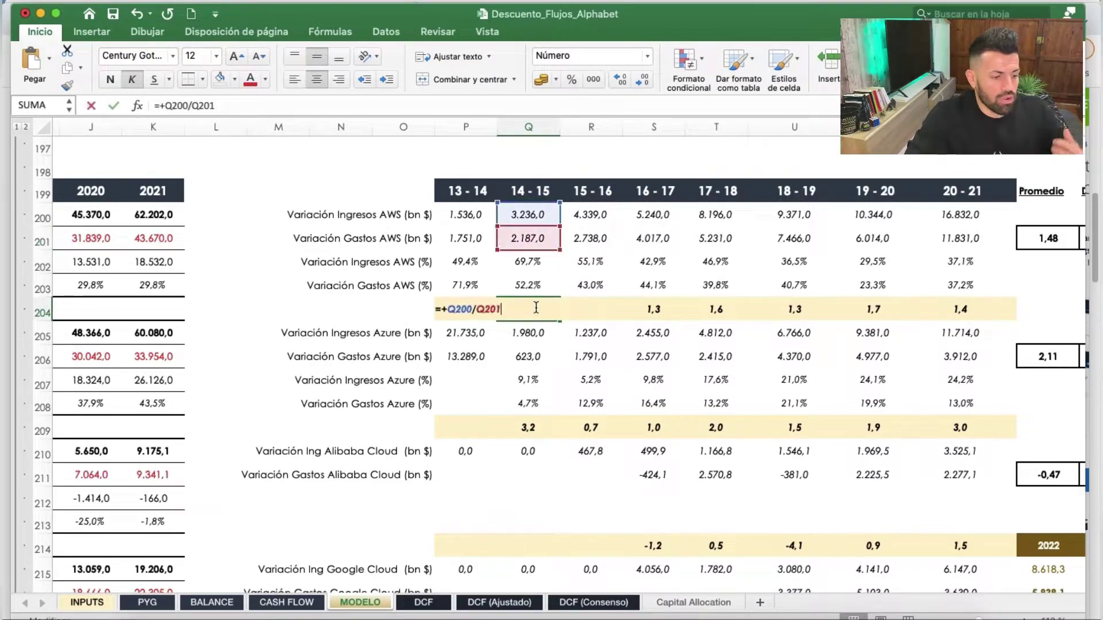
key("Return")
left_click(529, 216)
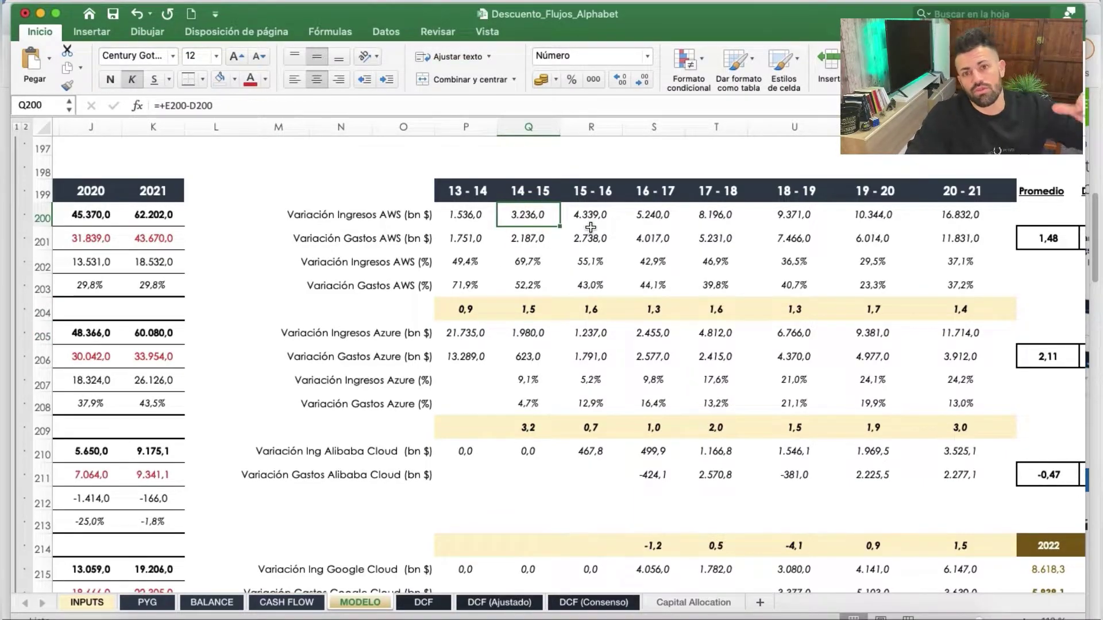
left_click(535, 239)
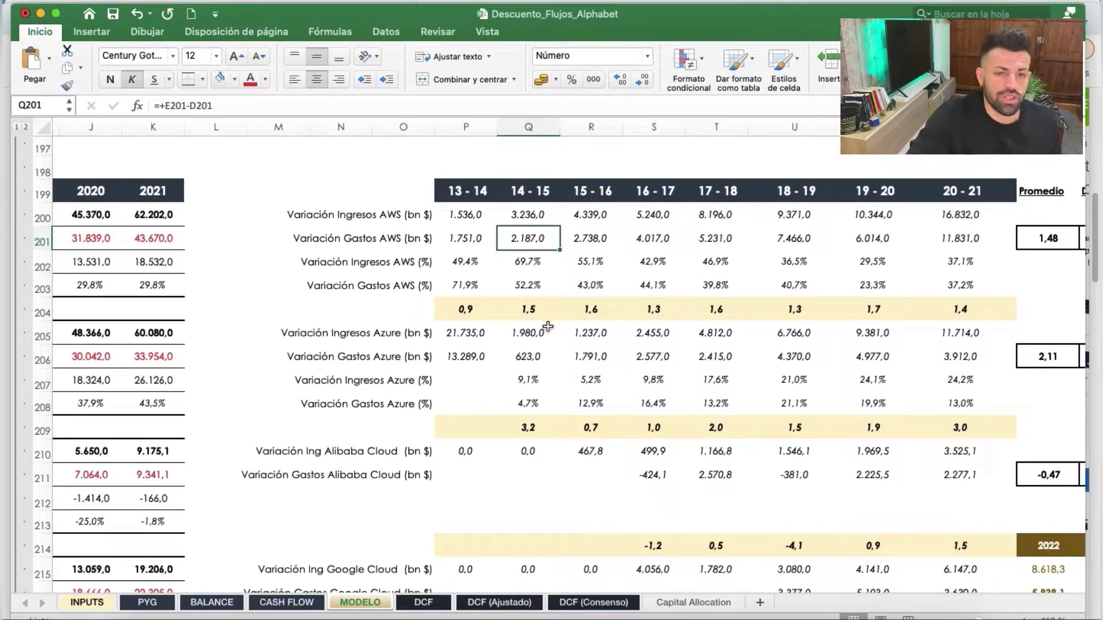
- Inspect the formulas behind the AWS Promedio, Desviación and Desv / Promedio cells in row 201
scroll(946, 304, "right", 5)
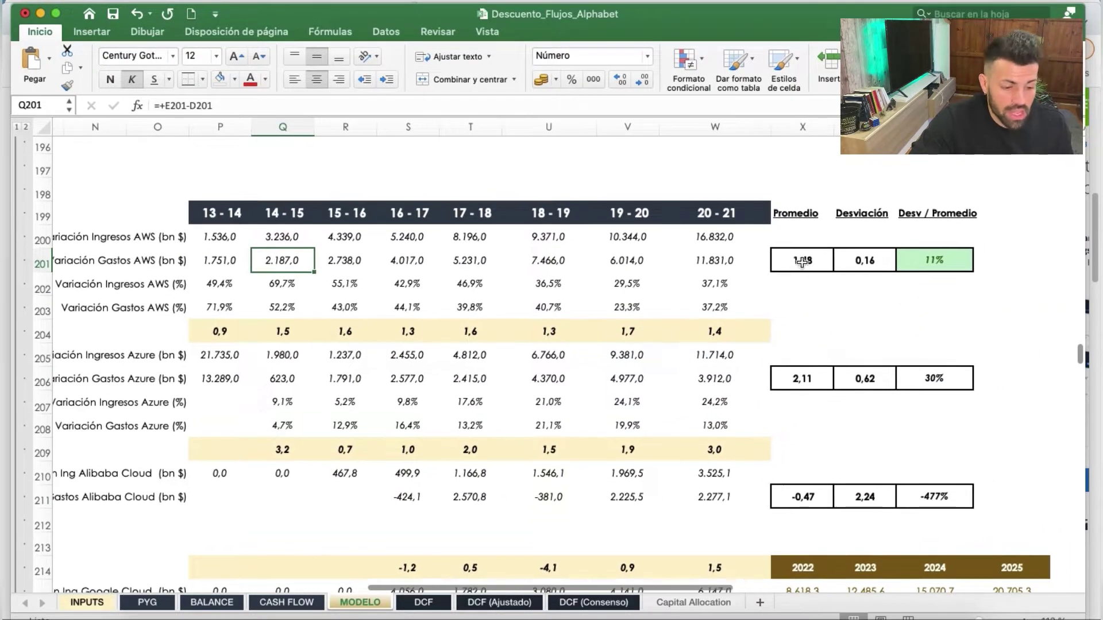
double_click(801, 261)
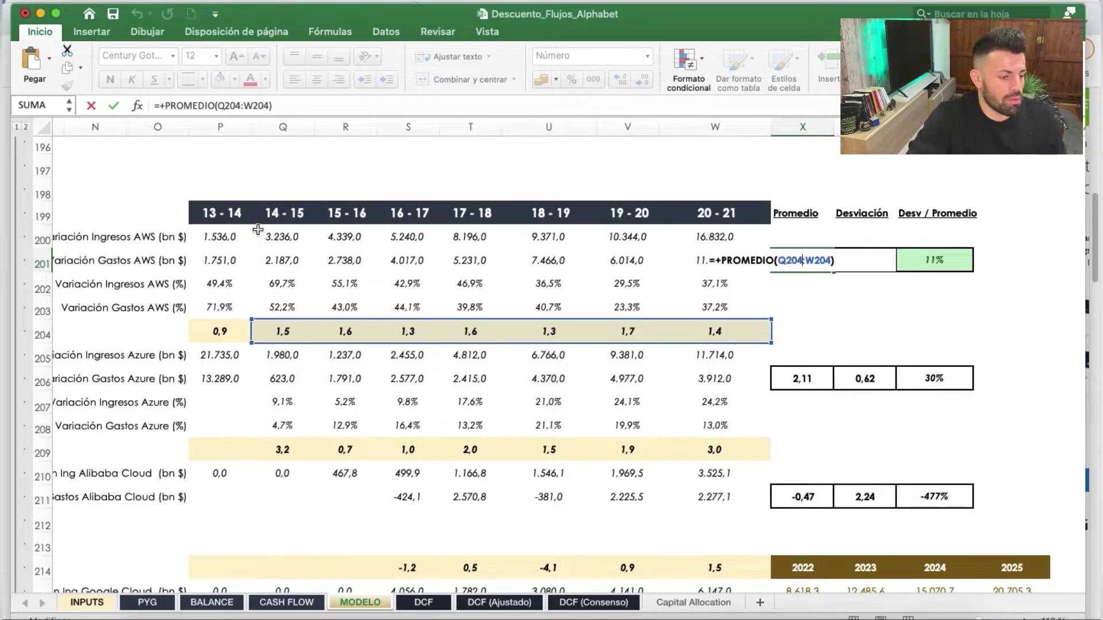
key("Return")
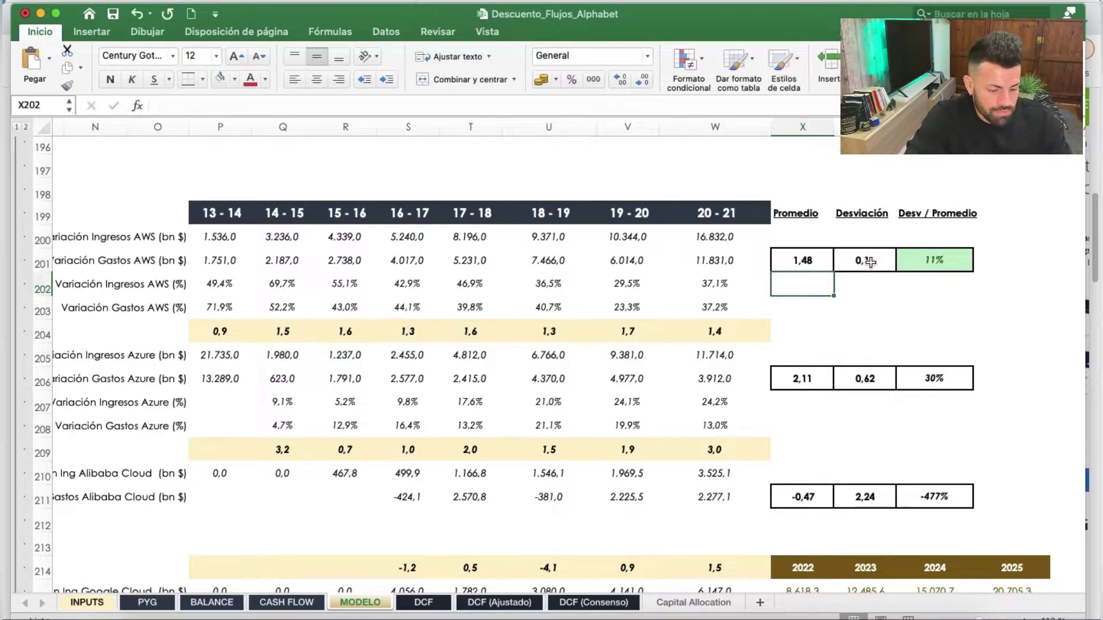
double_click(871, 261)
key("Return")
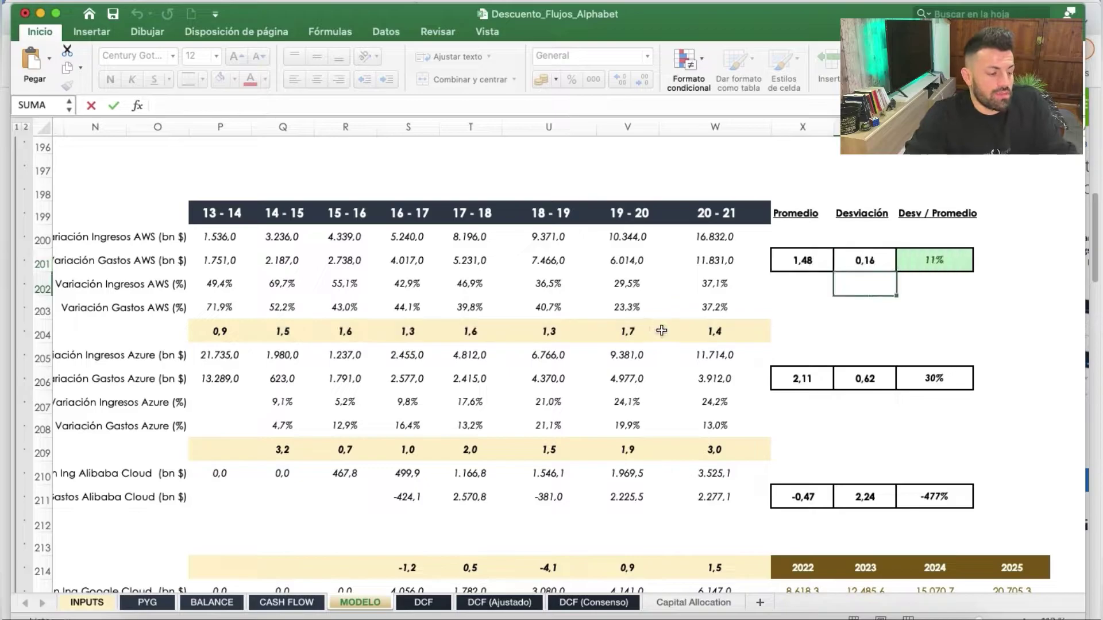
left_click(777, 271)
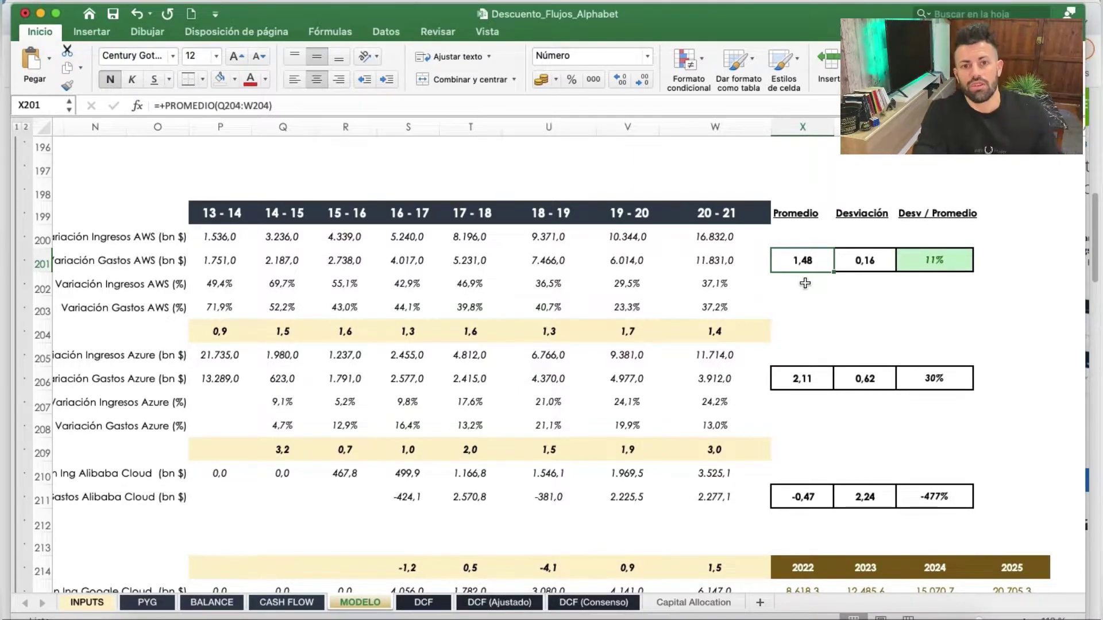
left_click(850, 258)
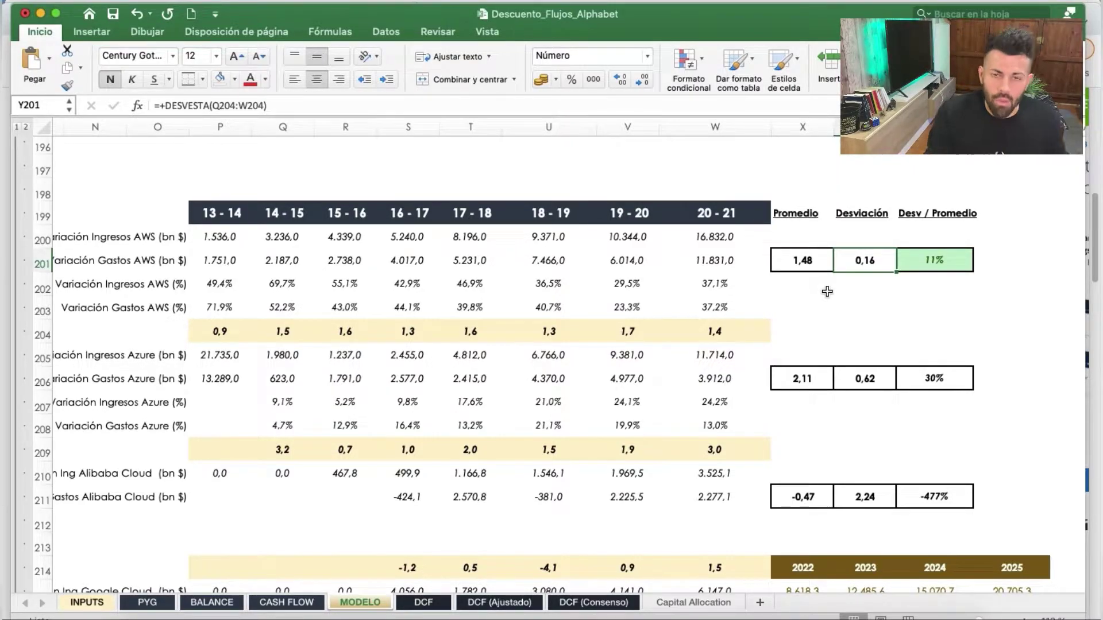
left_click(802, 267)
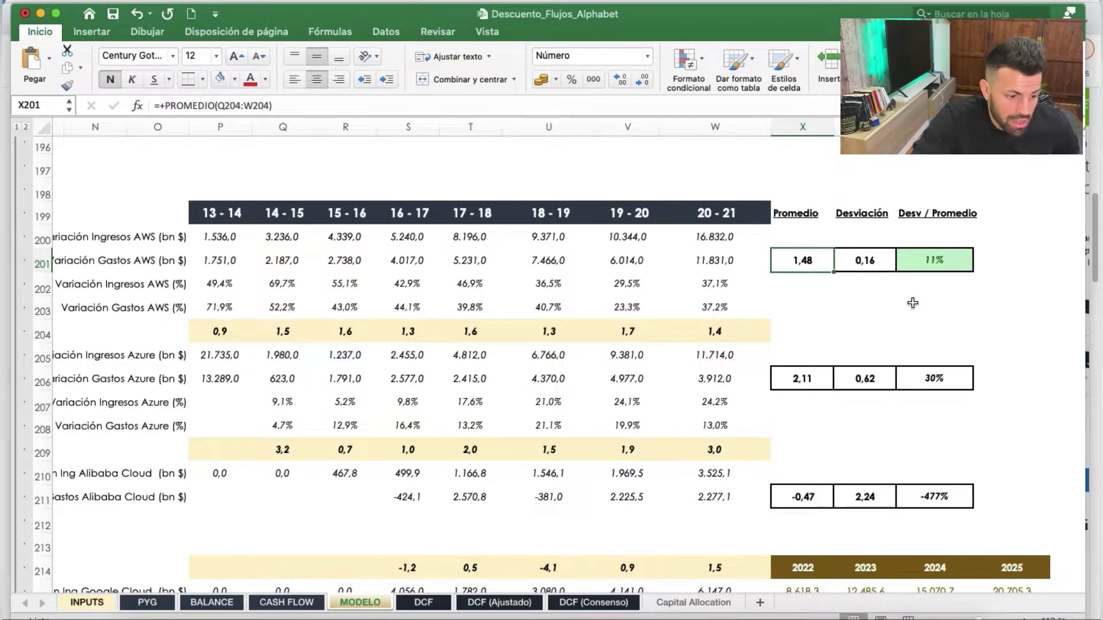
left_click(958, 265)
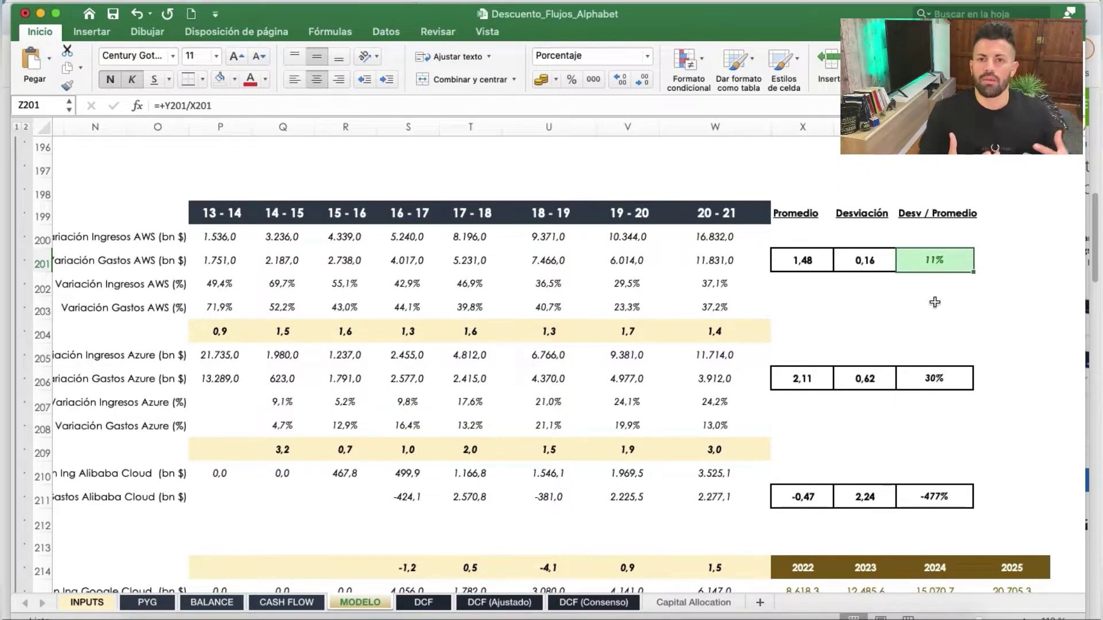
- Check the Azure Promedio in X206 and bring the Azure and Google Cloud variation rows into view
left_click(803, 378)
scroll(541, 456, "left", 5)
scroll(542, 456, "down", 3)
scroll(542, 456, "right", 5)
scroll(1009, 316, "down", 3)
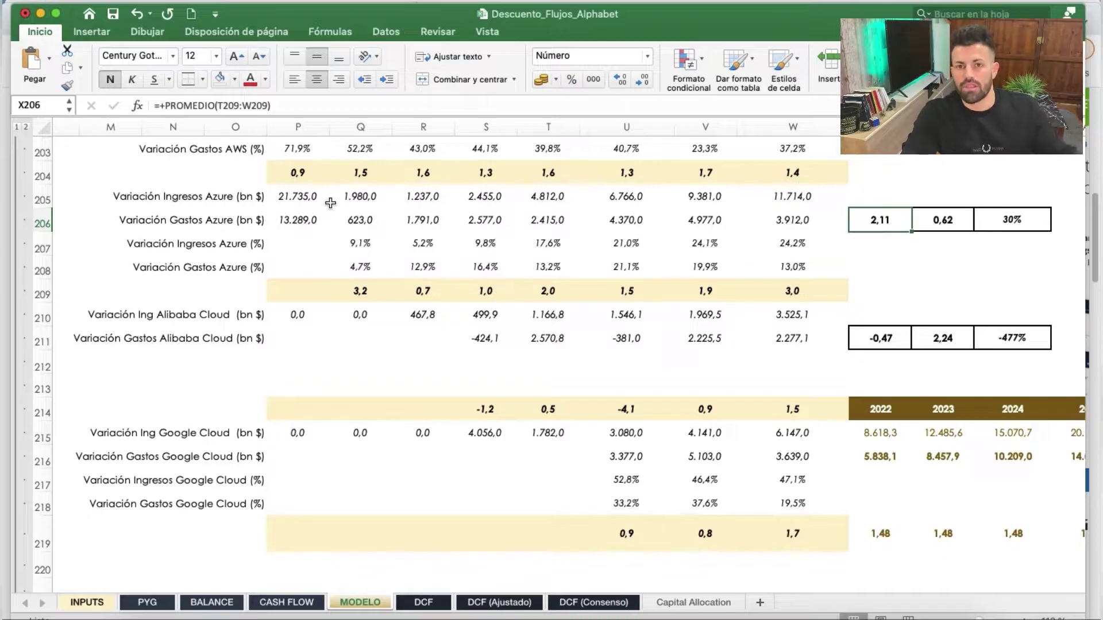
- Examine the Azure revenue-to-cost variation ratios in row 209 and highlight Variación Gastos Azure (%) from 14 - 15 to 20 - 21
left_click(293, 200)
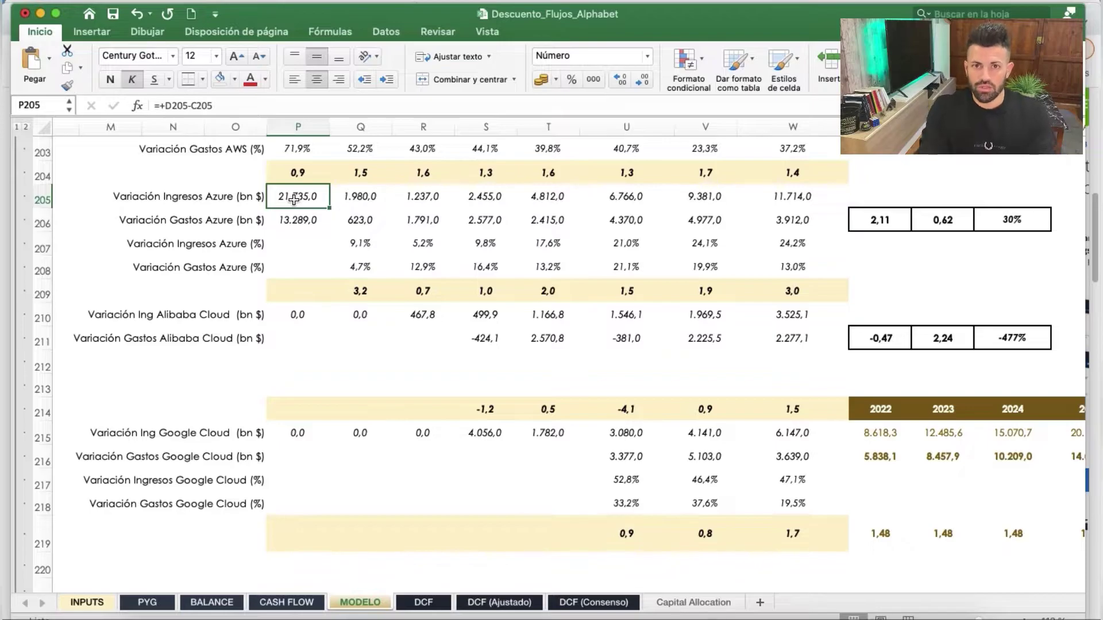
left_click(367, 291)
left_click(559, 291)
left_click(637, 291)
left_click(709, 292)
left_click_drag(810, 296, 765, 270)
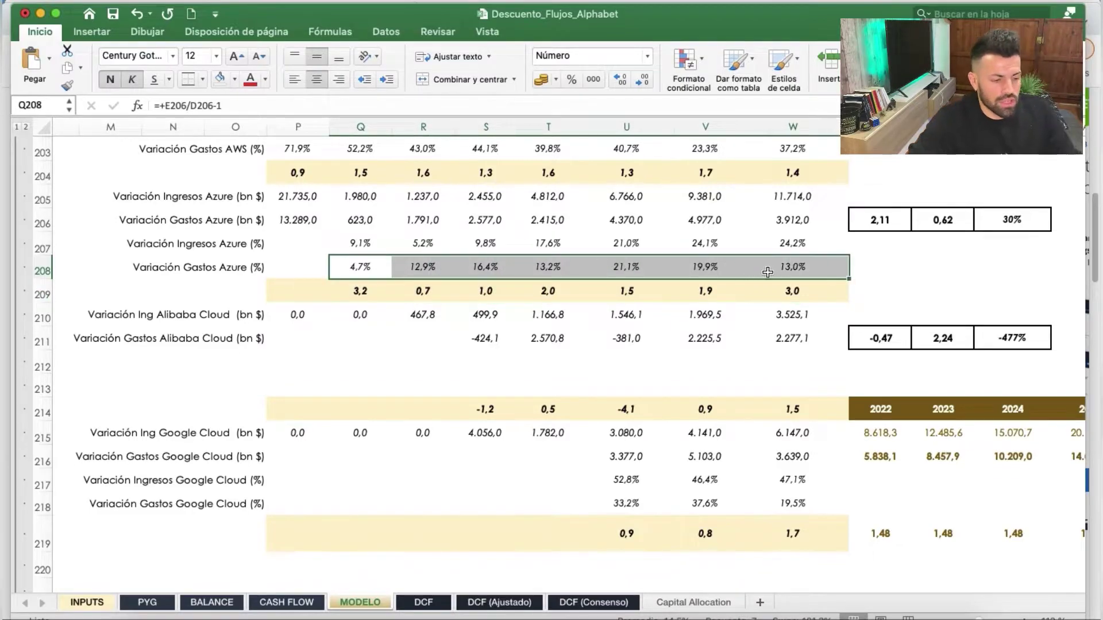
- Examine the Variación Ingresos Azure (%) values in row 207 against the Variación Gastos Azure (%) row below
left_click(234, 248)
left_click(359, 244)
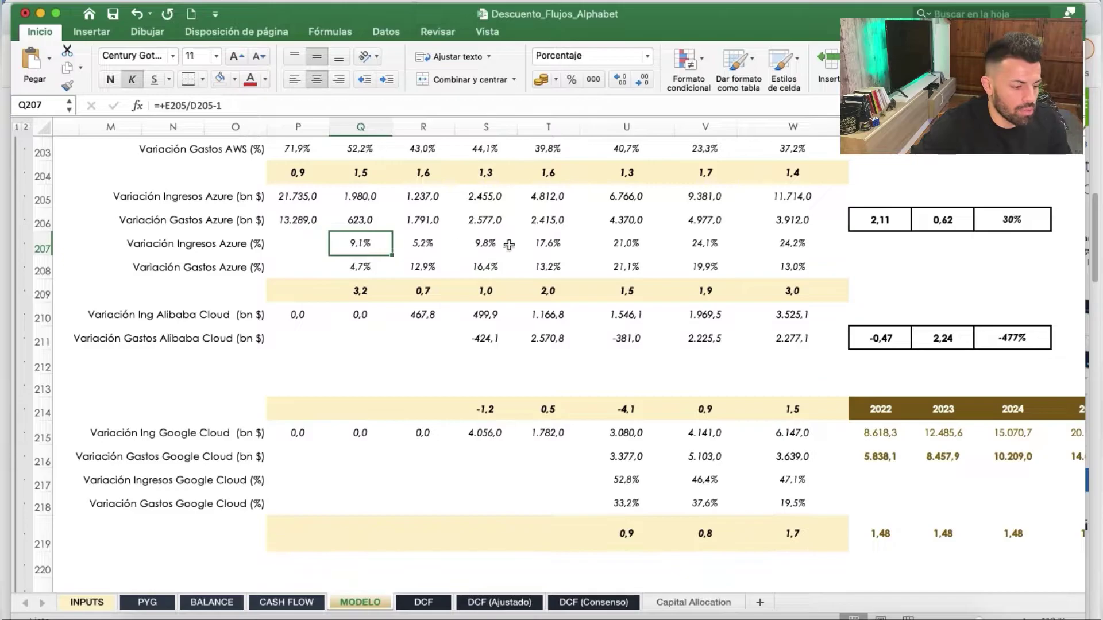
key("Right")
key("Right")
key("Left")
key("Left")
key("Left")
key("Left")
key("Left")
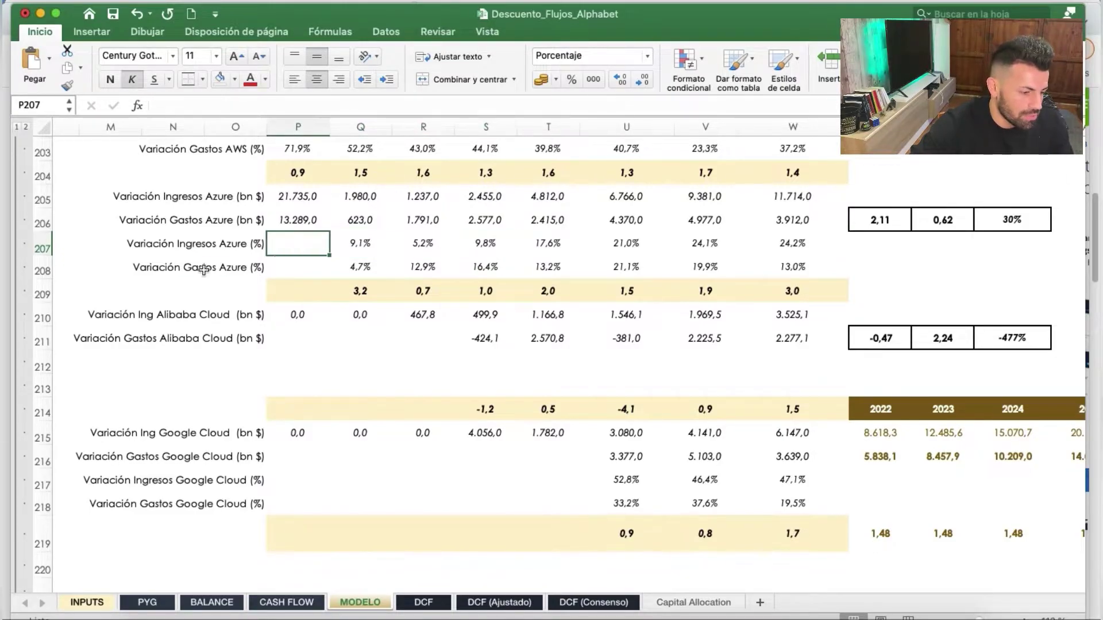
key("Down")
- Compare the Azure Promedio in X206 with the AWS Promedio in X201, and inspect the Azure Desv / Promedio formula in Z206
scroll(397, 270, "left", 10)
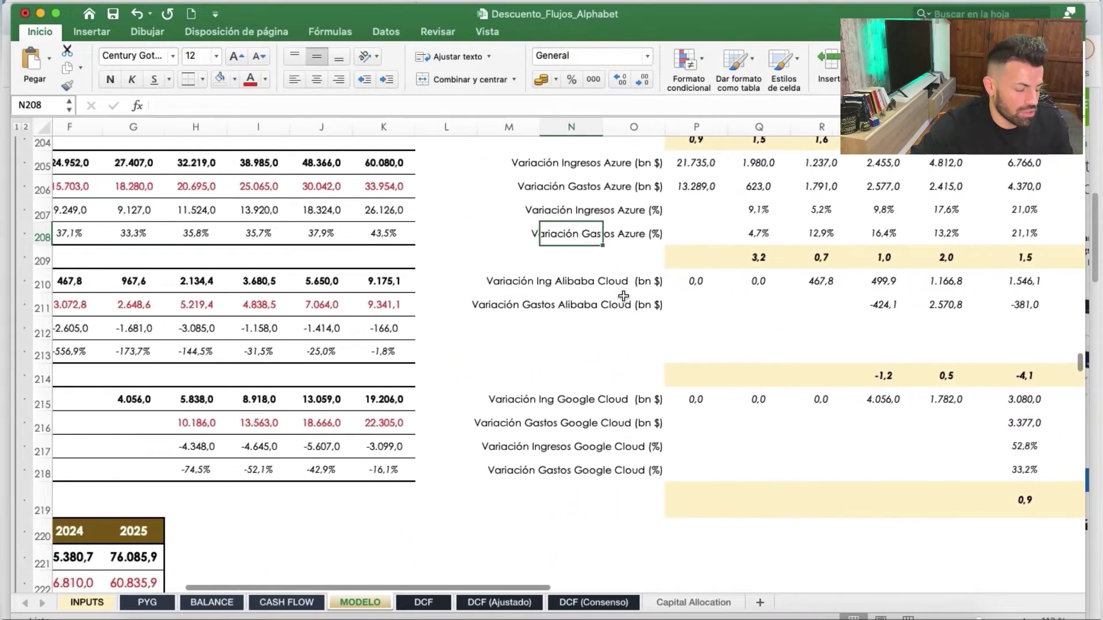
scroll(373, 332, "up", 3)
scroll(373, 332, "right", 8)
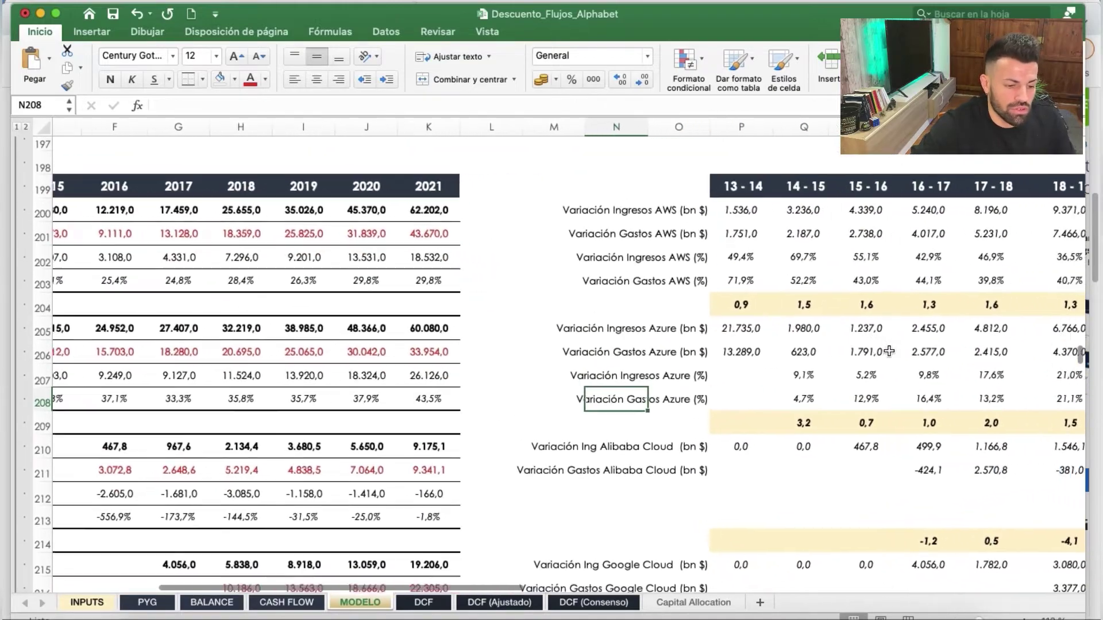
scroll(818, 370, "right", 4)
left_click(922, 344)
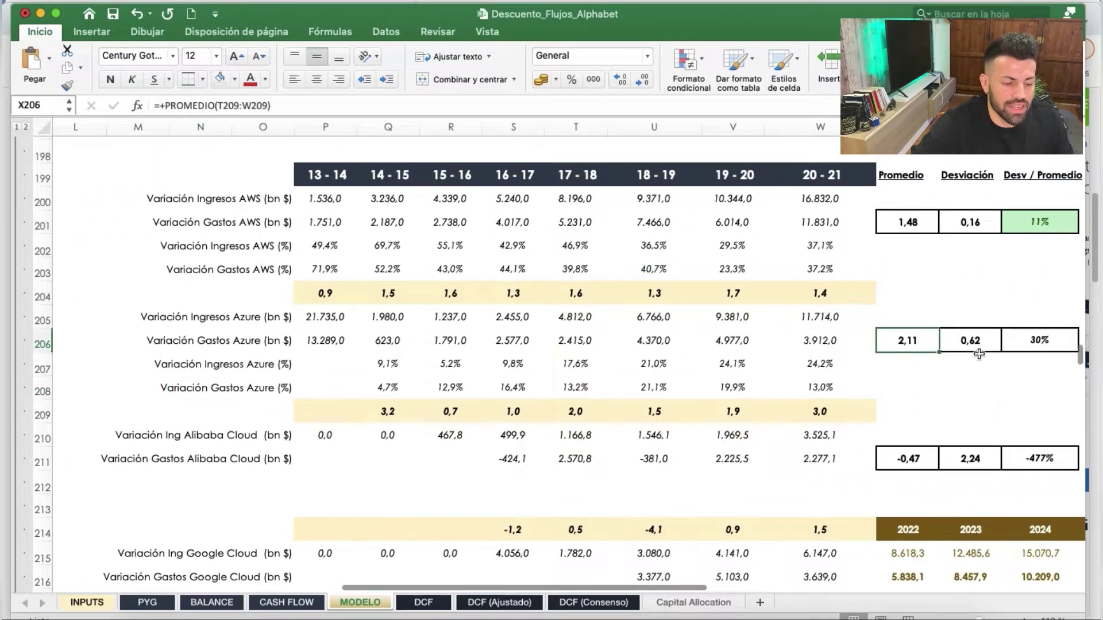
left_click(915, 224)
left_click(907, 347)
left_click(1058, 338)
double_click(1058, 339)
key("Tab")
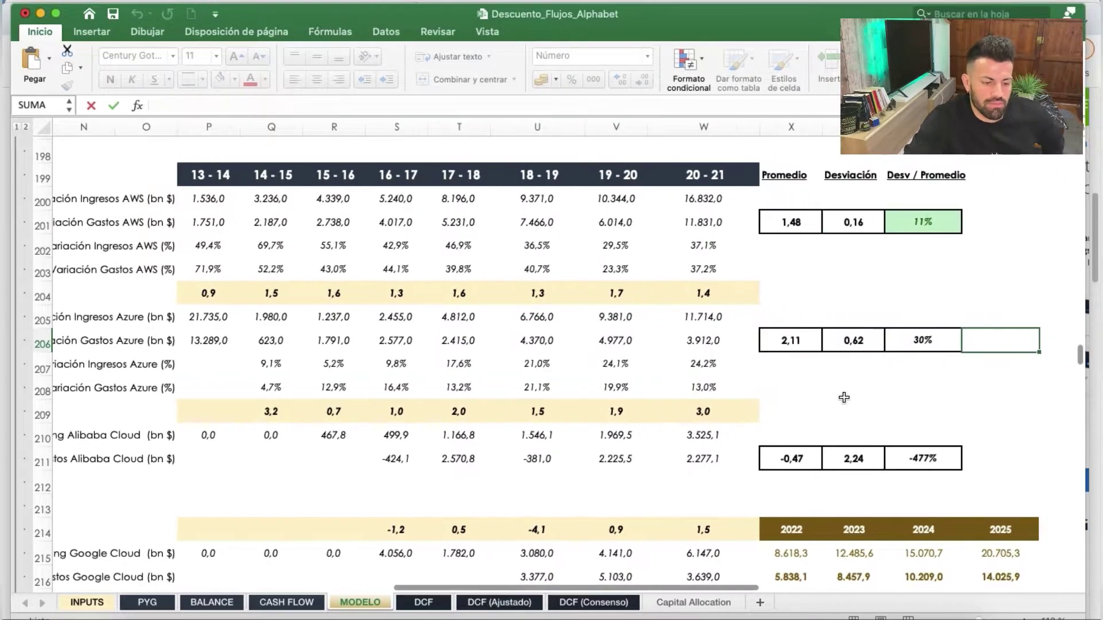
- Check the Azure revenue-to-cost variation ratios in row 209 across the periods 15 - 16 to 20 - 21
left_click(459, 411)
left_click(537, 414)
left_click(710, 413)
left_click(325, 412)
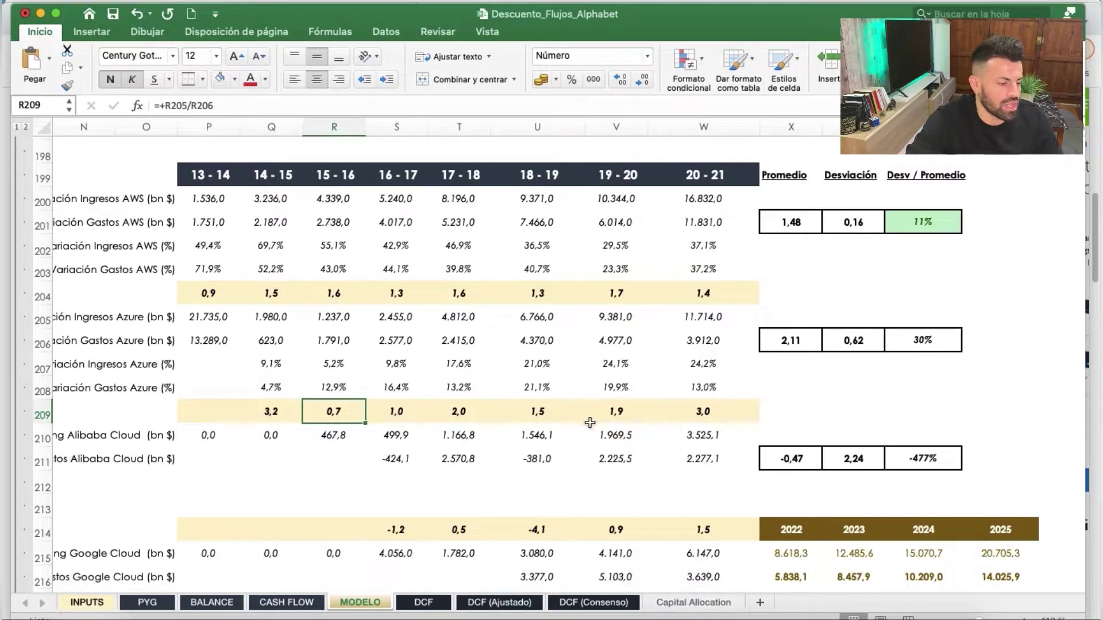
left_click(393, 414)
- Inspect the formulas behind the Azure Desviación and Desv / Promedio cells, and return to the AWS Promedio in X201
double_click(852, 343)
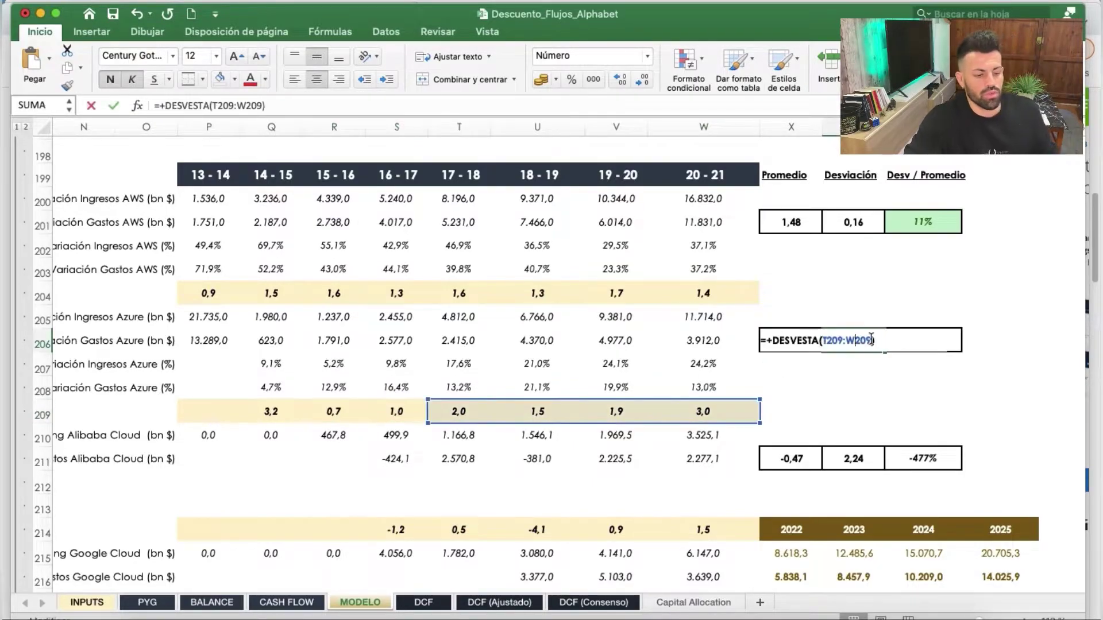
left_click(925, 341)
double_click(927, 345)
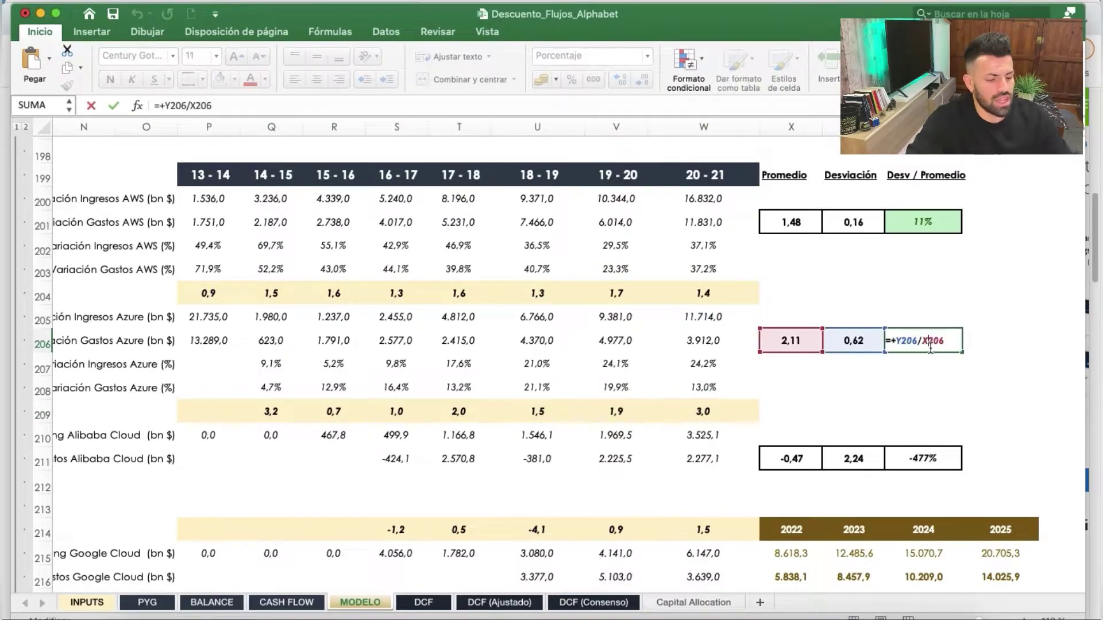
key("Tab")
left_click(788, 224)
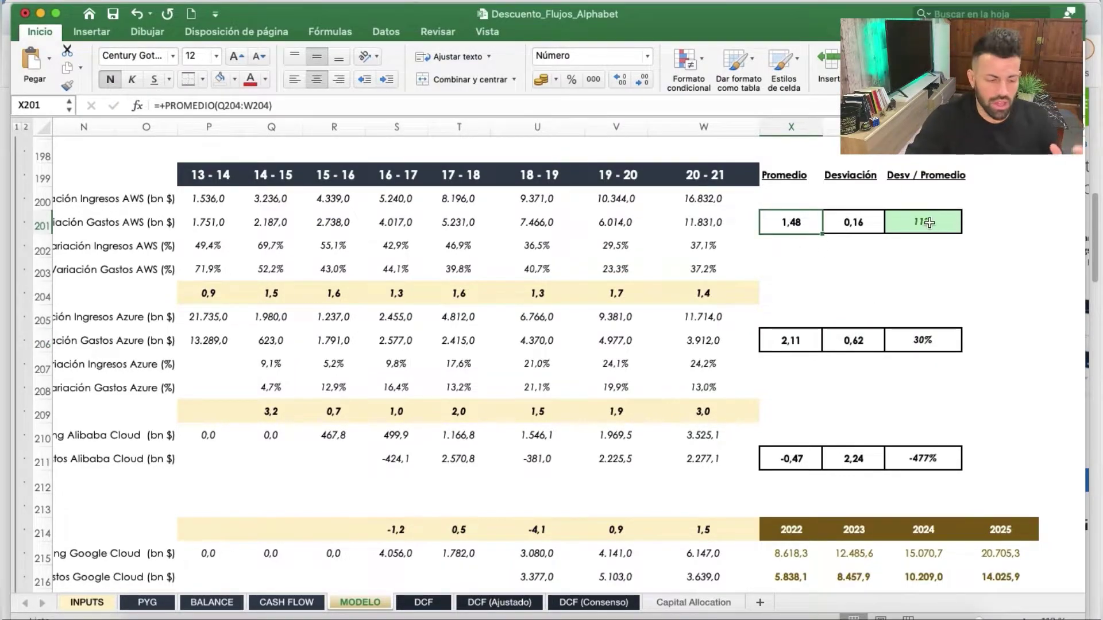
- Go back to the Resto de partidas de ingresos estimates and highlight the Google Cloud revenue for 2022 to 2025 in row 109
scroll(810, 228, "left", 12)
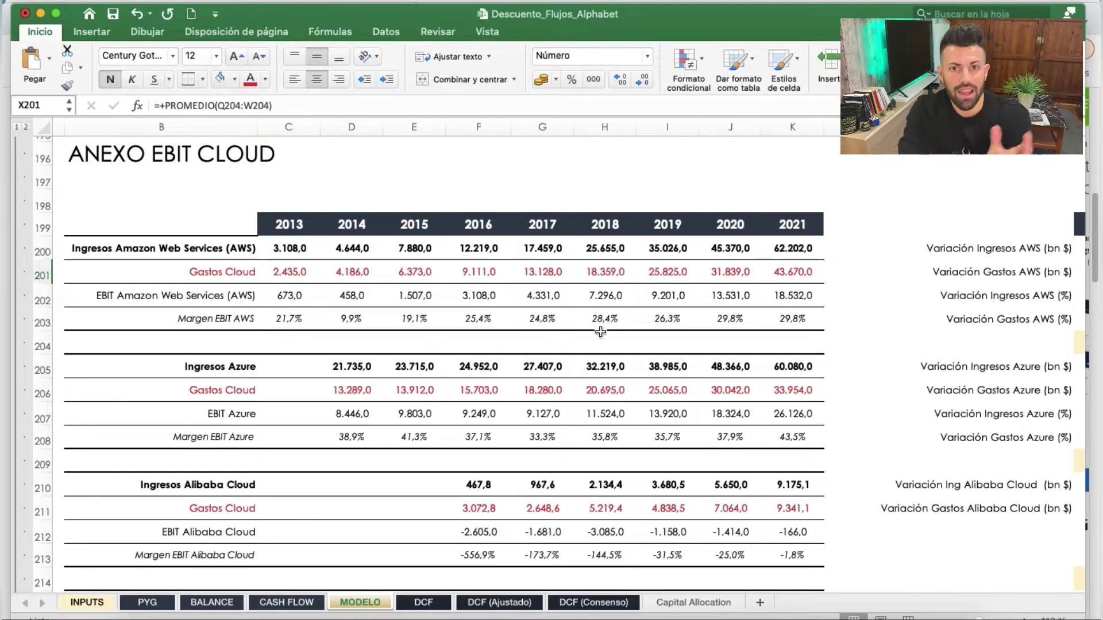
scroll(489, 350, "up", 10)
scroll(489, 349, "left", 2)
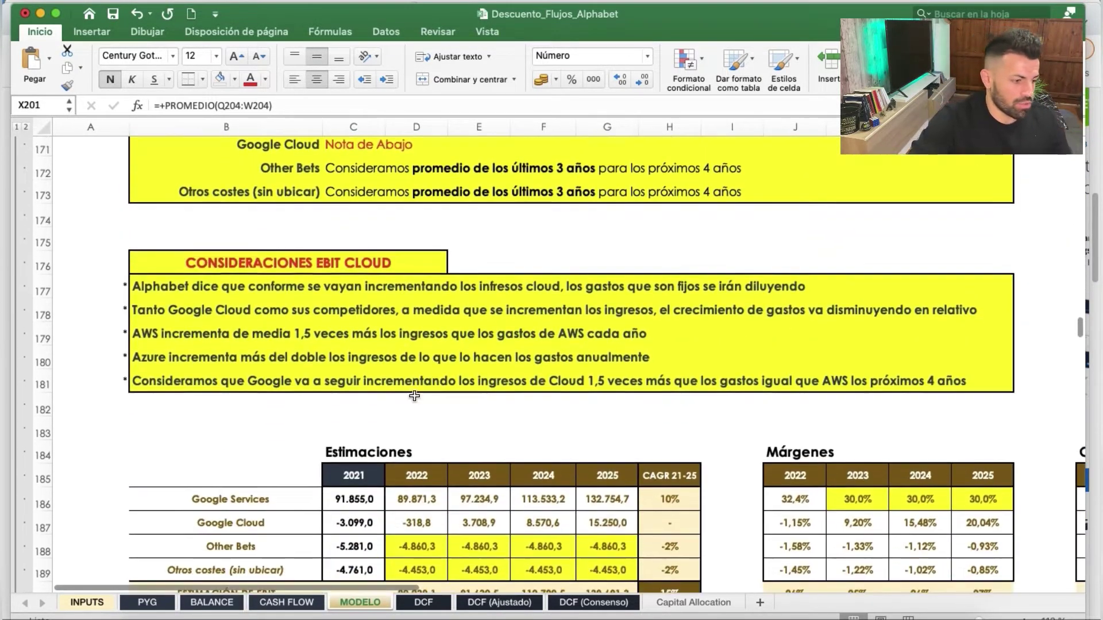
scroll(406, 363, "up", 20)
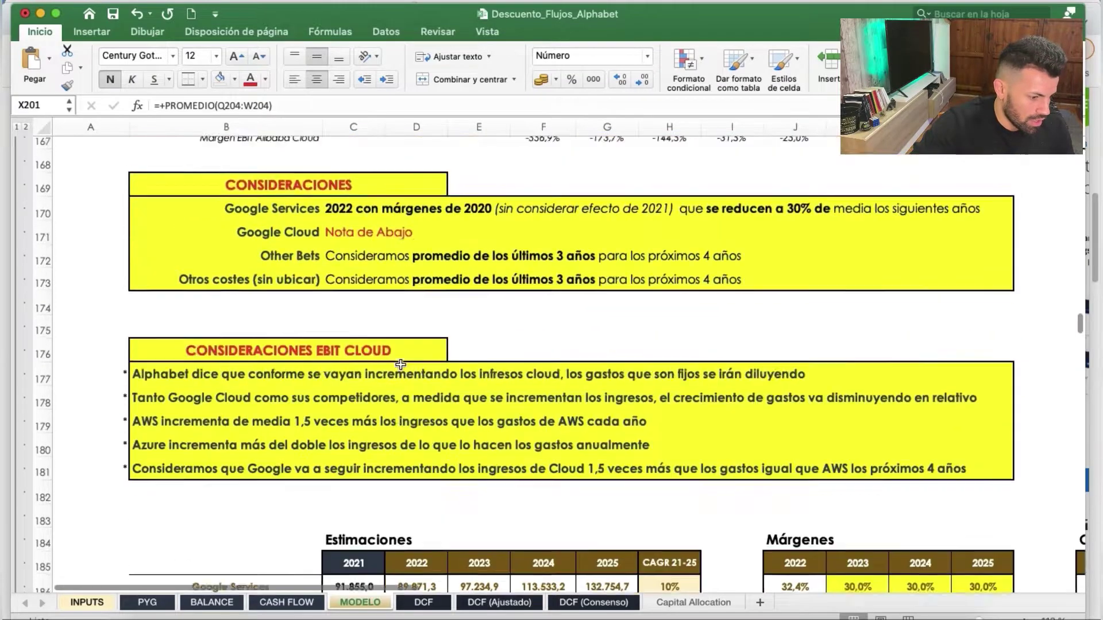
scroll(401, 365, "up", 14)
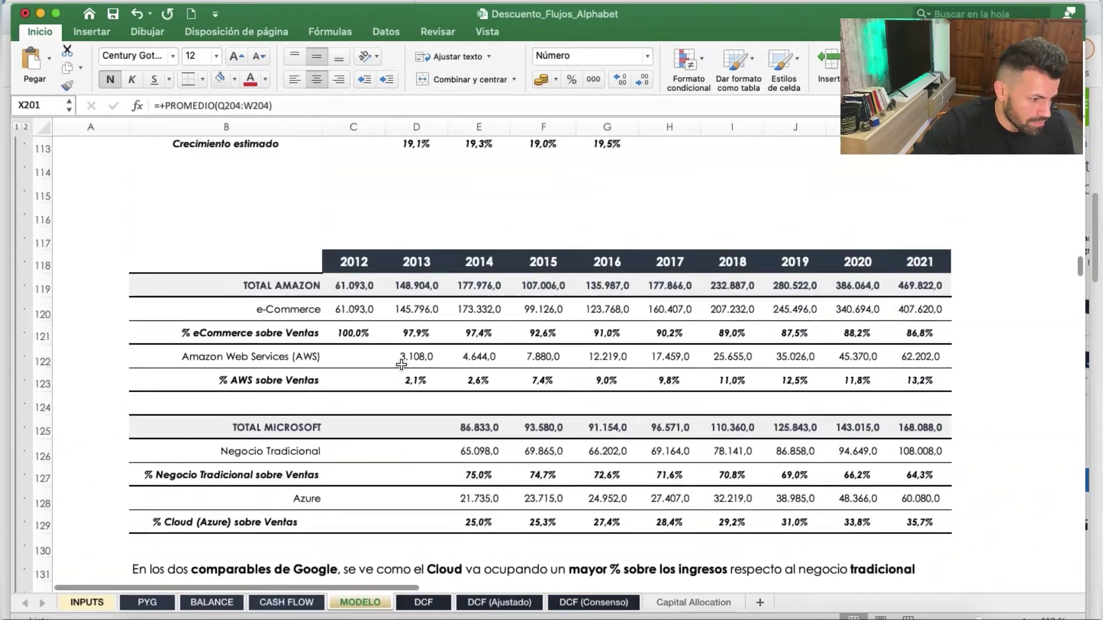
left_click_drag(423, 432, 610, 431)
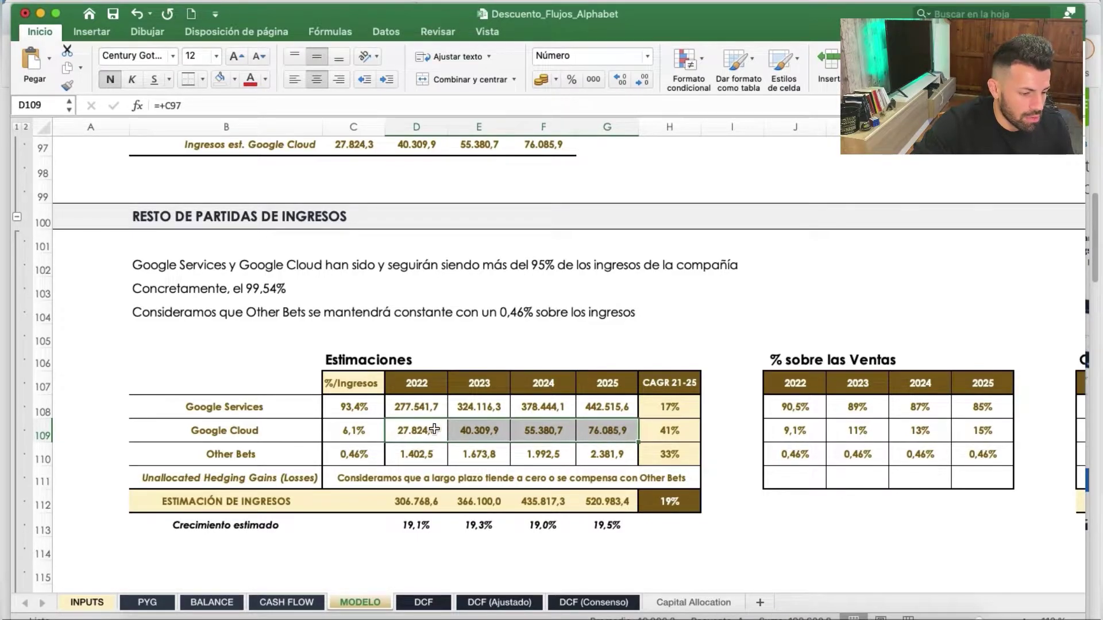
left_click(443, 428)
left_click_drag(449, 429, 610, 429)
- Return to the Google Cloud EBIT forecast table and check the source of the 2021 Ingresos Google Cloud in C221
scroll(425, 551, "down", 4)
scroll(425, 552, "down", 10)
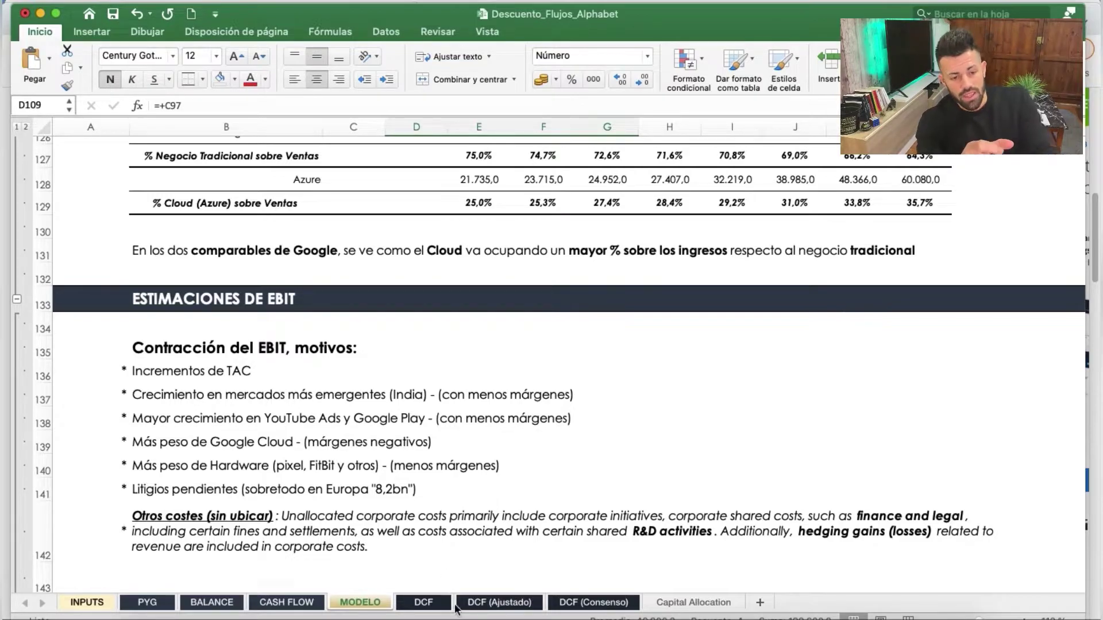
scroll(413, 482, "down", 15)
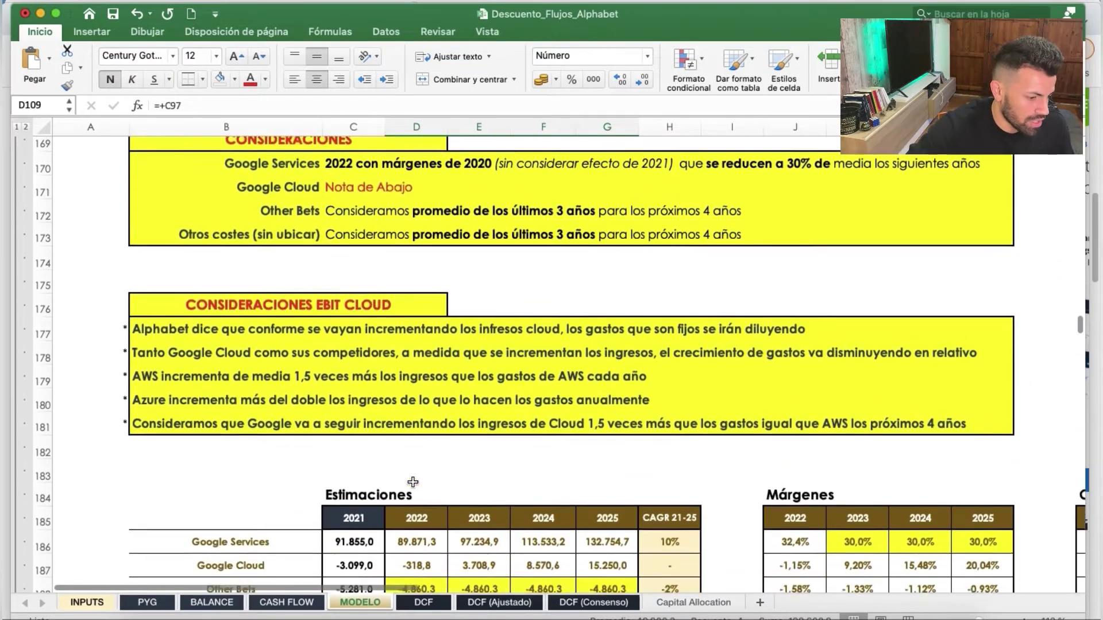
scroll(413, 482, "down", 15)
scroll(413, 481, "up", 3)
left_click(416, 462)
left_click(352, 462)
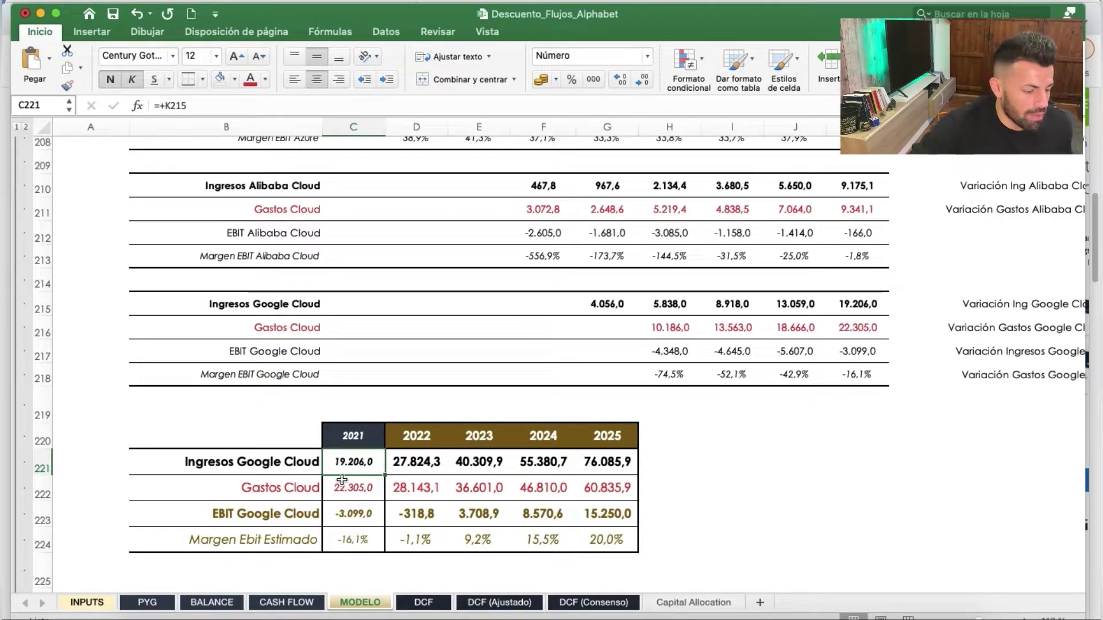
- Inspect the 2022 Ingresos Google Cloud, EBIT Google Cloud and Margen Ebit Estimado formulas in column D
left_click(405, 467)
left_click(429, 515)
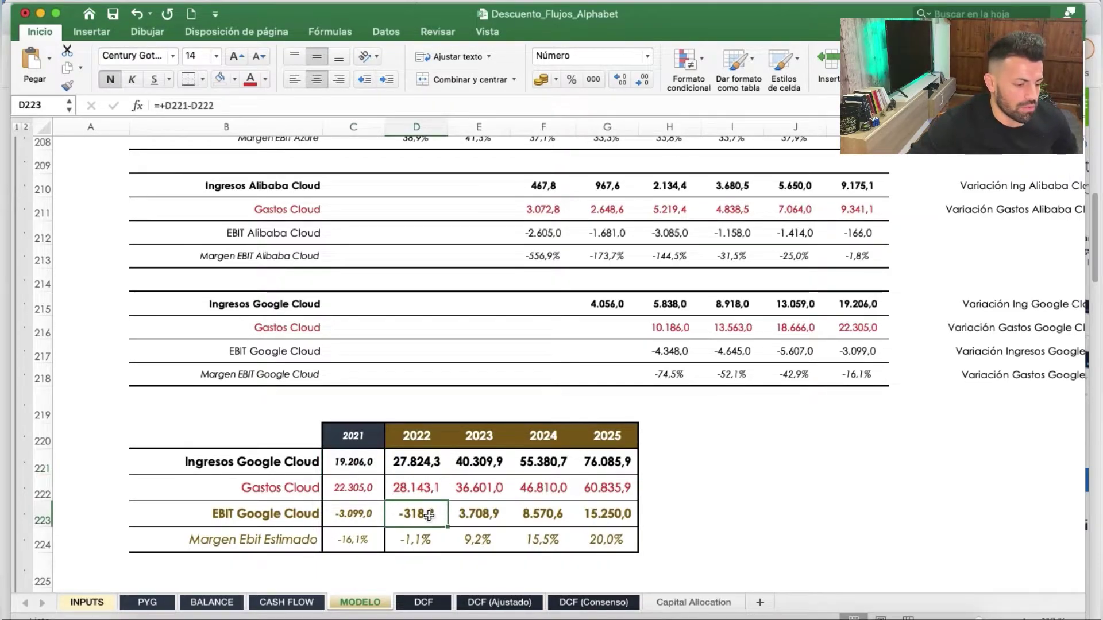
left_click(427, 545)
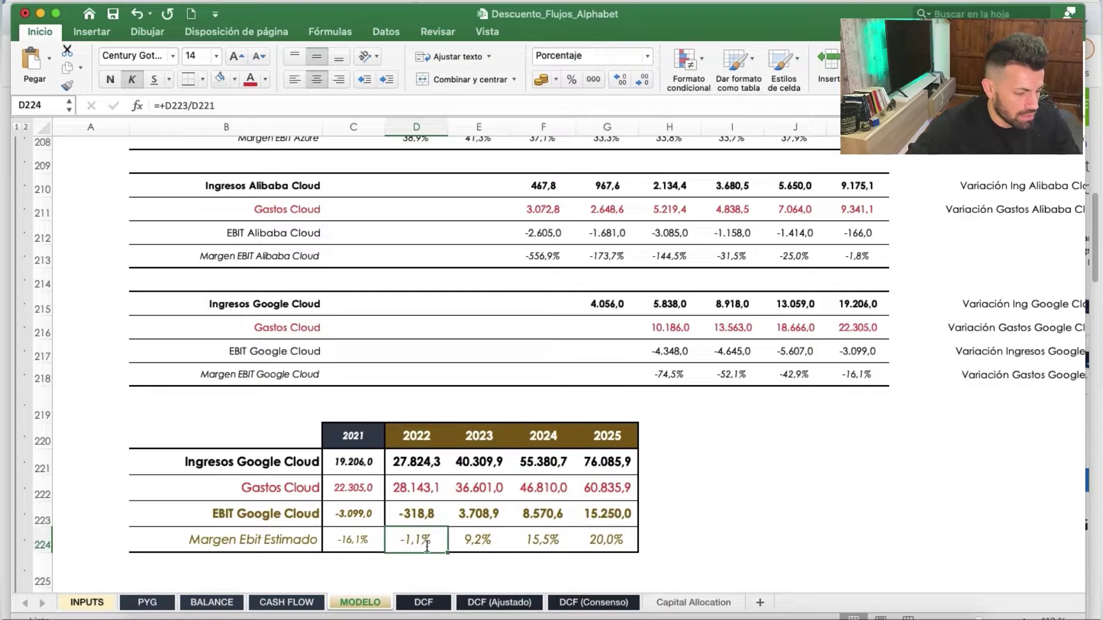
double_click(427, 545)
key("Tab")
key("Tab")
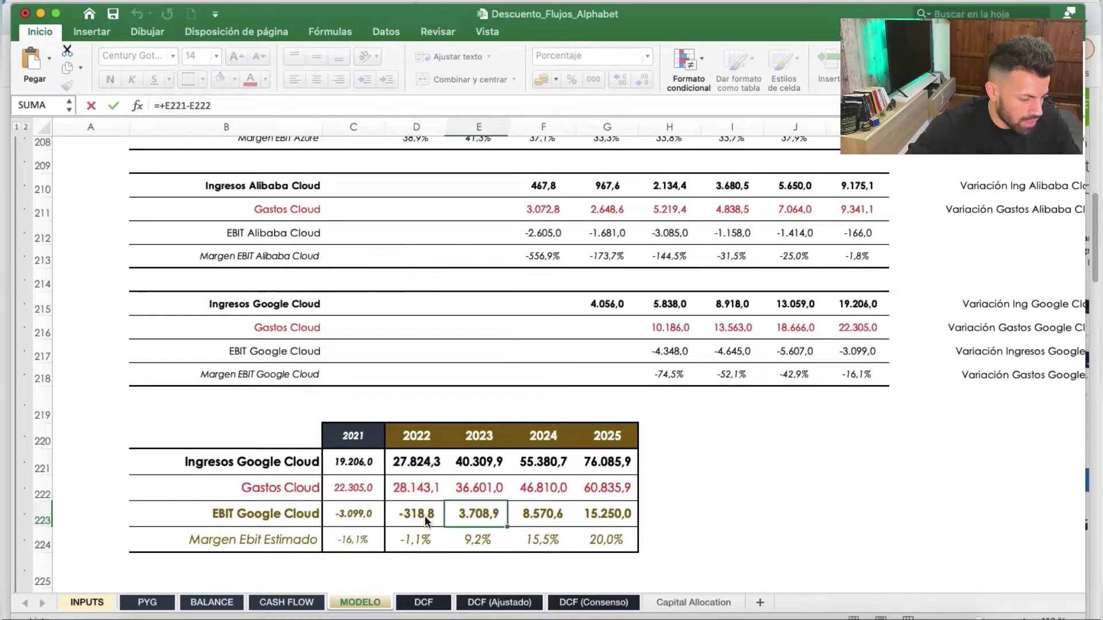
- View the Google Cloud variation rows, and compare the Ingresos Google Cloud formulas for 2021 and 2022 in row 221
scroll(660, 507, "right", 1)
scroll(672, 505, "right", 10)
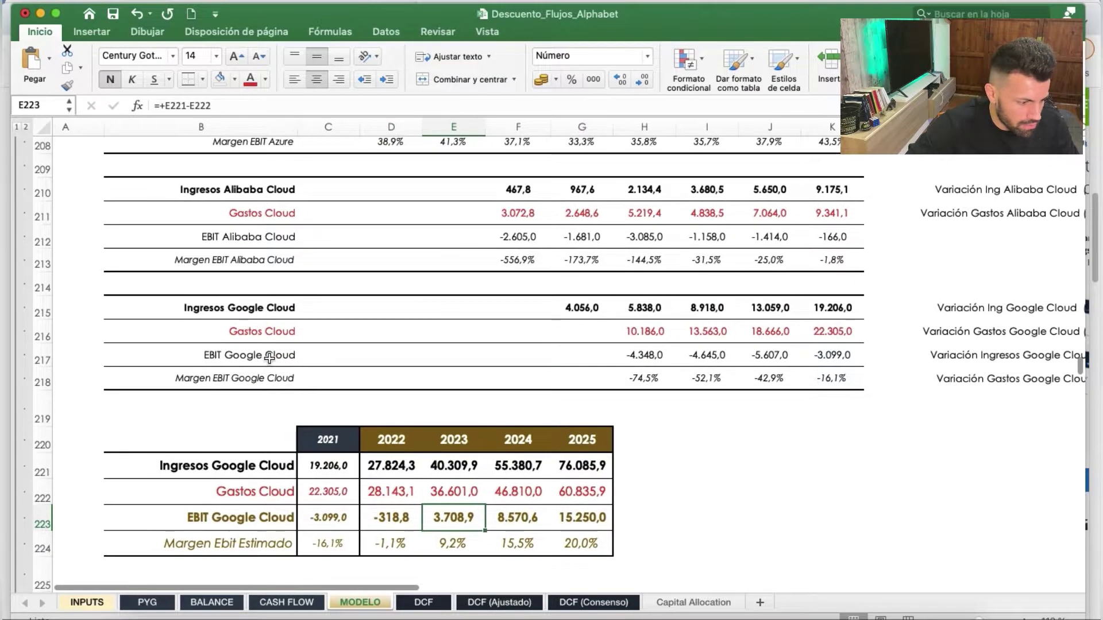
scroll(684, 362, "down", 2)
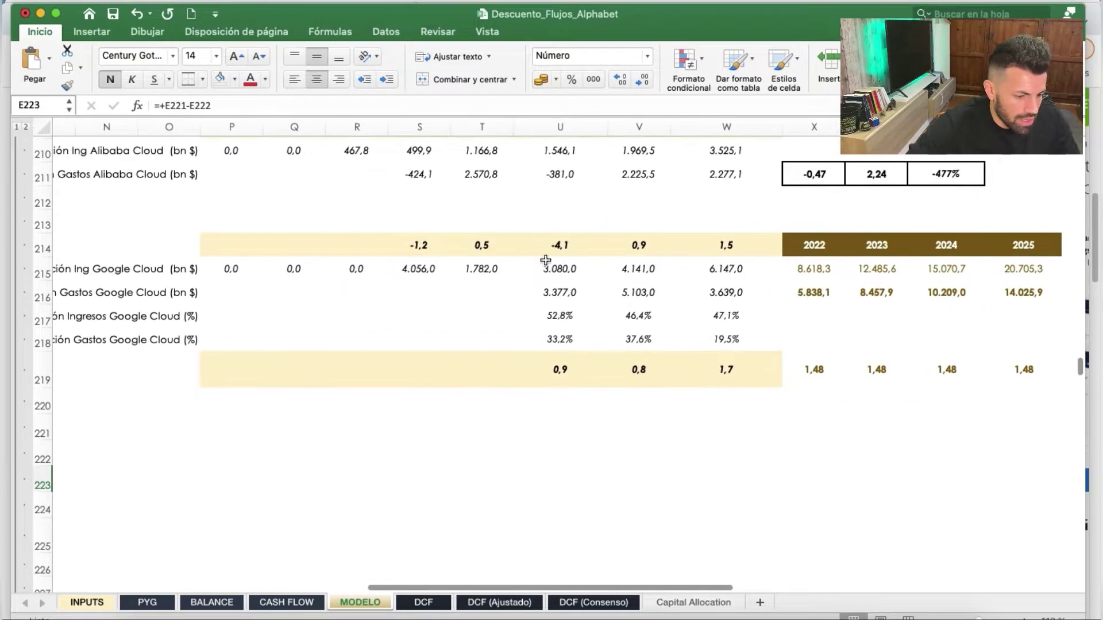
left_click(582, 263)
scroll(512, 322, "left", 10)
left_click(264, 409)
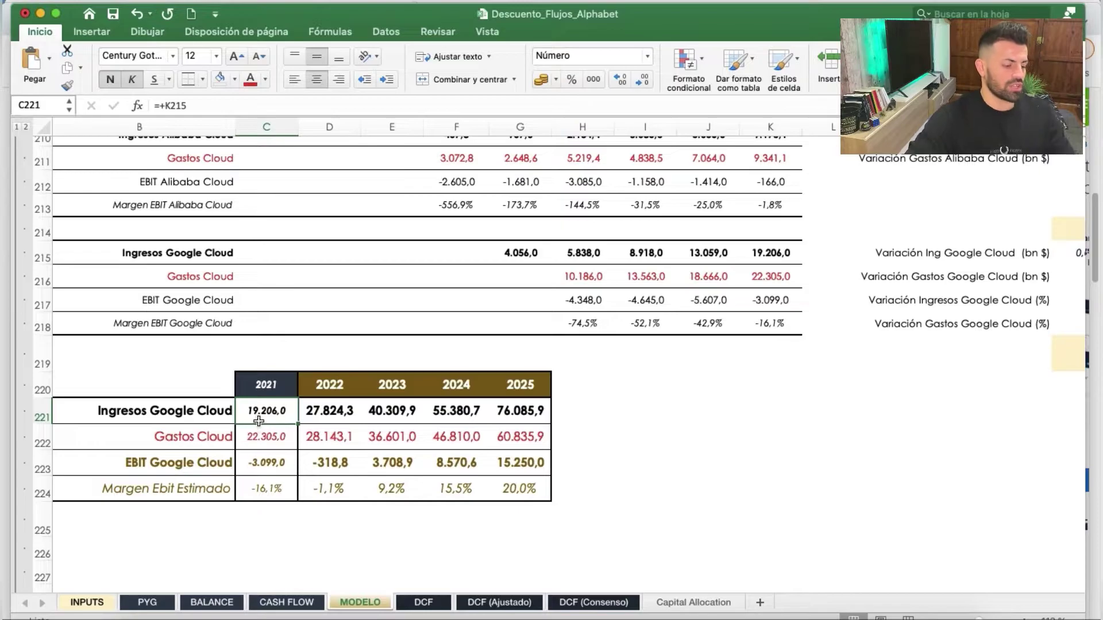
left_click(336, 417)
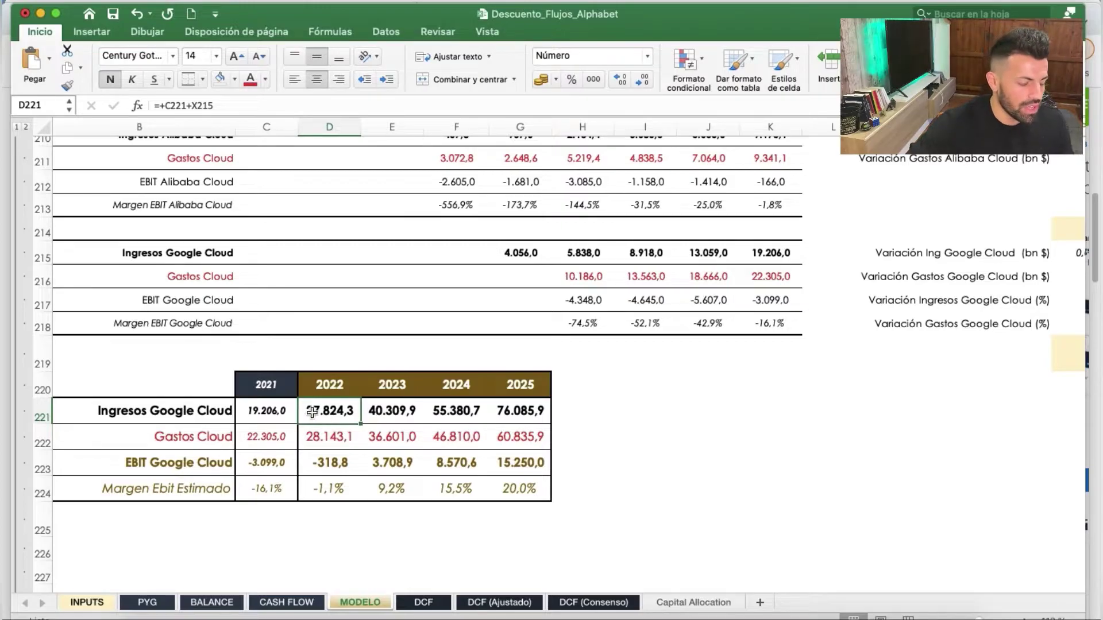
- Inspect the formula of the 2022 Google Cloud revenue variation in X215
scroll(812, 389, "right", 10)
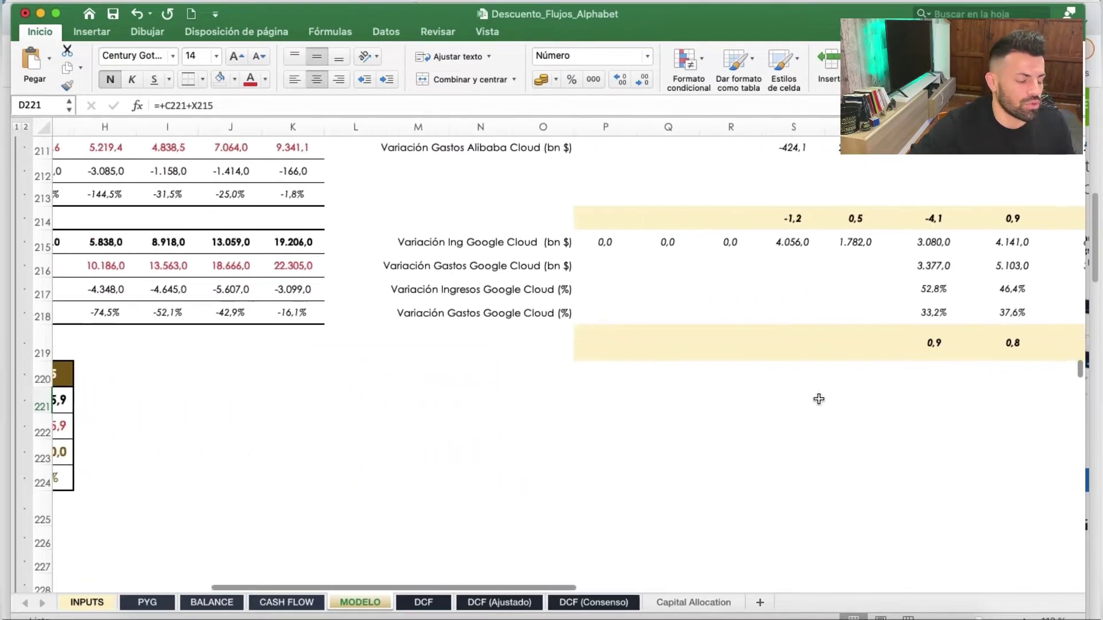
scroll(793, 309, "up", 1)
scroll(804, 313, "right", 5)
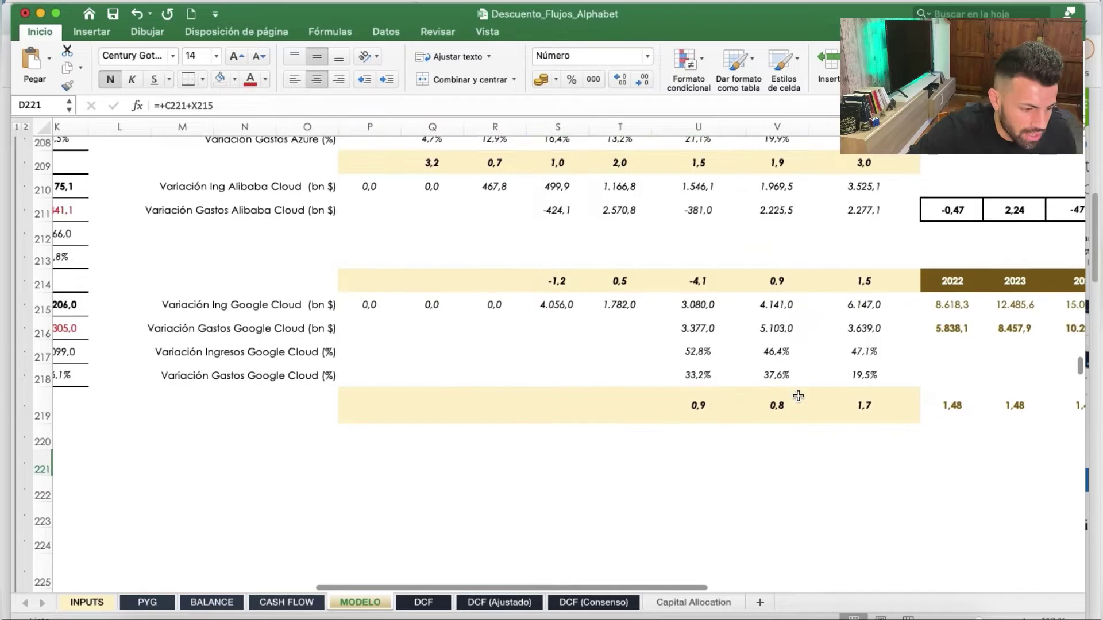
left_click(822, 321)
left_click(826, 302)
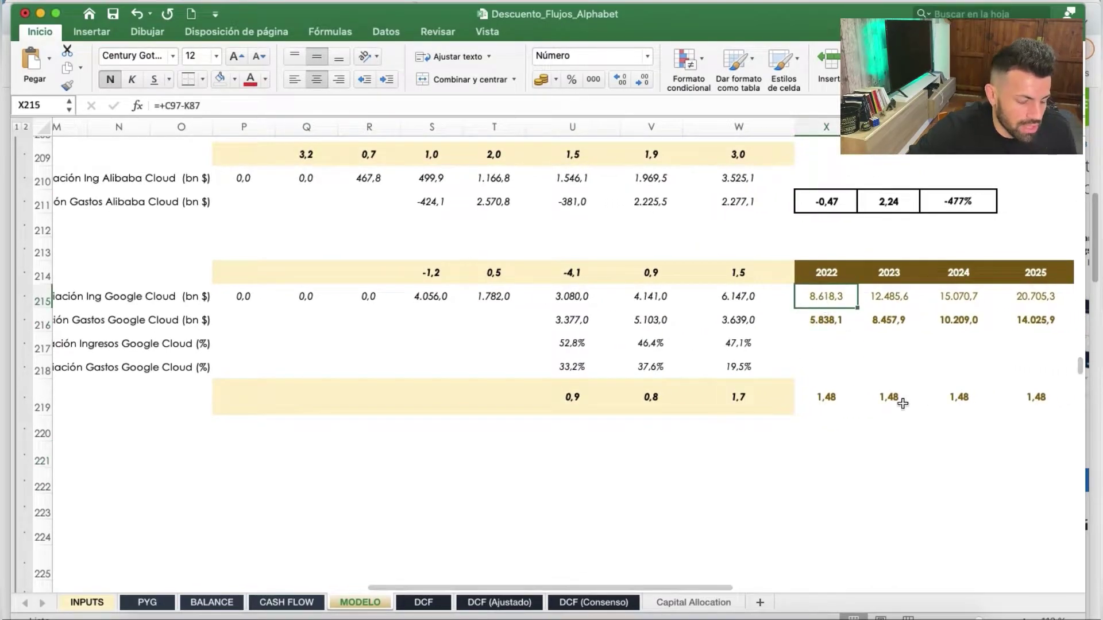
- Compare how the 2022 and 2023 Ingresos Google Cloud in D221 and E221 add the yearly revenue variation
scroll(817, 428, "left", 10)
scroll(818, 428, "down", 3)
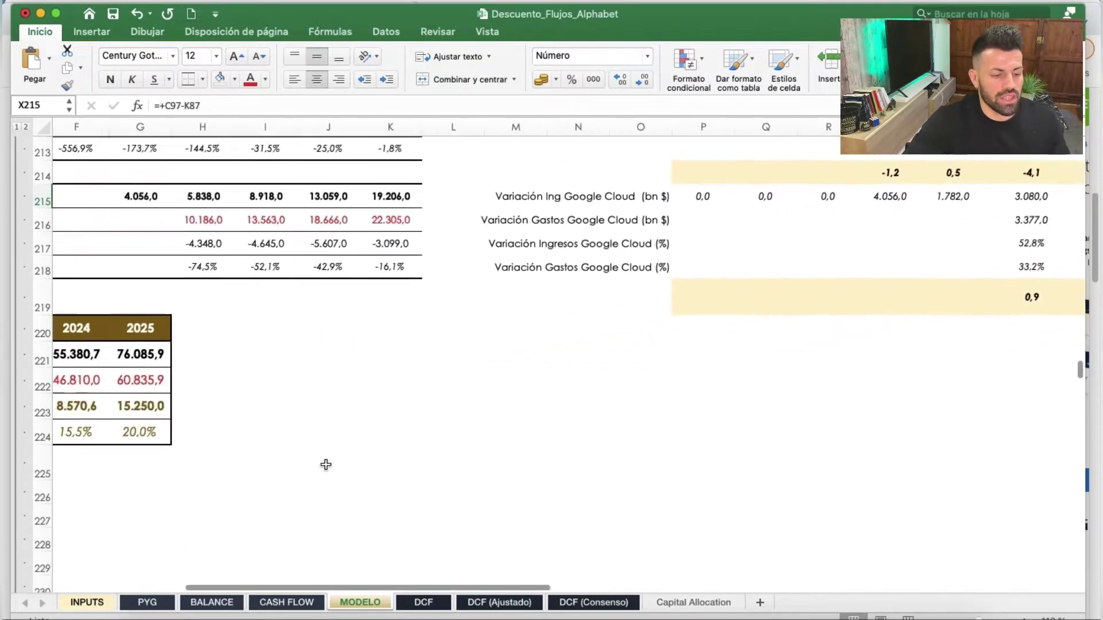
left_click(286, 276)
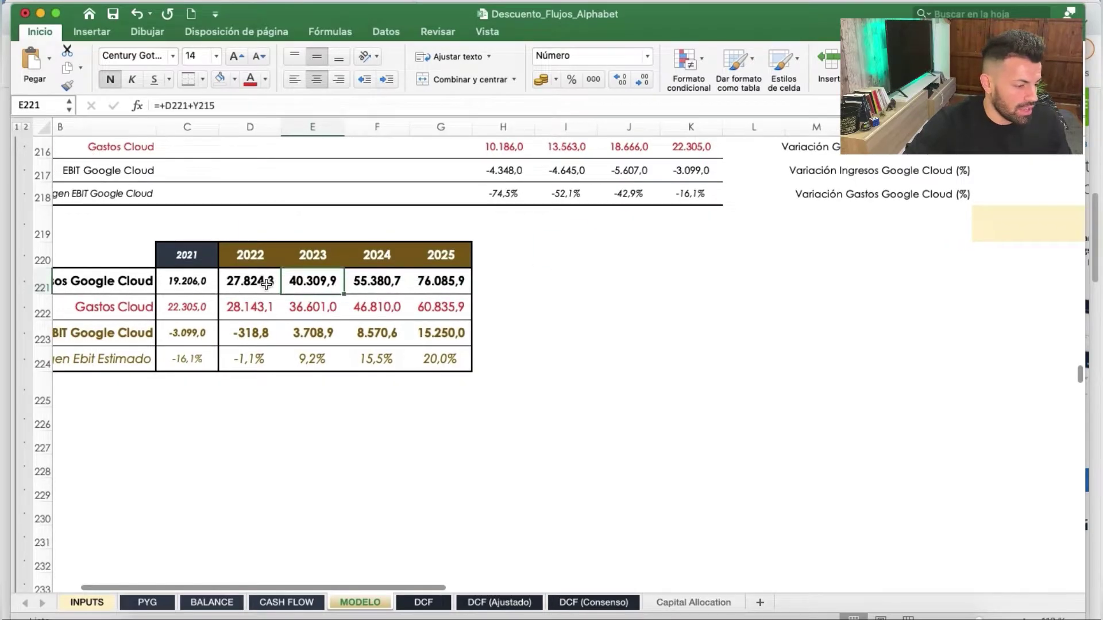
left_click(256, 282)
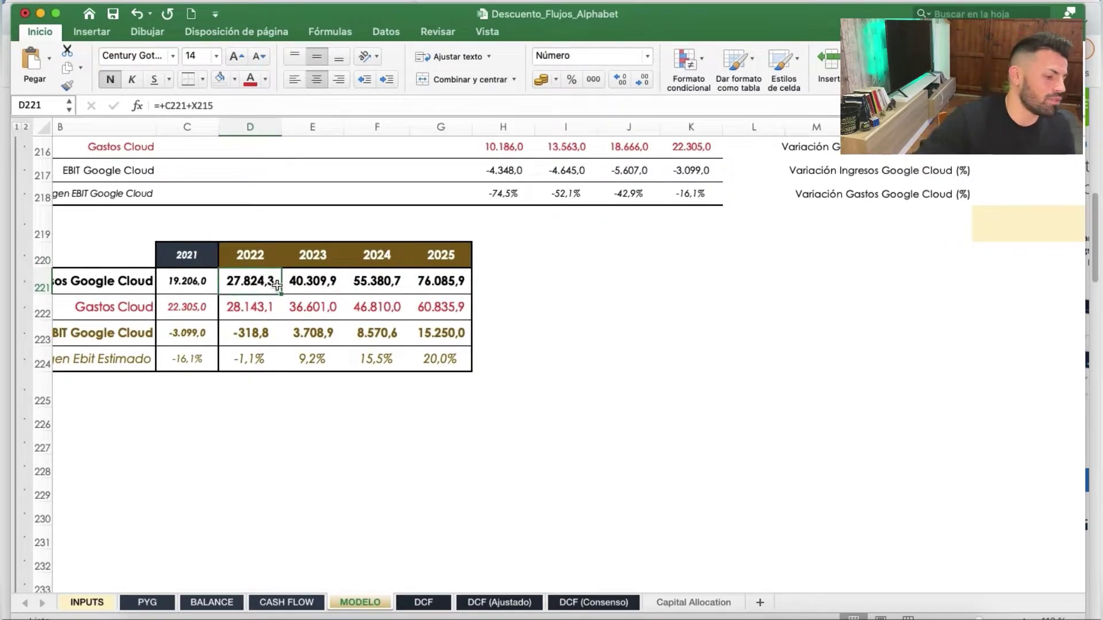
left_click(319, 282)
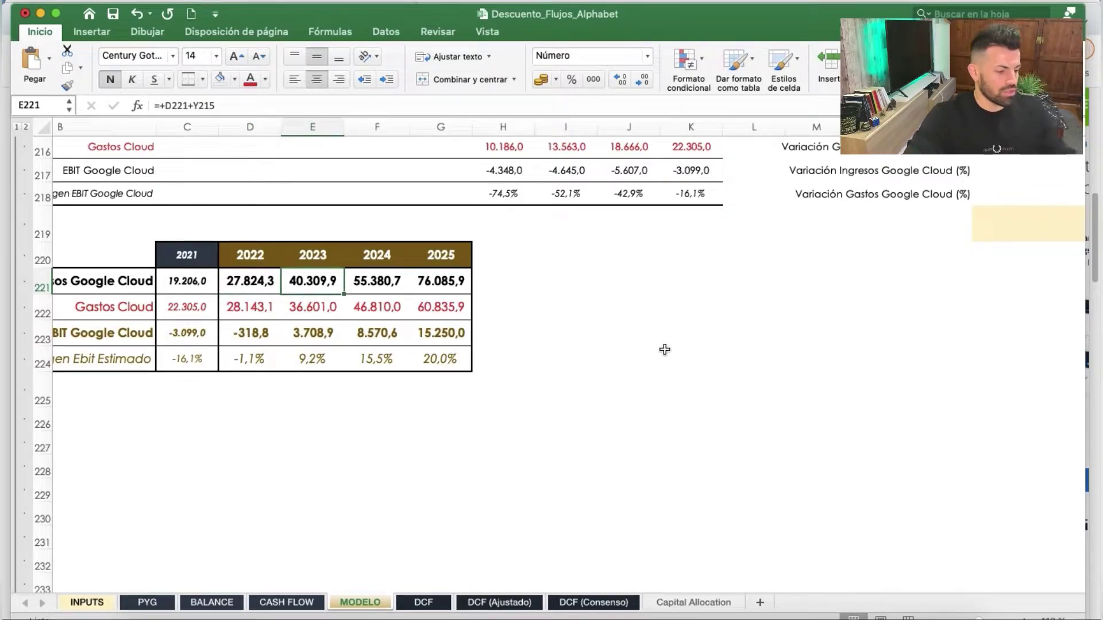
- Inspect the Google Cloud revenue variation formulas for 2023, 2024 and 2022 in row 215
scroll(664, 349, "right", 10)
scroll(707, 348, "up", 5)
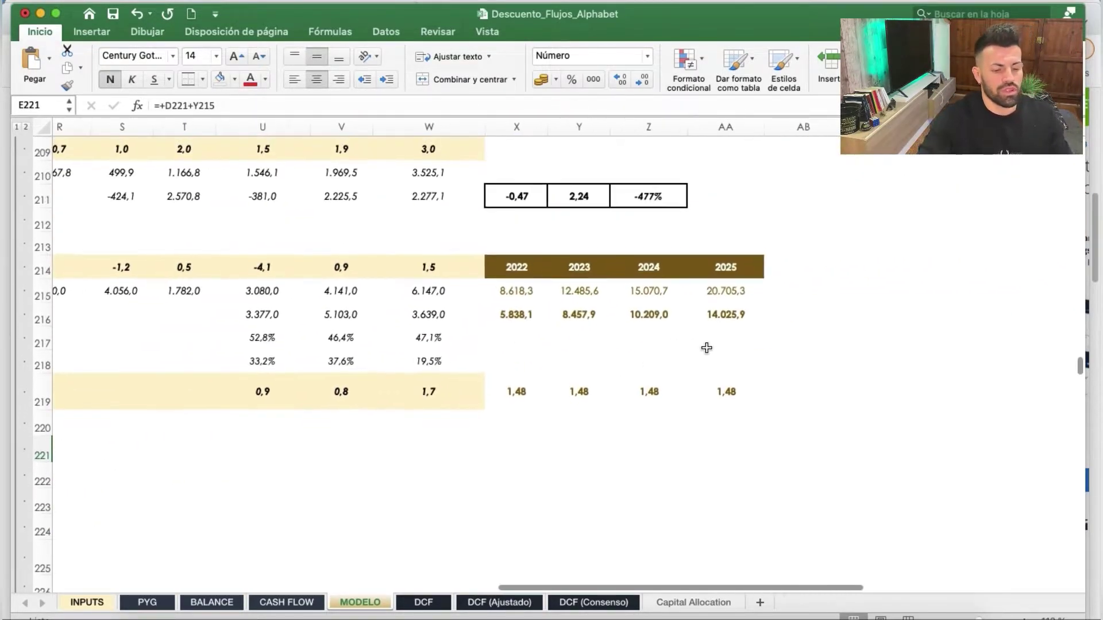
left_click(579, 290)
left_click(660, 294)
scroll(511, 321, "left", 8)
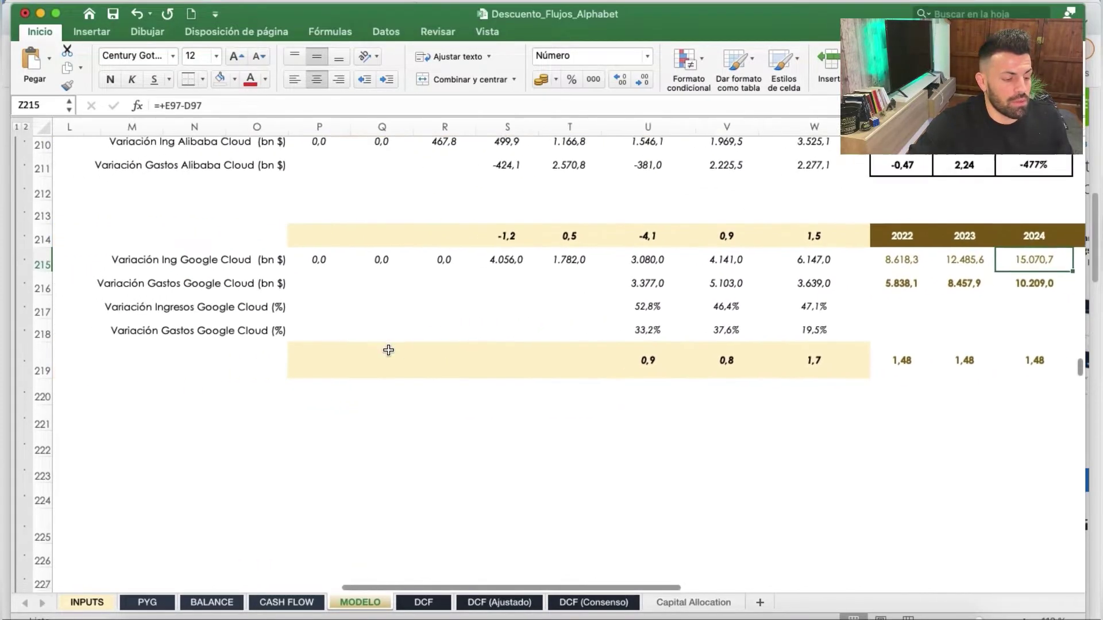
scroll(642, 312, "right", 3)
scroll(642, 312, "right", 3)
left_click(772, 267)
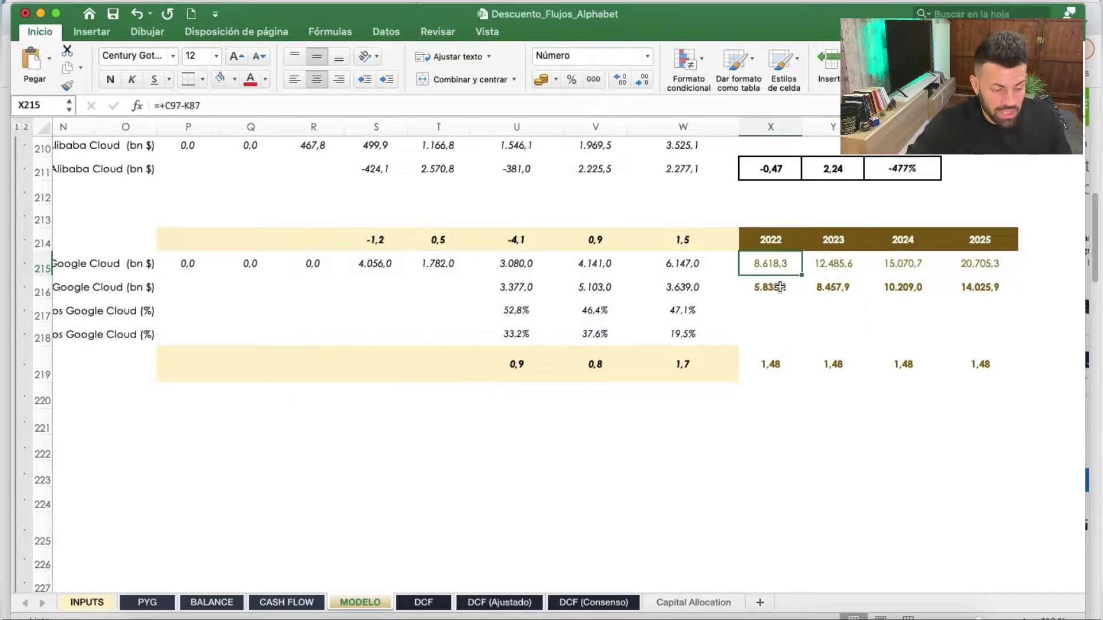
- Trace the 2022 Google Cloud ratio in X219 back to the AWS average in X201, and check the AWS revenue variation in Q200
left_click(769, 372)
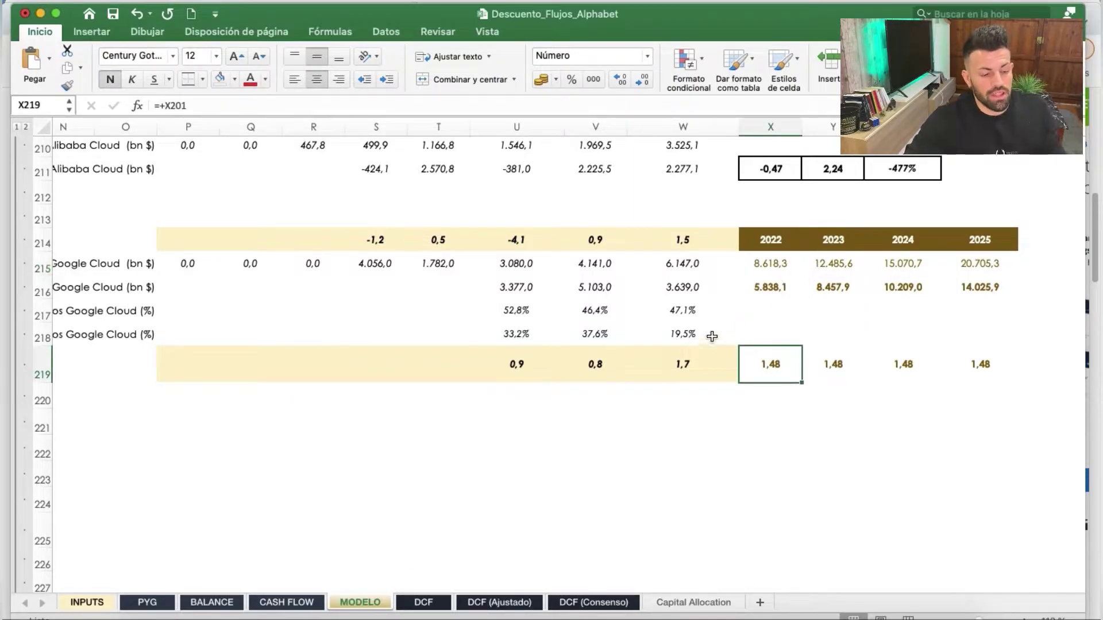
scroll(779, 277, "up", 5)
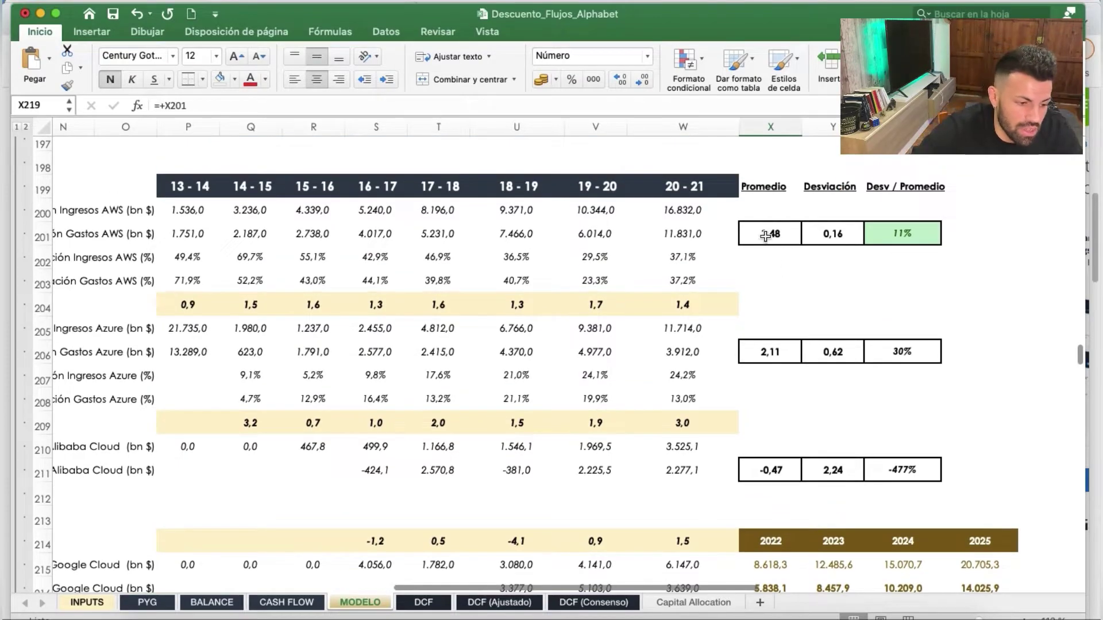
left_click(765, 236)
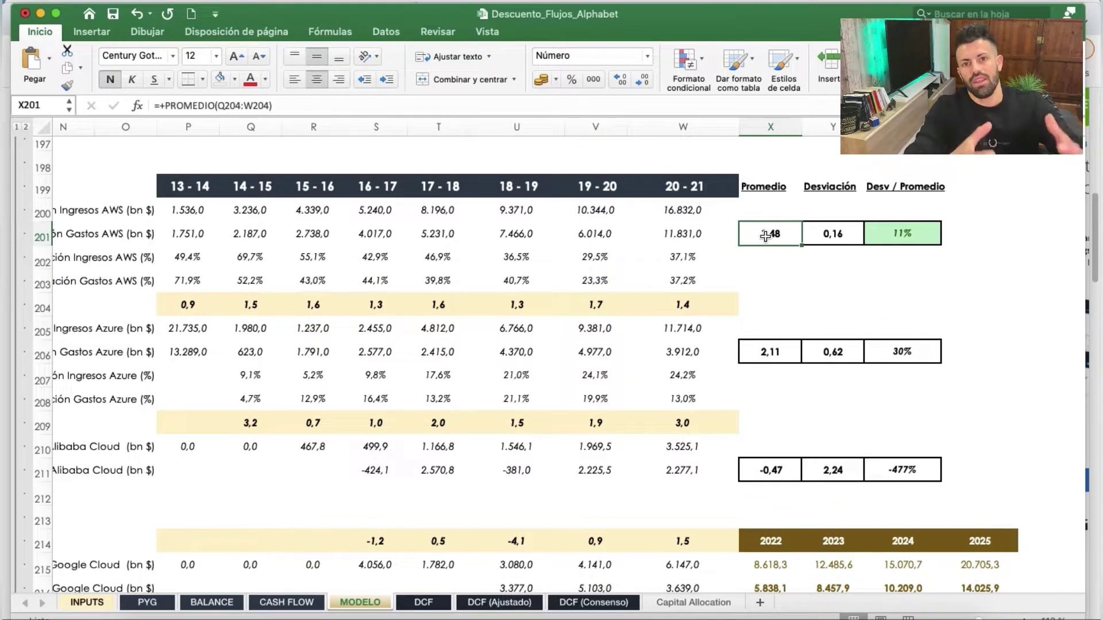
left_click(242, 212)
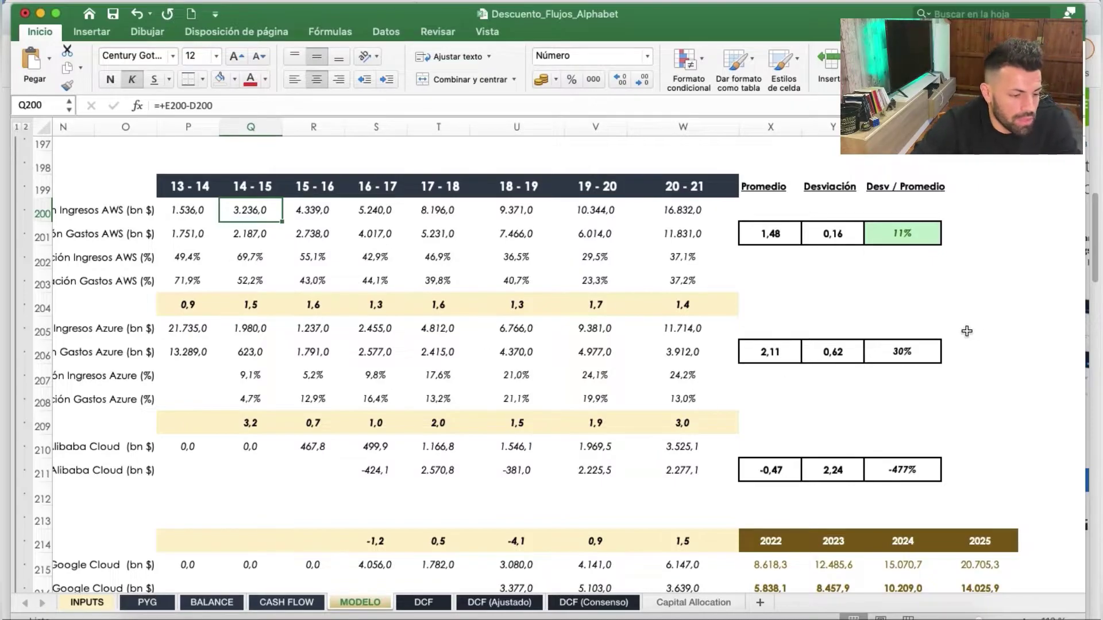
scroll(947, 331, "down", 5)
scroll(849, 400, "up", 8)
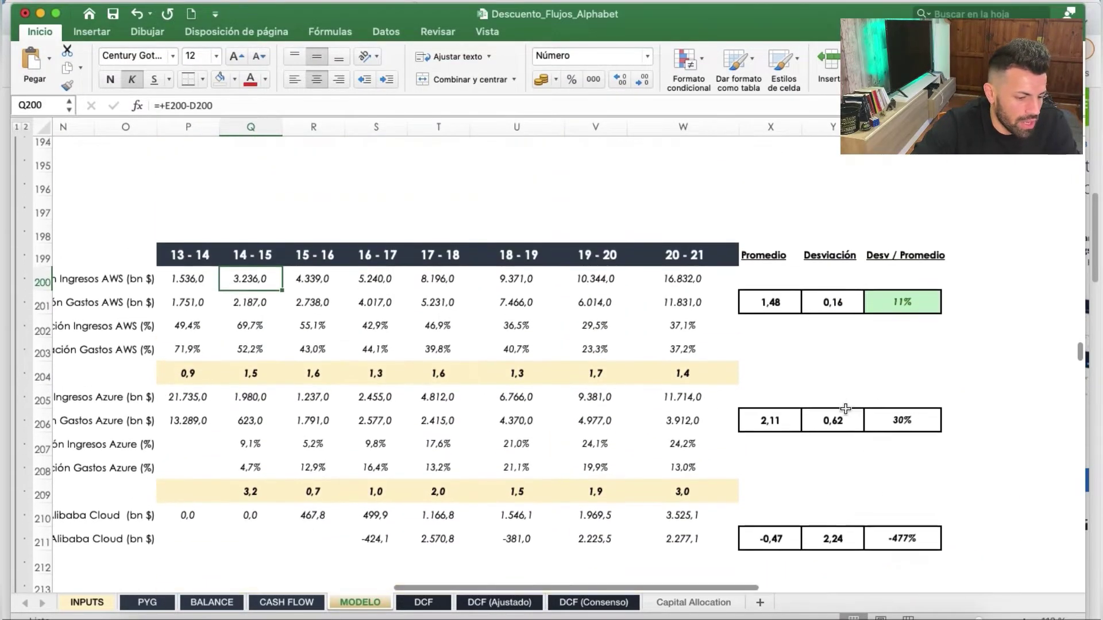
scroll(848, 400, "down", 3)
- Compare the formulas of the 2022 Google Cloud revenue variation in X215 and cost variation in X216
left_click(786, 503)
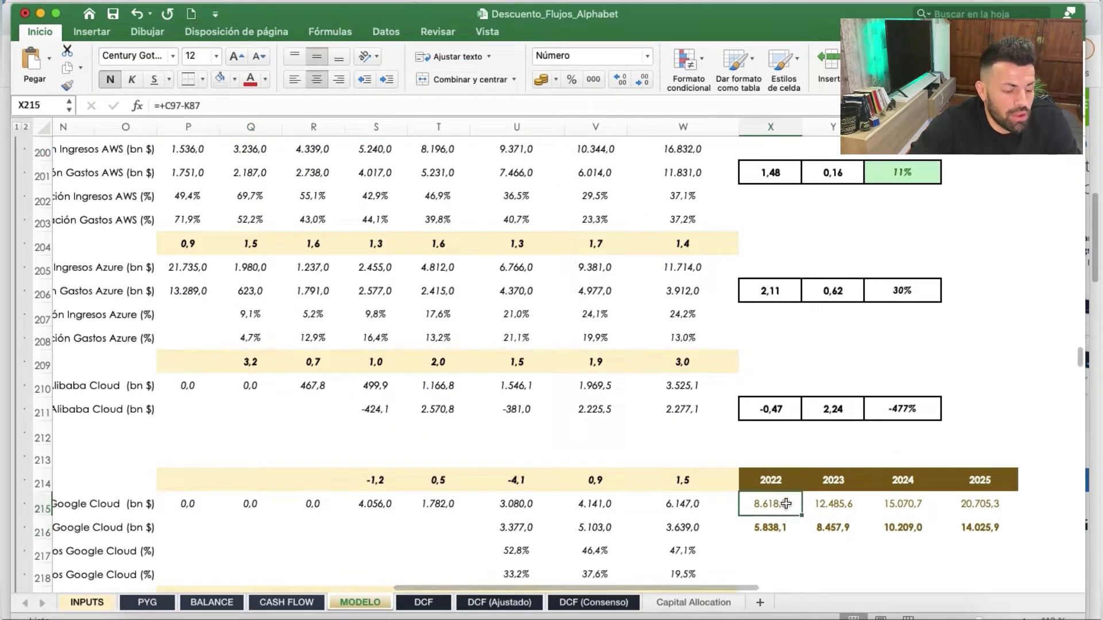
scroll(870, 292, "up", 3)
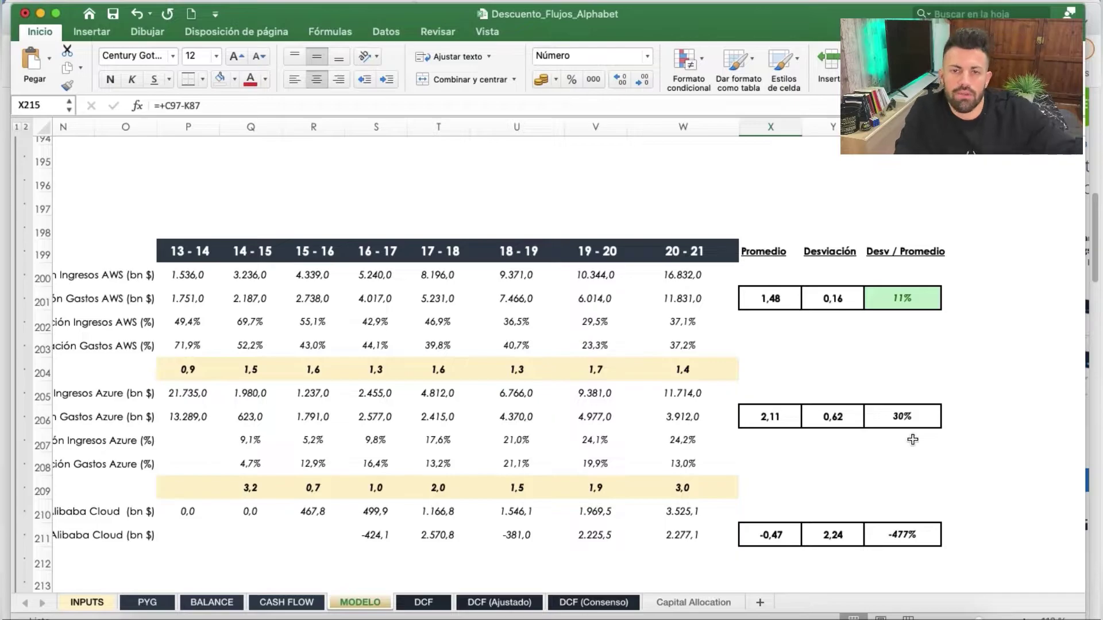
scroll(932, 428, "down", 5)
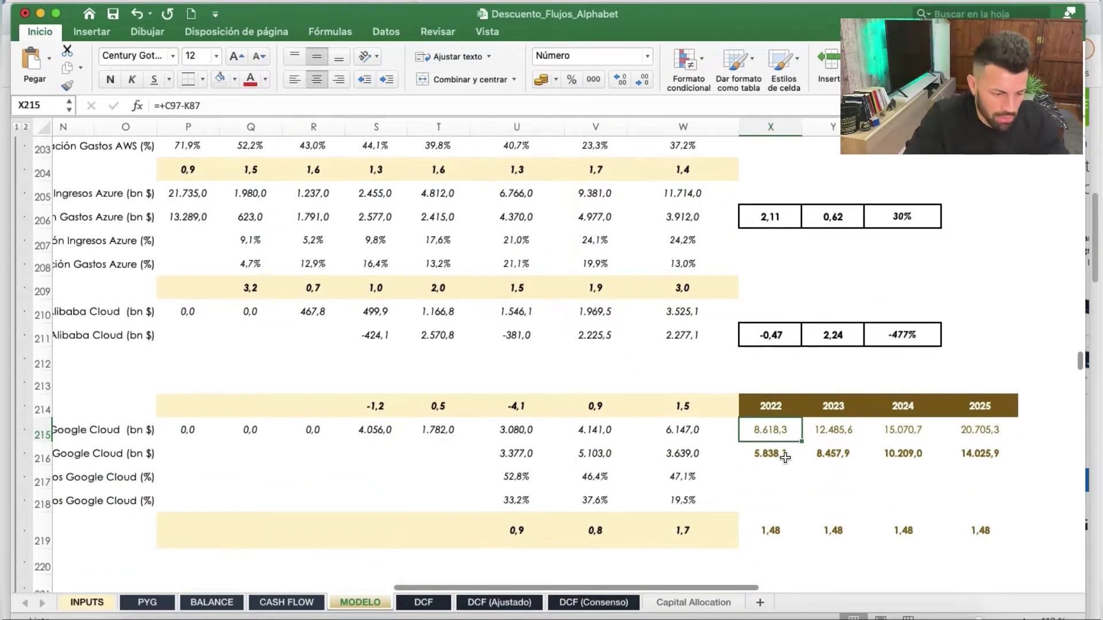
left_click(787, 460)
left_click(776, 432)
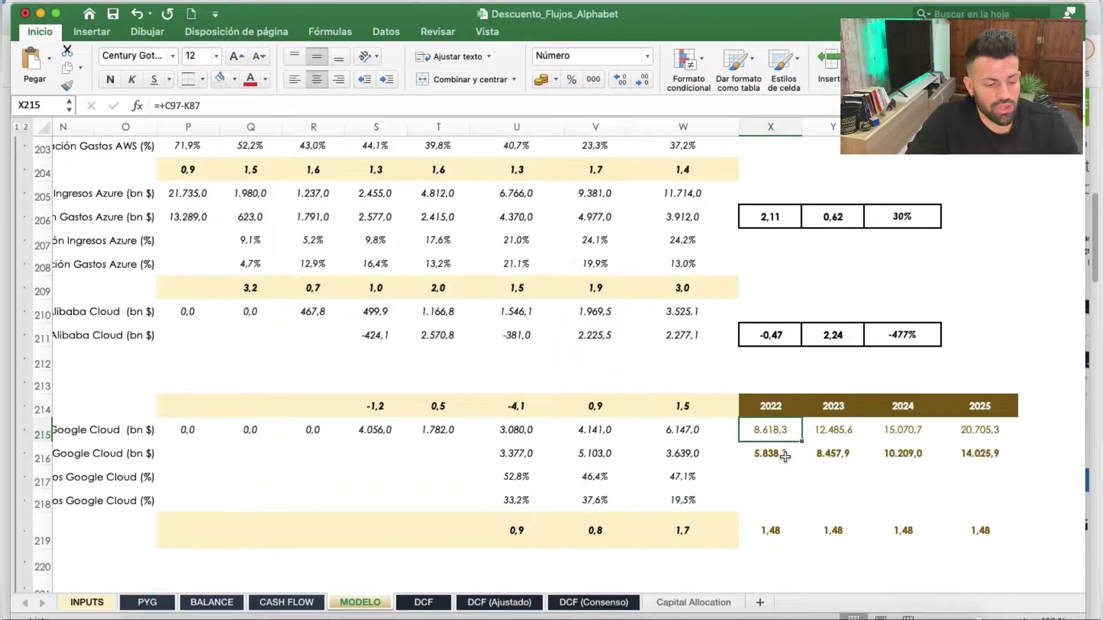
left_click(784, 455)
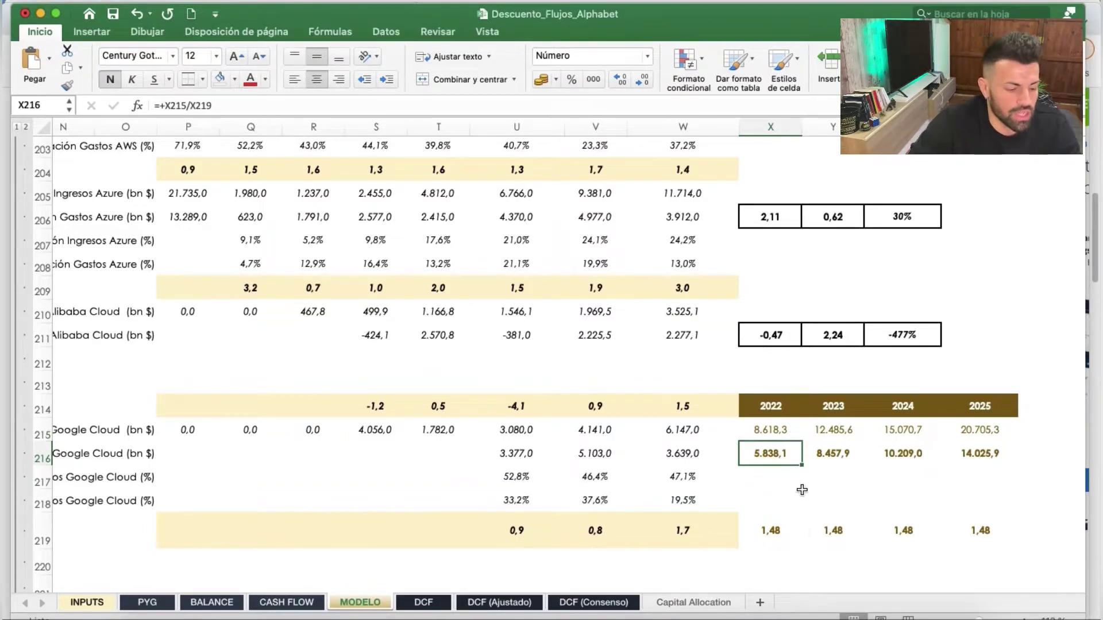
- Inspect how the 2022 cost variation in X216 divides the revenue variation in X215 by the ratio in X219
left_click(778, 432)
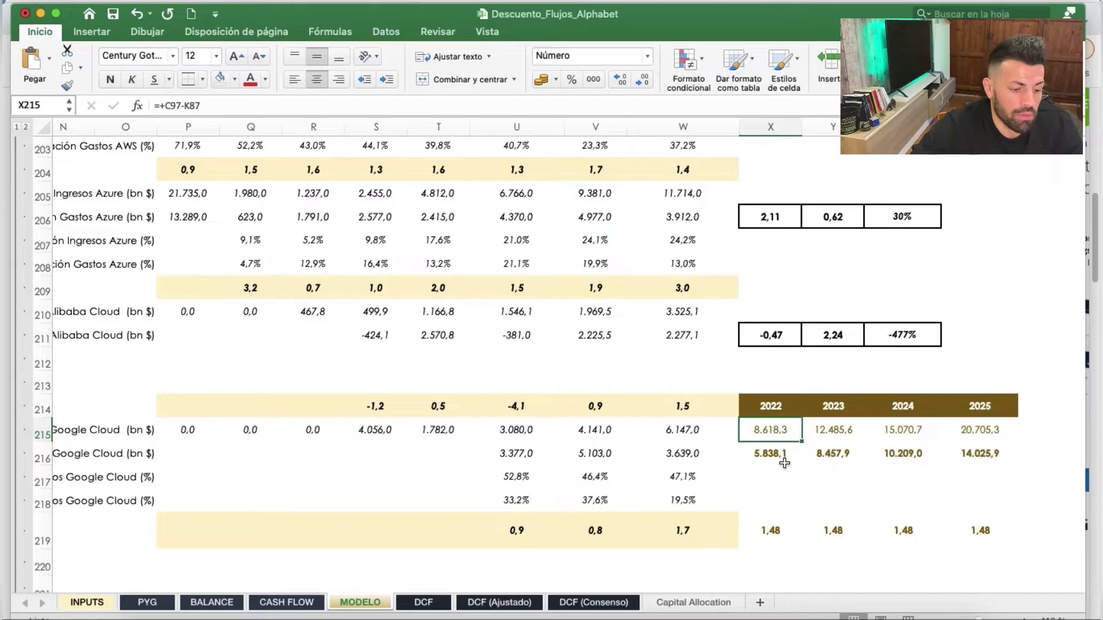
left_click(784, 527)
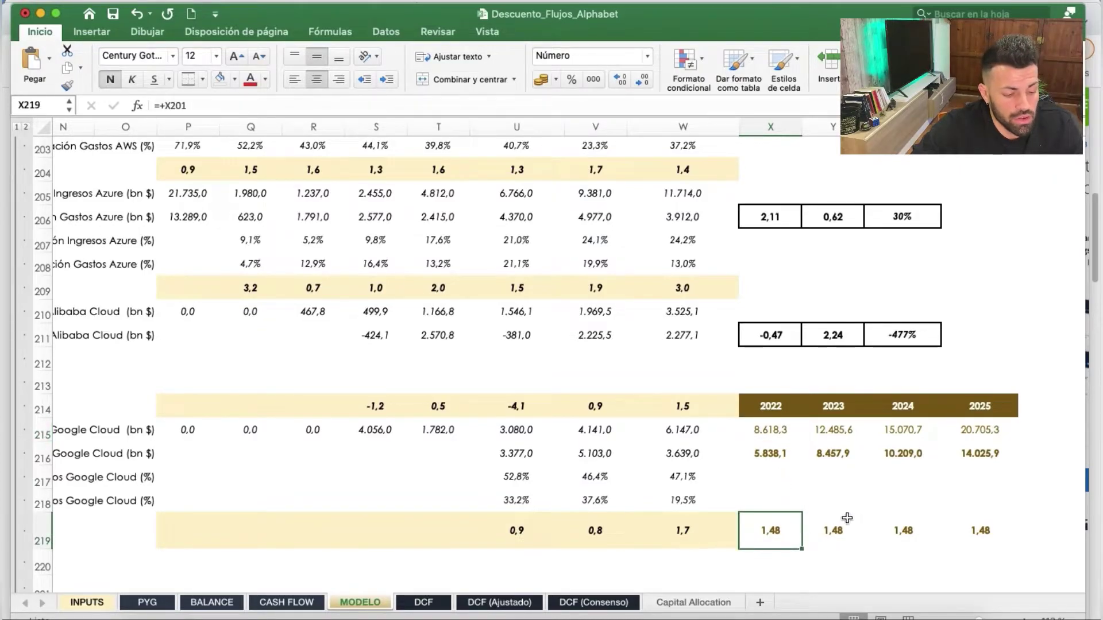
double_click(773, 454)
key("Return")
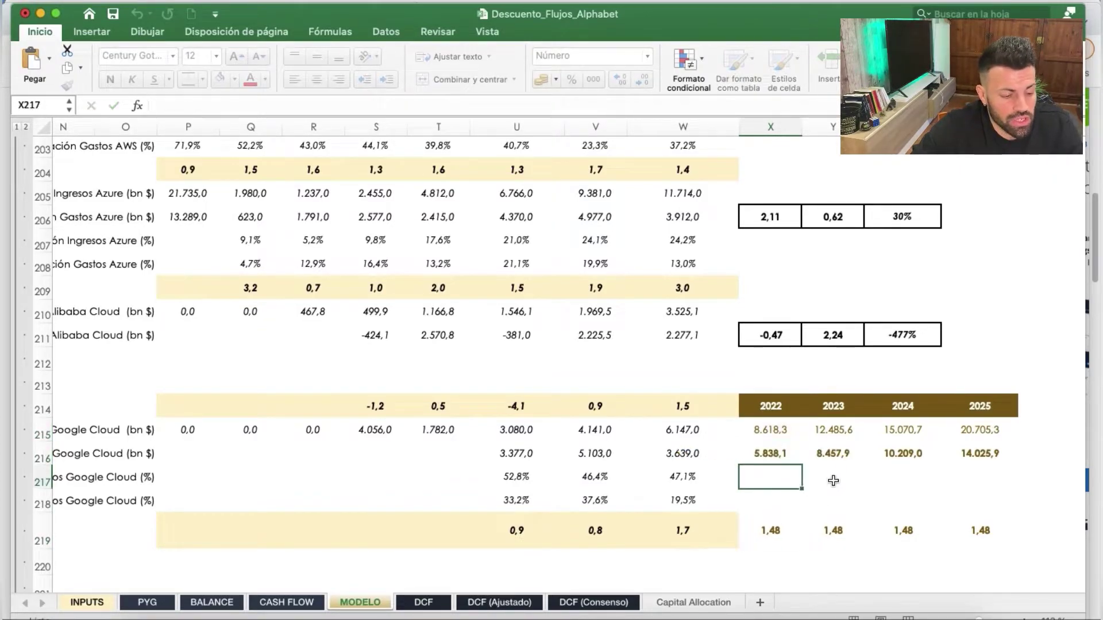
left_click(757, 430)
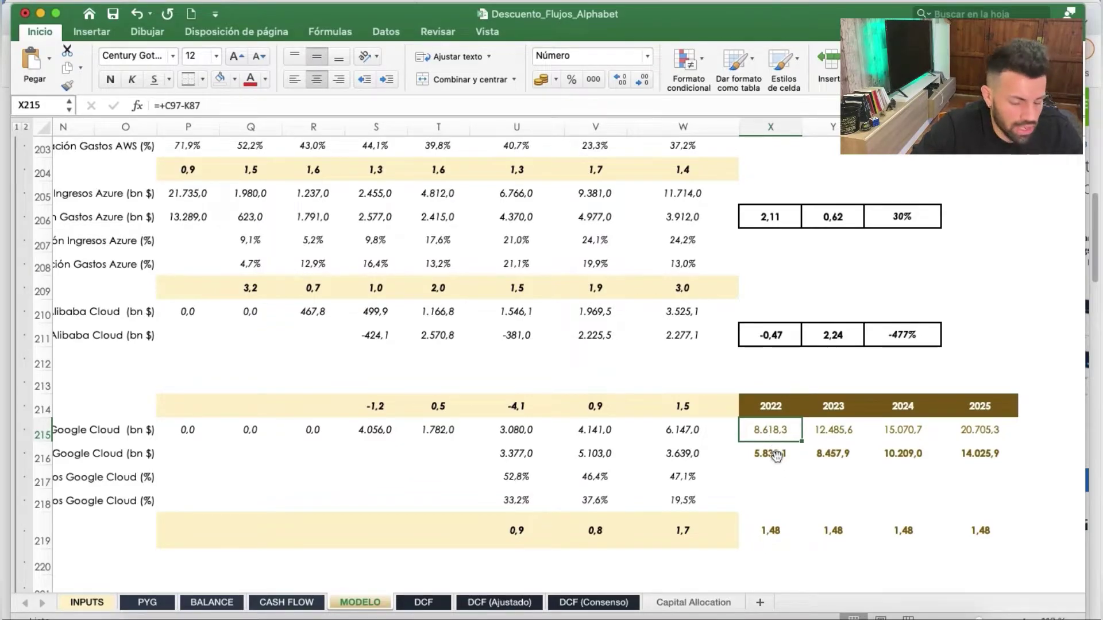
left_click(774, 459)
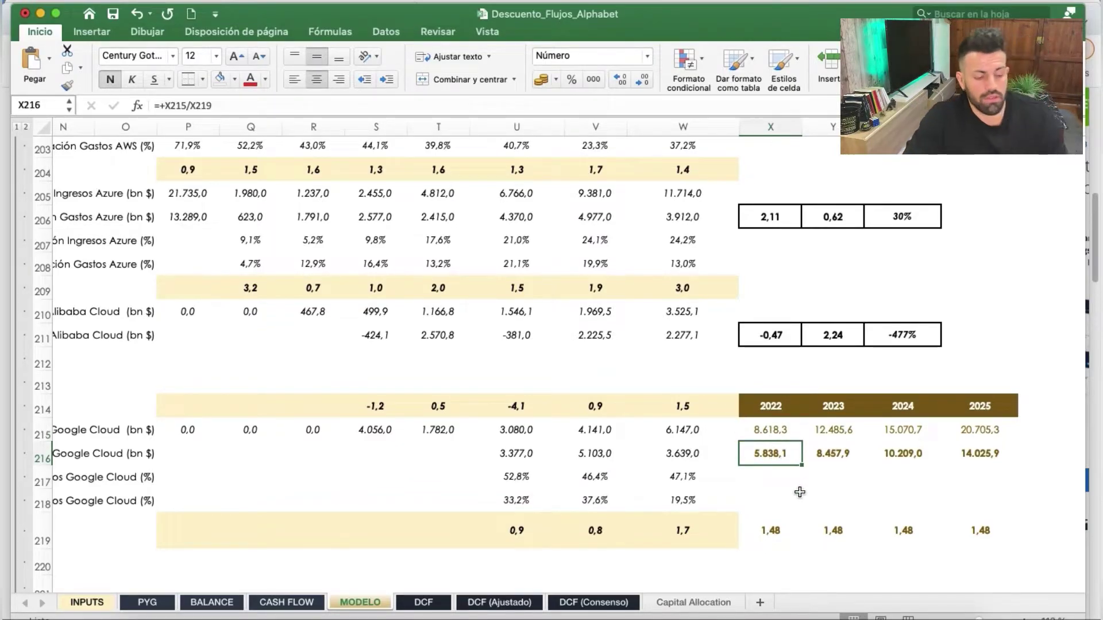
- Inspect the 20-21 Google Cloud ratio in W219 together with its revenue and cost variations in W215 and W216
left_click(689, 537)
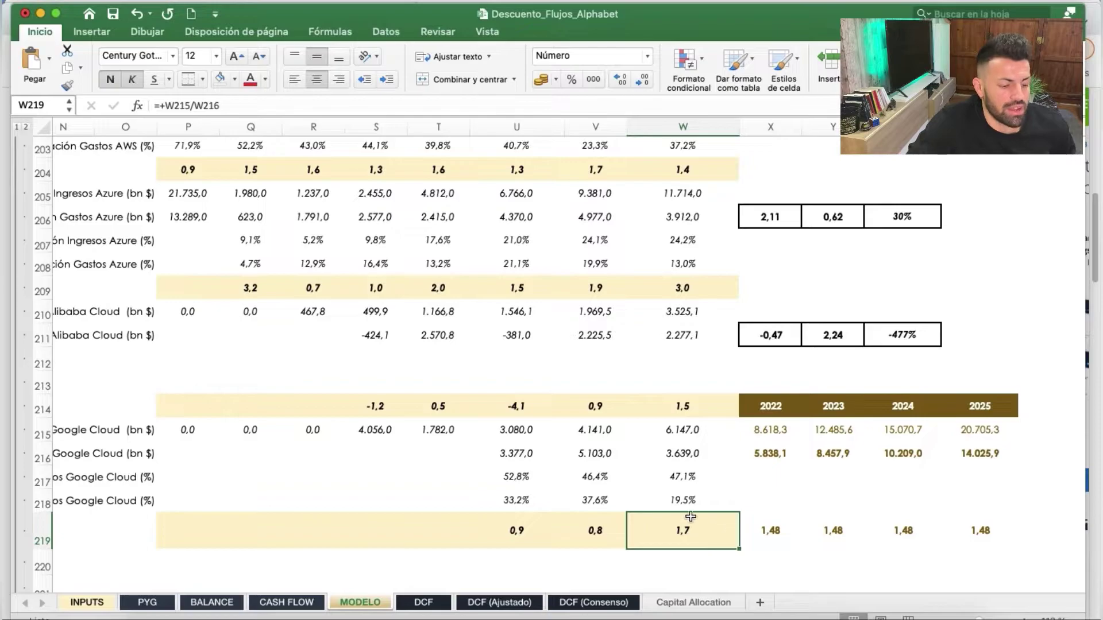
left_click(666, 430)
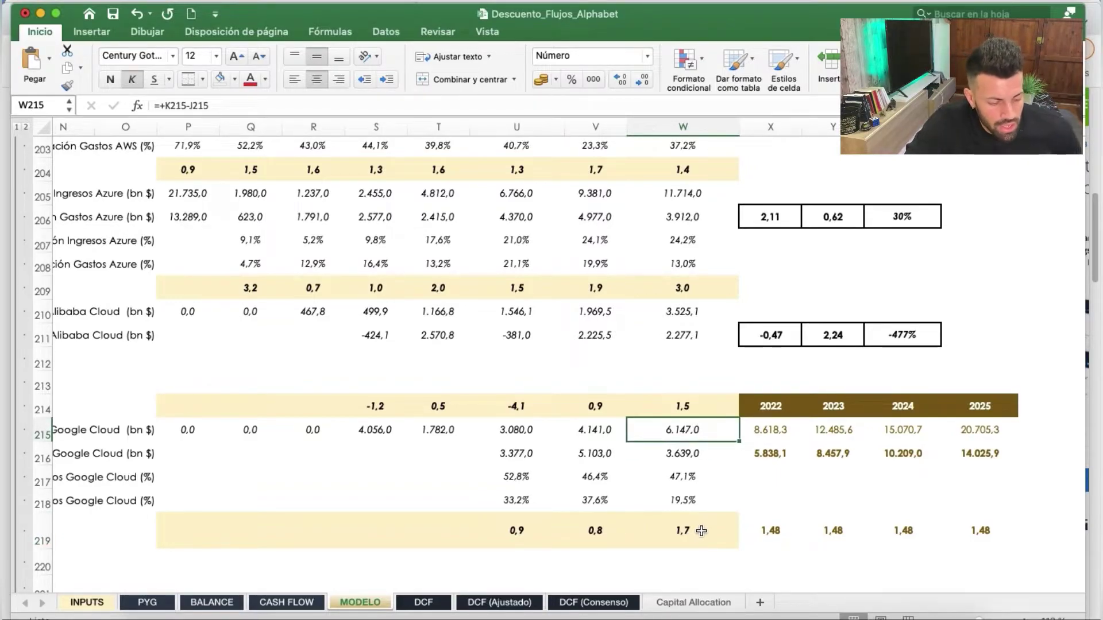
left_click(661, 456)
left_click(646, 529)
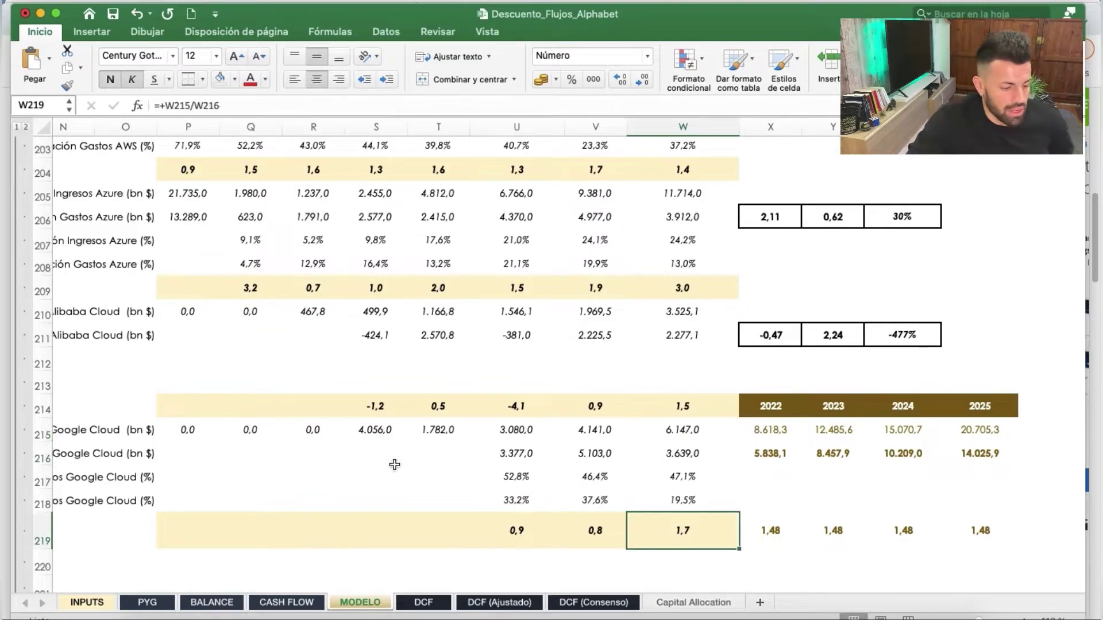
- Compare the 2022–2025 Google Cloud ratios in row 219 with the AWS average formula in X201
left_click_drag(761, 526, 977, 518)
scroll(796, 367, "up", 5)
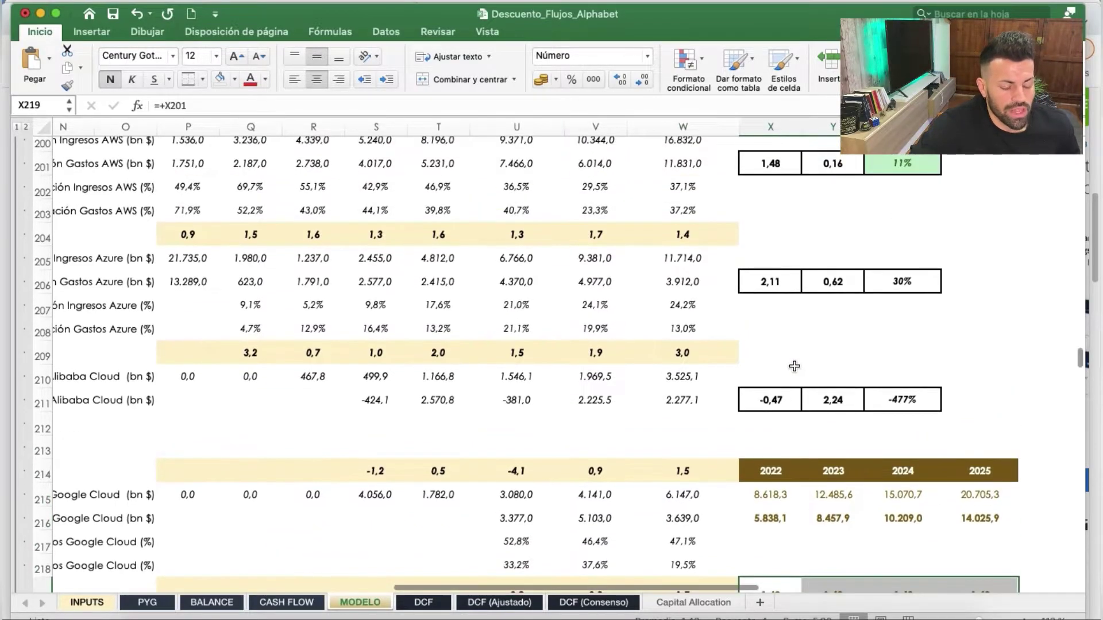
left_click(772, 233)
scroll(866, 446, "down", 6)
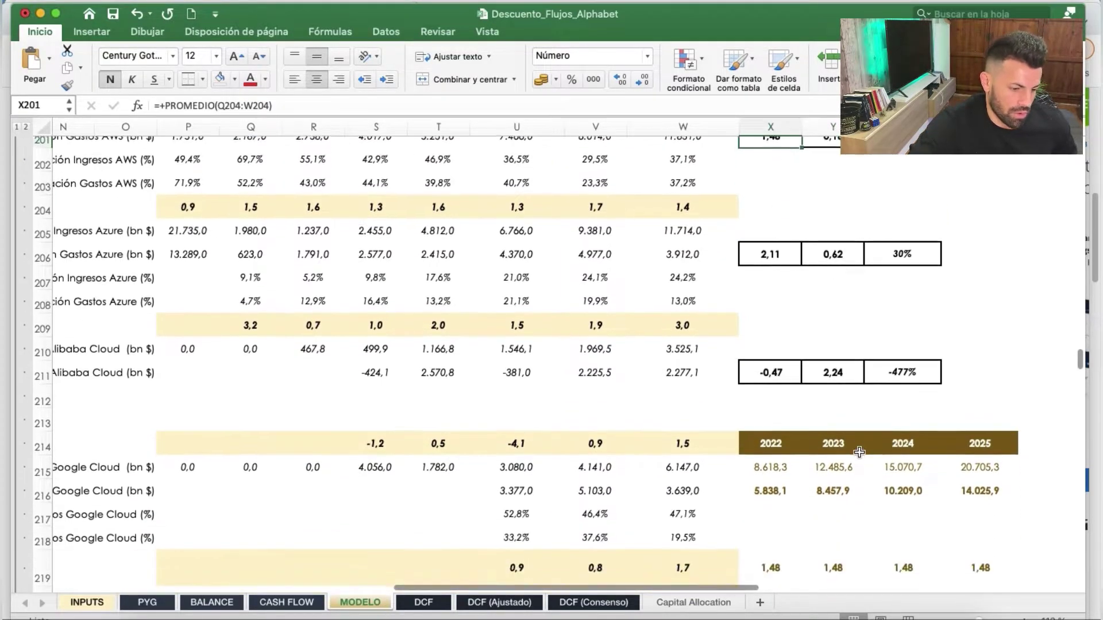
scroll(909, 288, "up", 3)
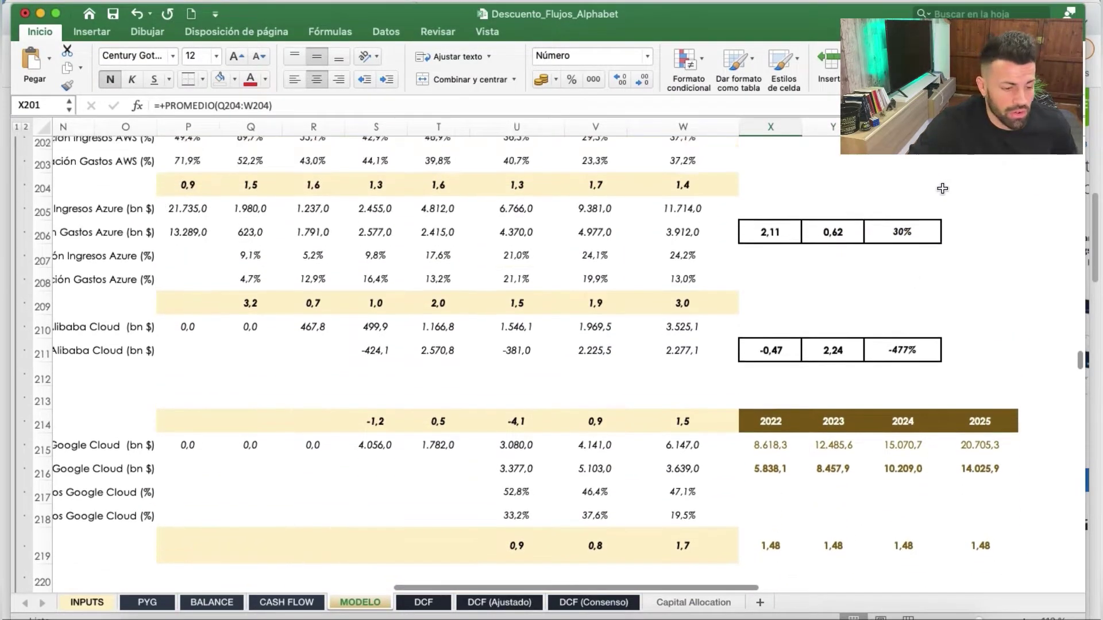
scroll(856, 266, "down", 8)
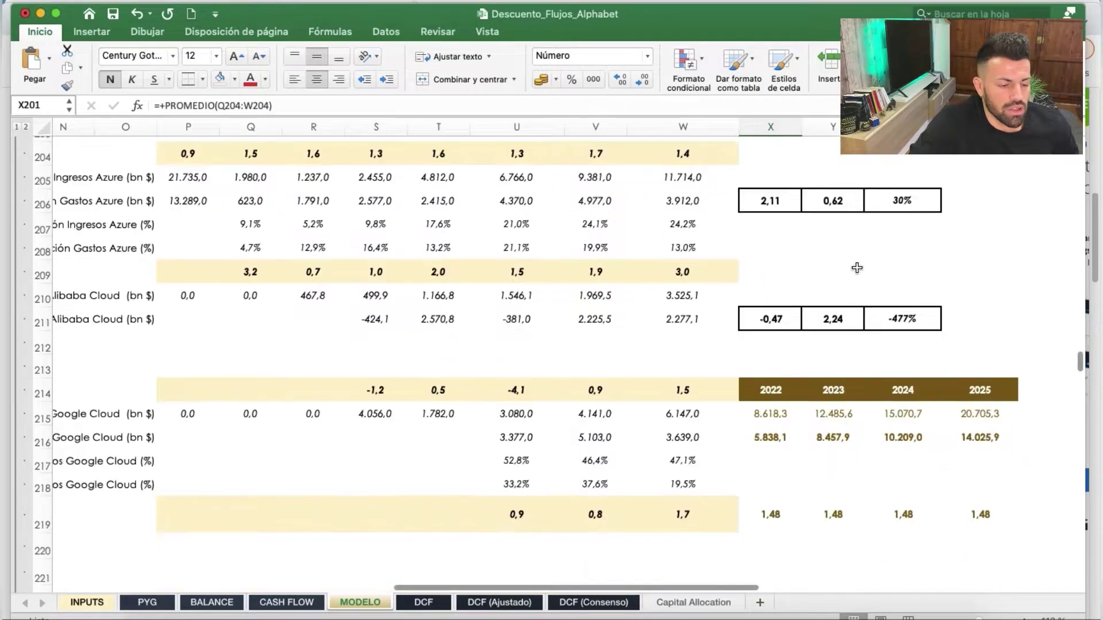
scroll(862, 393, "down", 3)
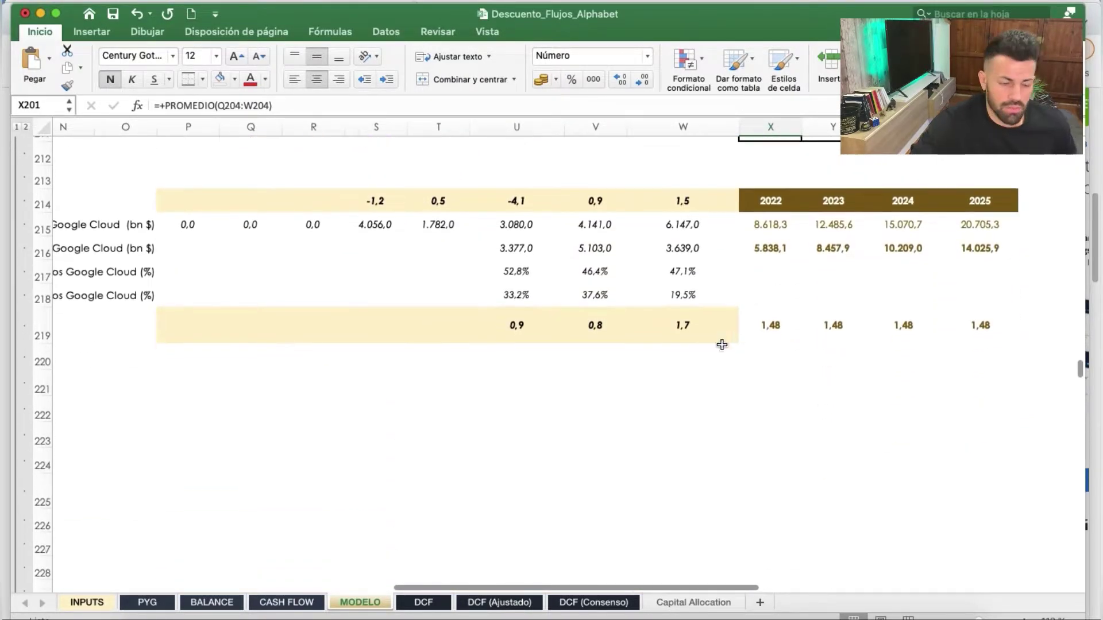
- Inspect the Gastos Cloud formulas in row 222, tracing the 2021 value in C222 to the historical costs in K216
scroll(726, 330, "left", 10)
left_click(347, 378)
key("Right")
key("Right")
key("Right")
left_click(402, 392)
double_click(419, 391)
left_click(355, 392)
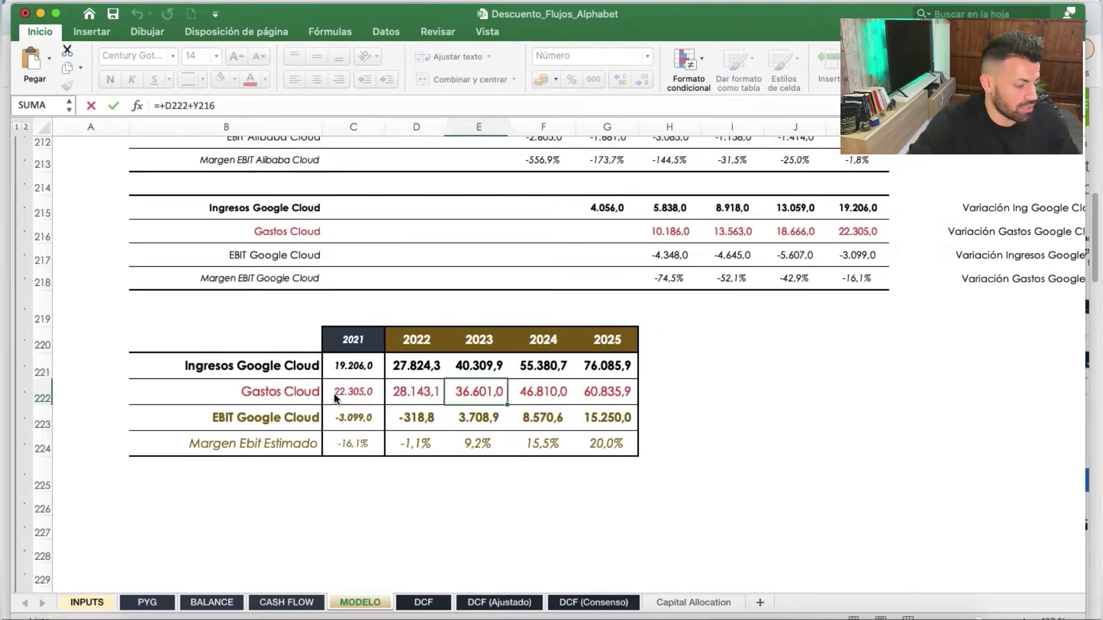
double_click(356, 393)
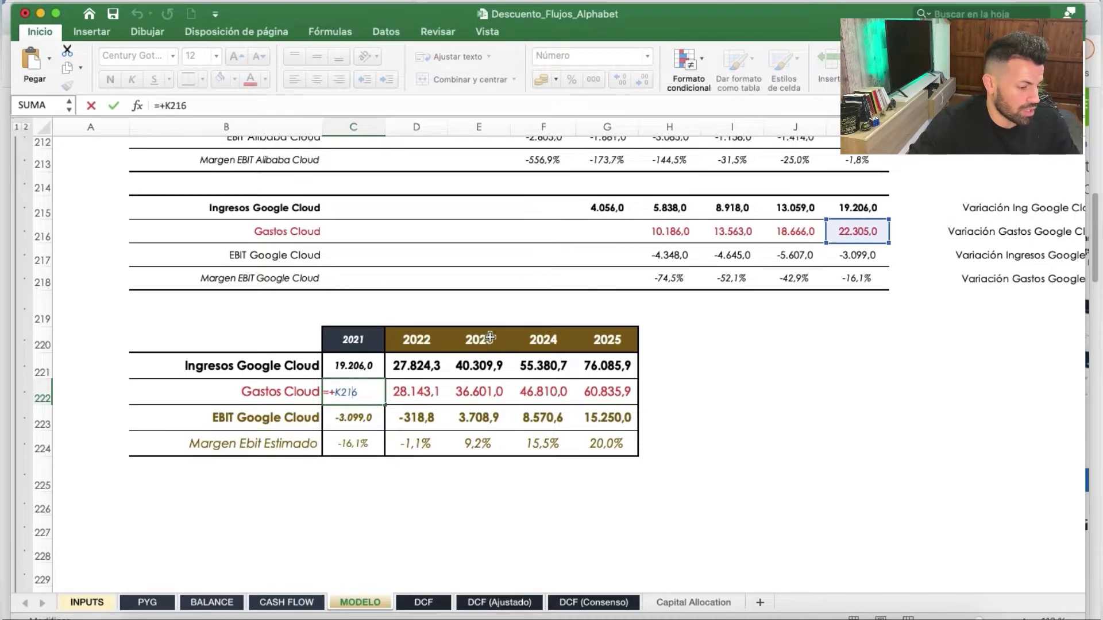
key("Tab")
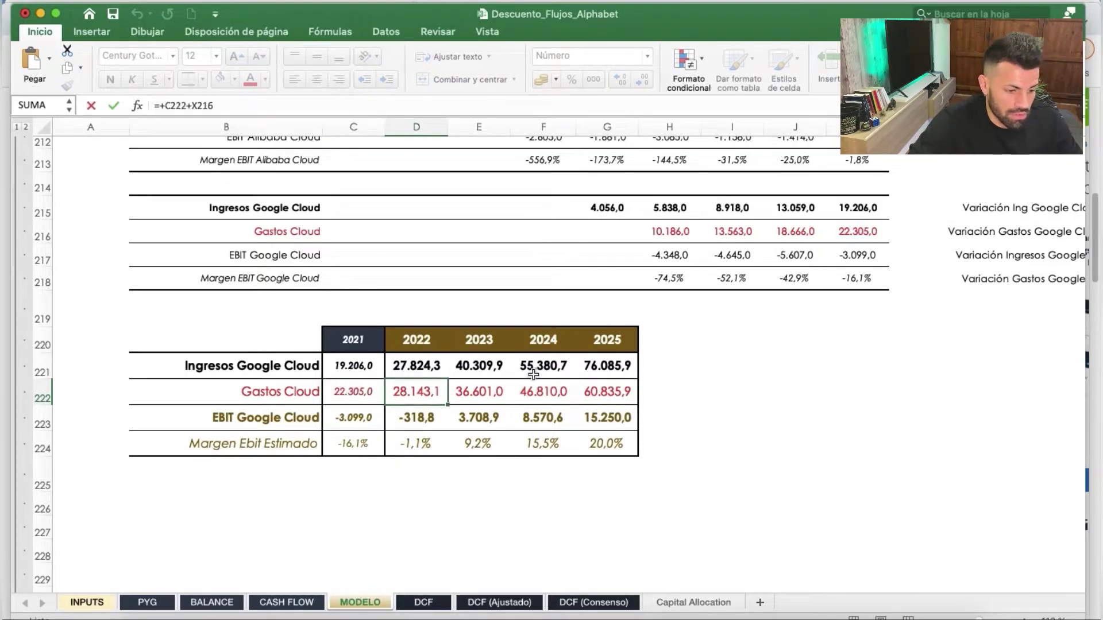
- Trace the 2022 Gastos Cloud formula in D222 to the 2021 costs and the yearly cost variation in row 216
double_click(425, 392)
key("Tab")
key("Left")
key("F2")
scroll(825, 355, "right", 1)
scroll(826, 355, "right", 10)
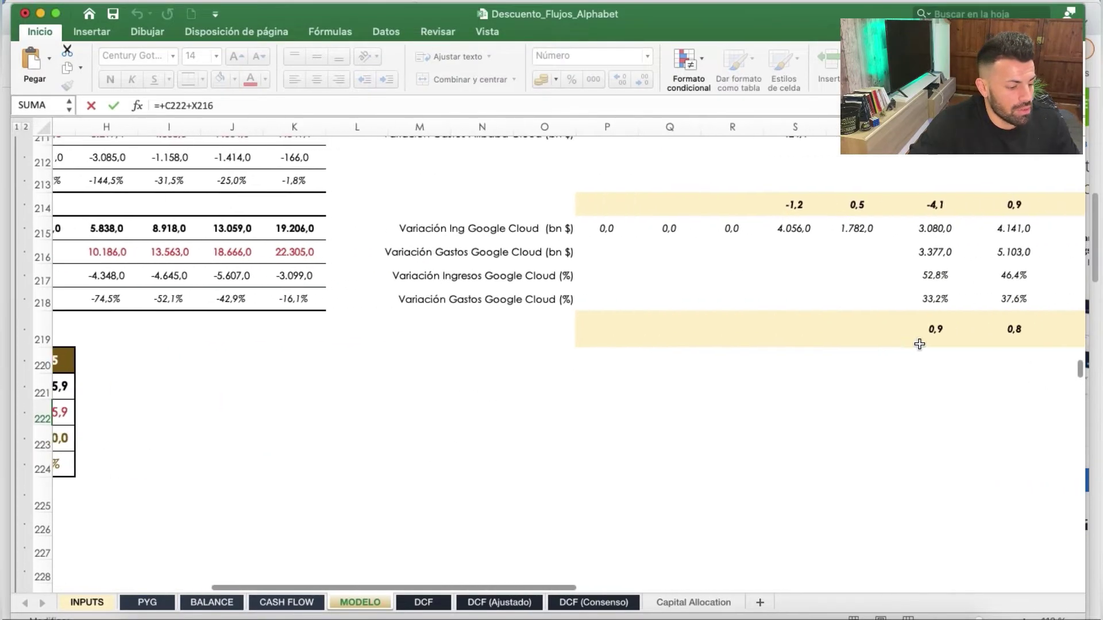
scroll(848, 292, "left", 8)
scroll(495, 429, "down", 3)
scroll(494, 429, "left", 1)
key("Return")
- Review the 2022–2025 Gastos Cloud, EBIT Google Cloud and Margen Ebit Estimado forecast in rows 222 to 224
left_click_drag(283, 363, 423, 360)
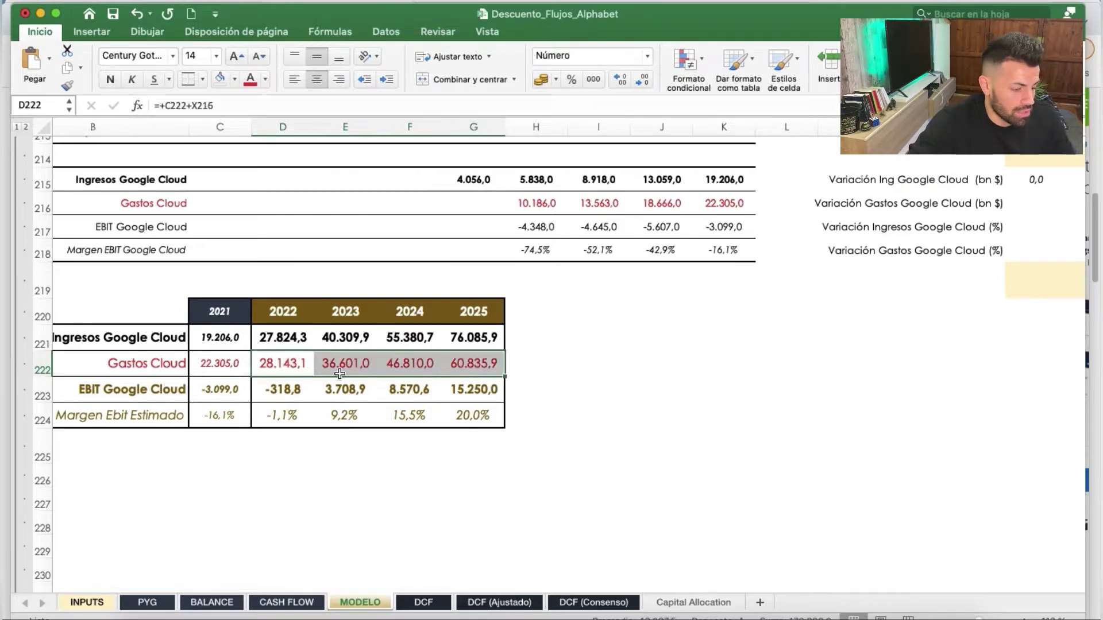
left_click(143, 396)
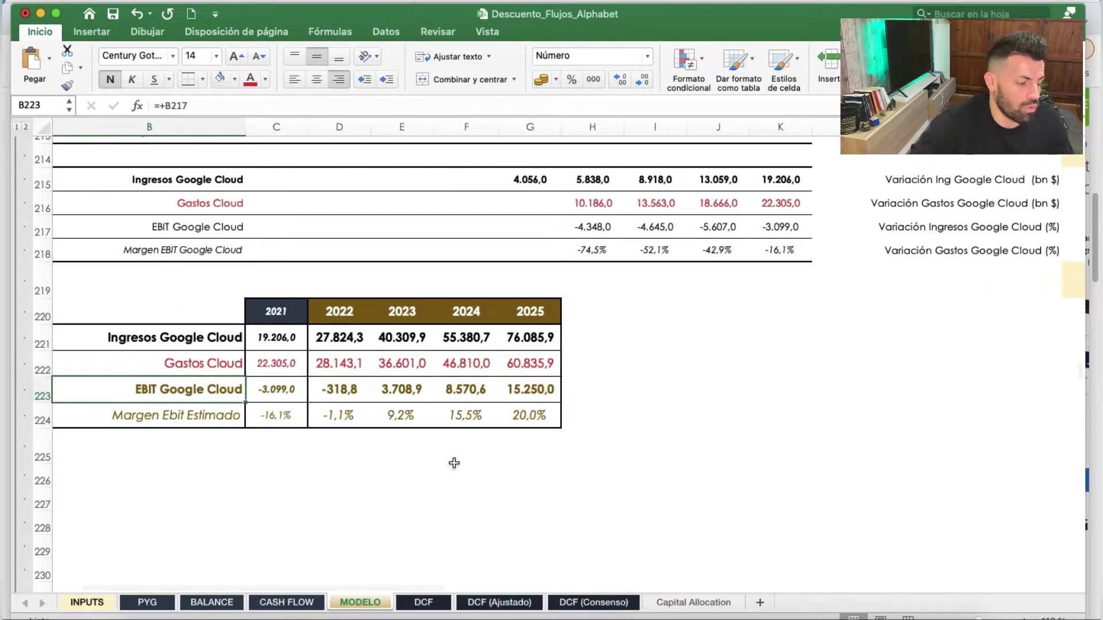
left_click_drag(349, 346, 536, 416)
left_click_drag(138, 414, 520, 415)
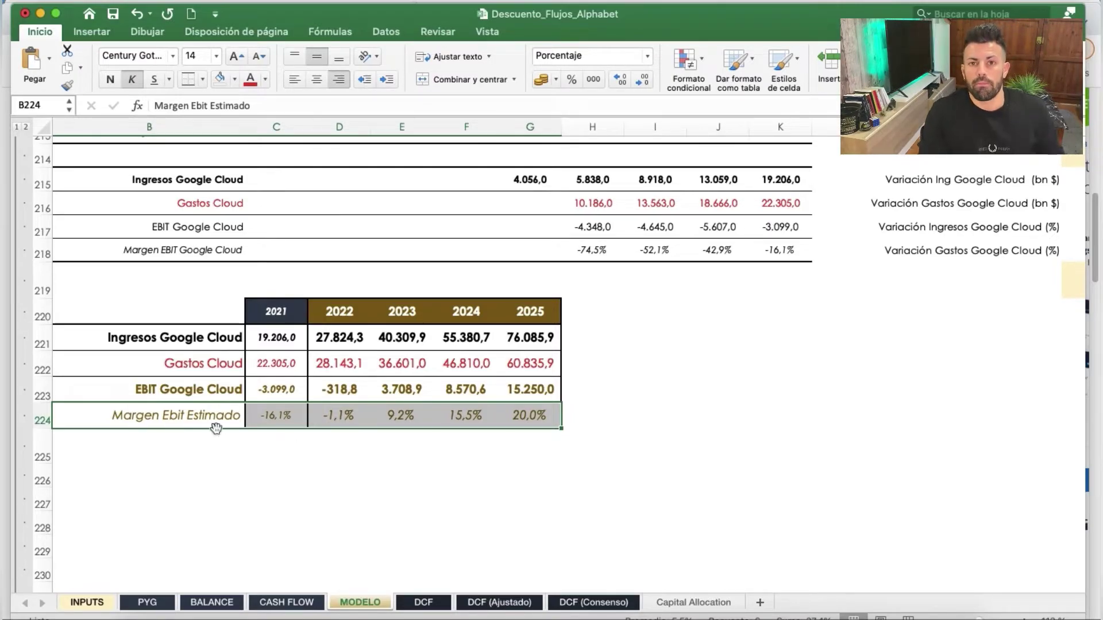
- Examine the Margen Ebit Estimado formulas in row 224 for 2021, 2022 and 2023
left_click(182, 381)
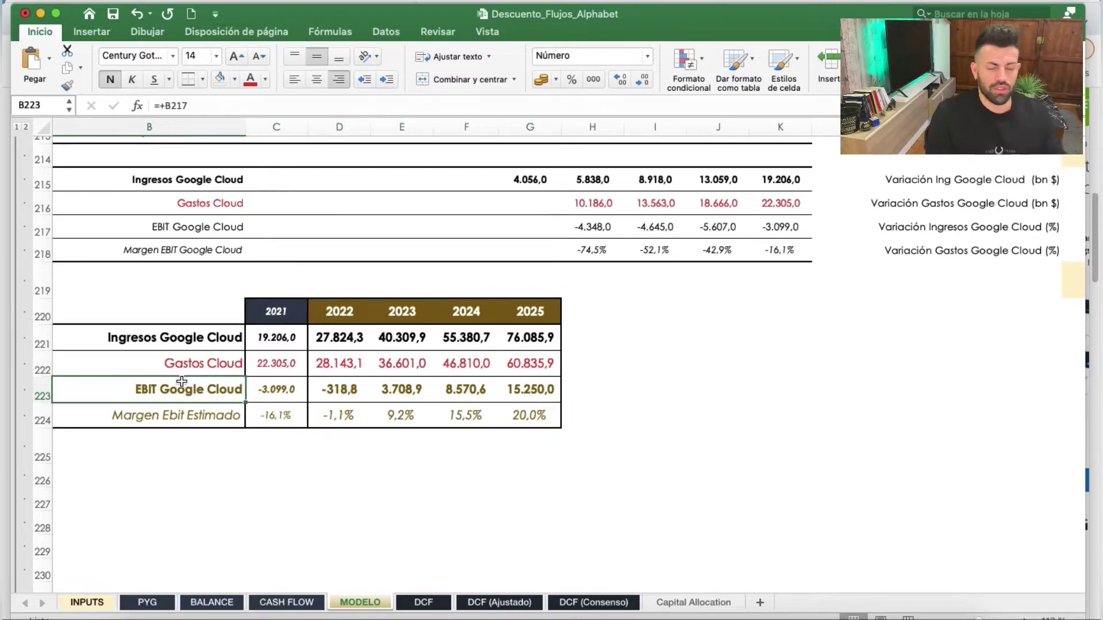
left_click(216, 408)
left_click_drag(342, 417, 517, 416)
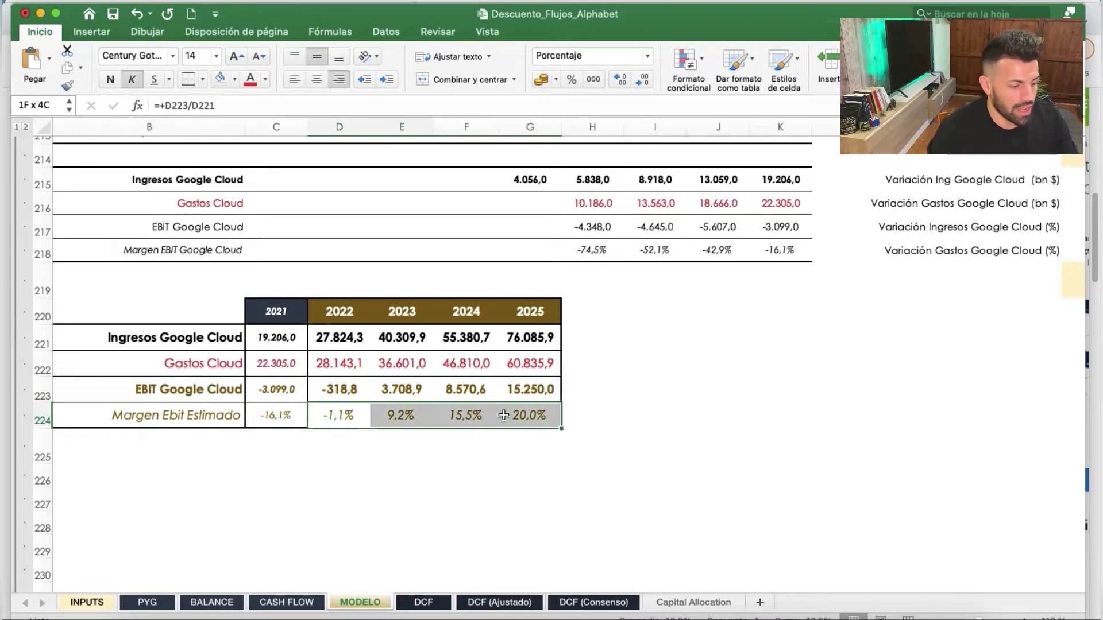
left_click(369, 489)
key("Up")
key("Up")
key("Left")
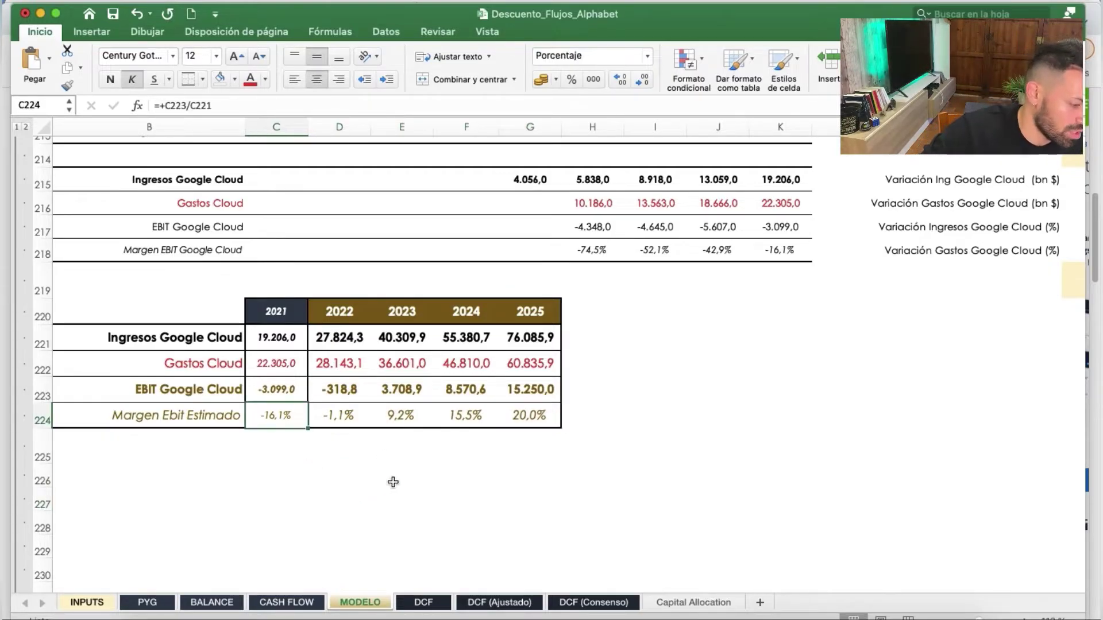
left_click(336, 417)
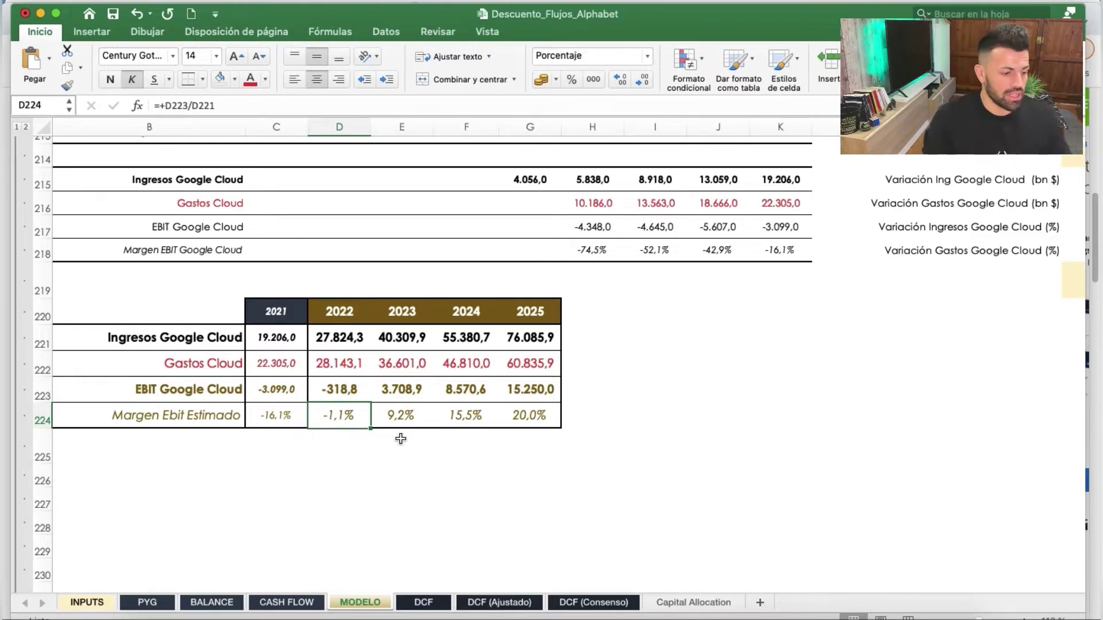
left_click(398, 406)
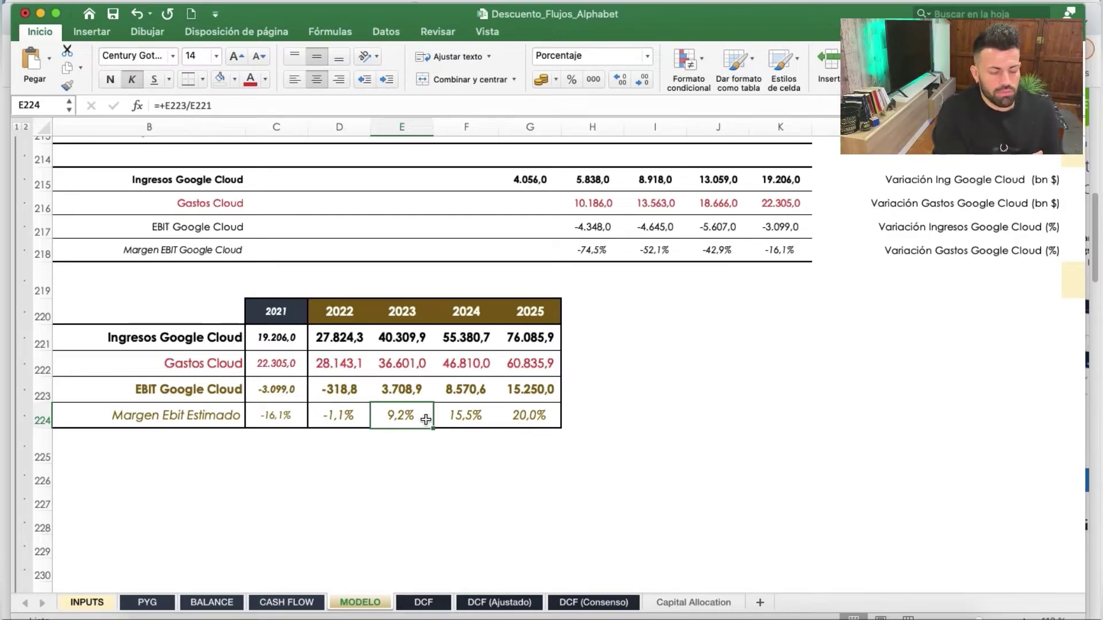
- Compare Google Cloud's 2024 and 2025 Margen Ebit Estimado in row 224 with the 2020–2021 EBIT margins of AWS and Azure
left_click(469, 412)
left_click(549, 421)
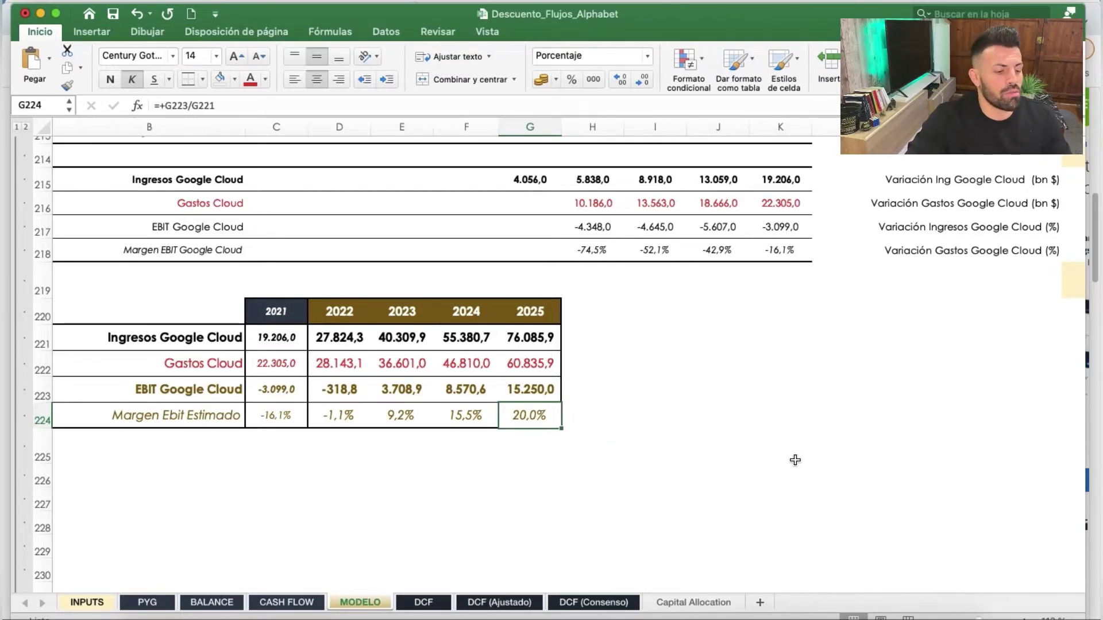
scroll(788, 460, "up", 5)
scroll(788, 460, "right", 4)
scroll(812, 457, "left", 4)
scroll(699, 442, "up", 6)
scroll(700, 443, "left", 2)
left_click_drag(856, 305, 777, 309)
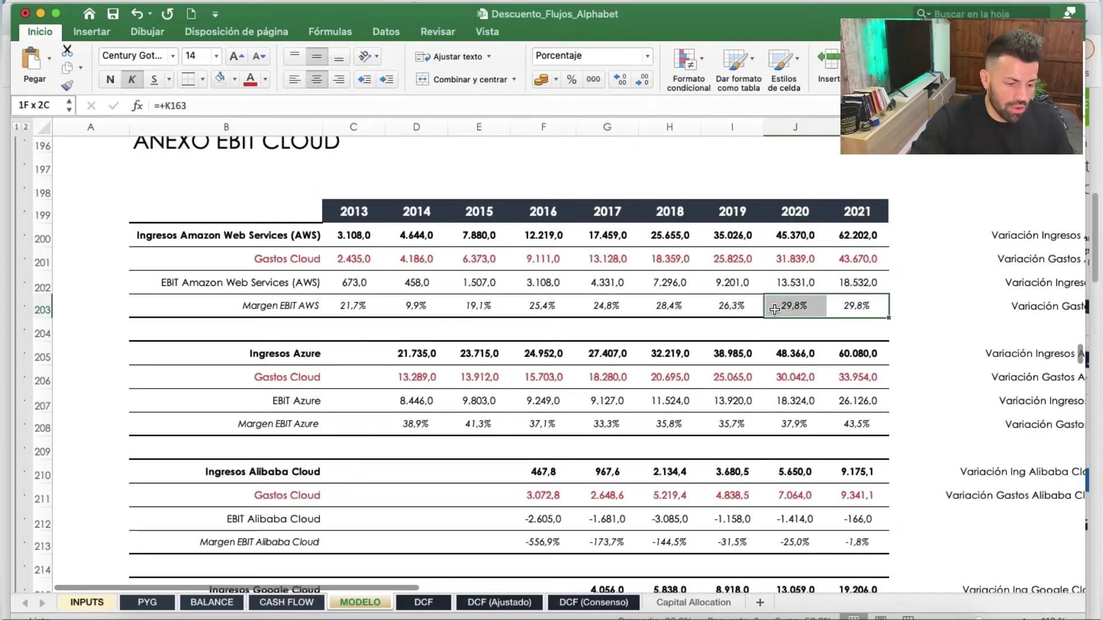
left_click_drag(875, 423, 795, 425)
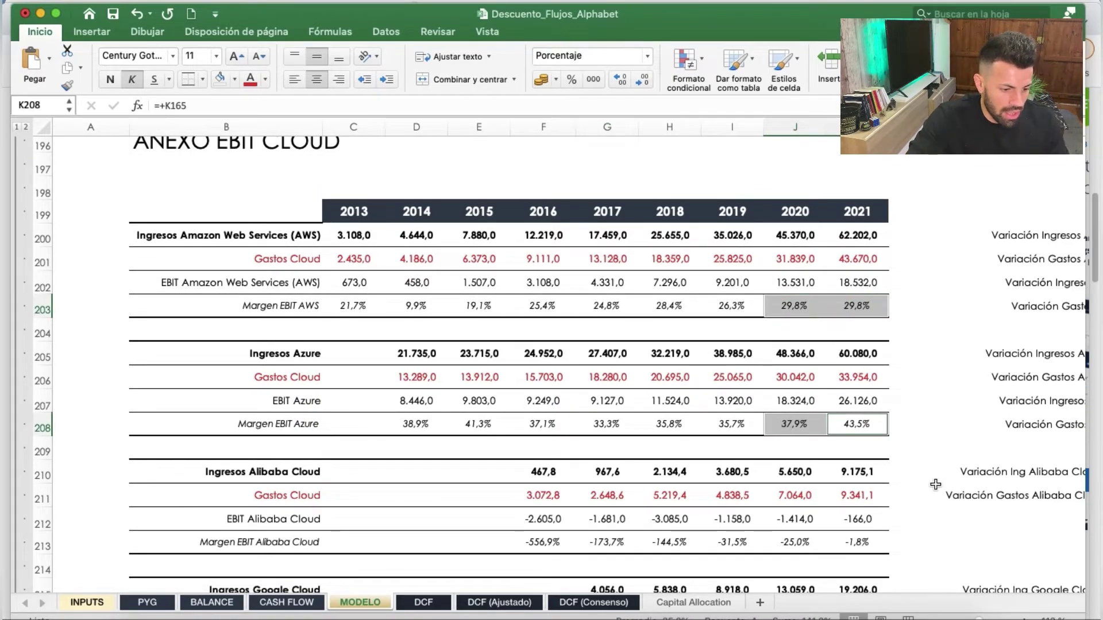
scroll(935, 484, "down", 5)
scroll(930, 494, "down", 3)
left_click(598, 504)
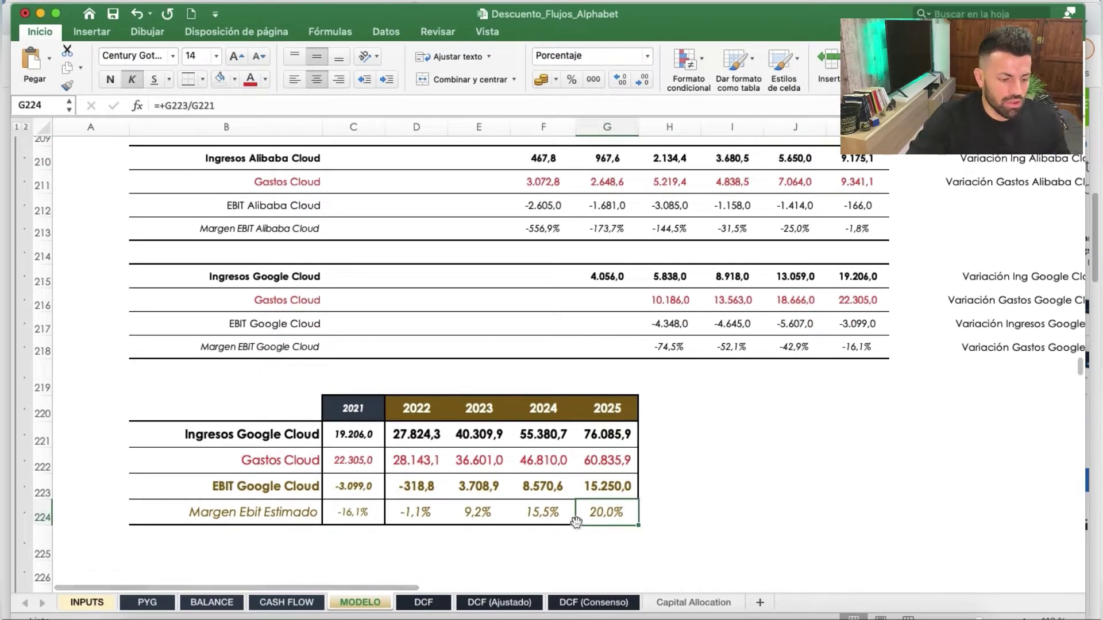
- Review the 2022–2025 EBIT estimates for Google Services and Google Cloud in rows 186 and 187 of the Estimaciones table
scroll(528, 287, "up", 10)
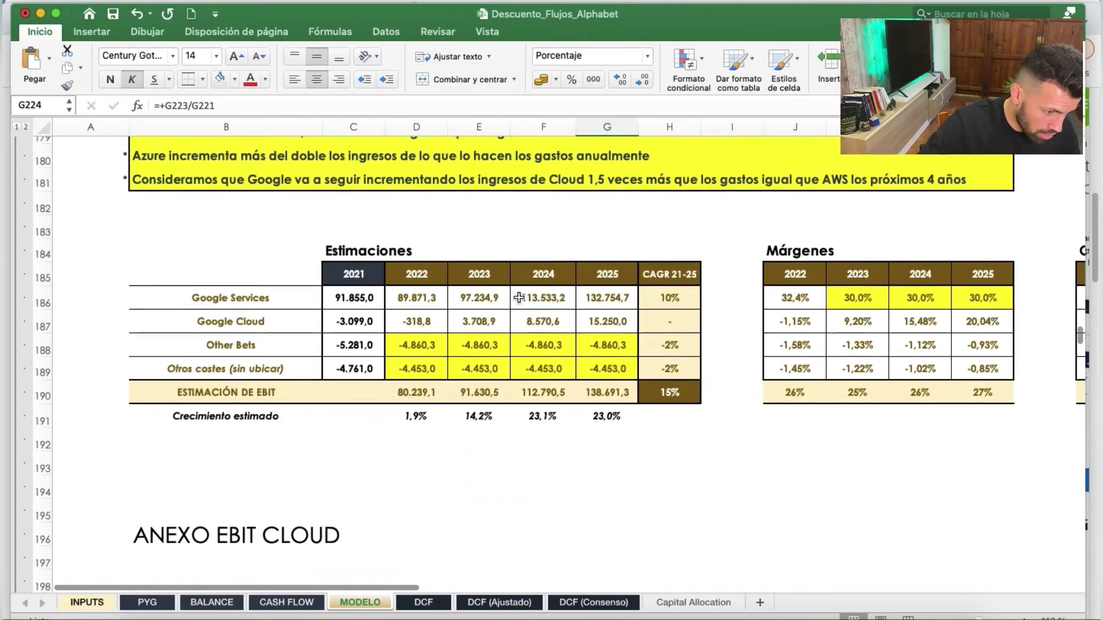
left_click_drag(405, 307, 566, 304)
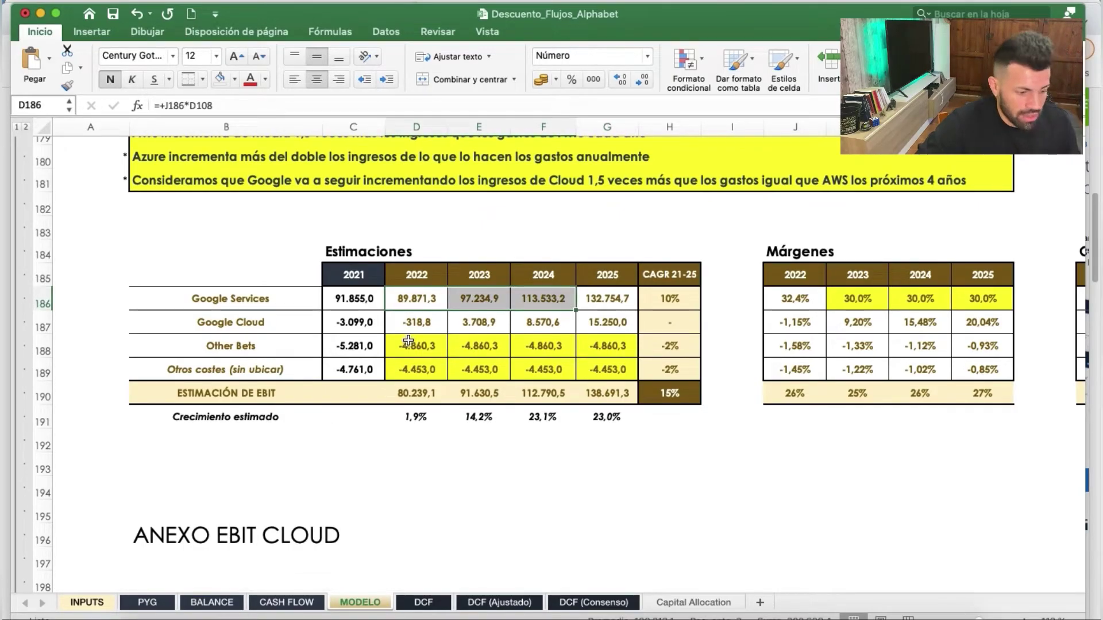
left_click_drag(413, 300, 607, 300)
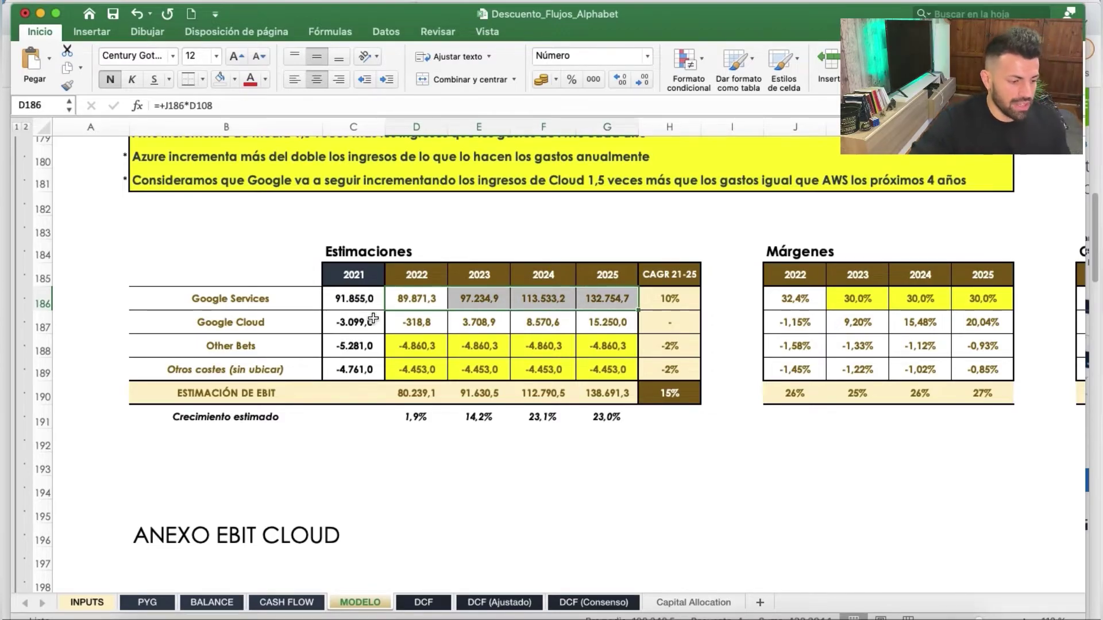
left_click_drag(412, 323, 632, 321)
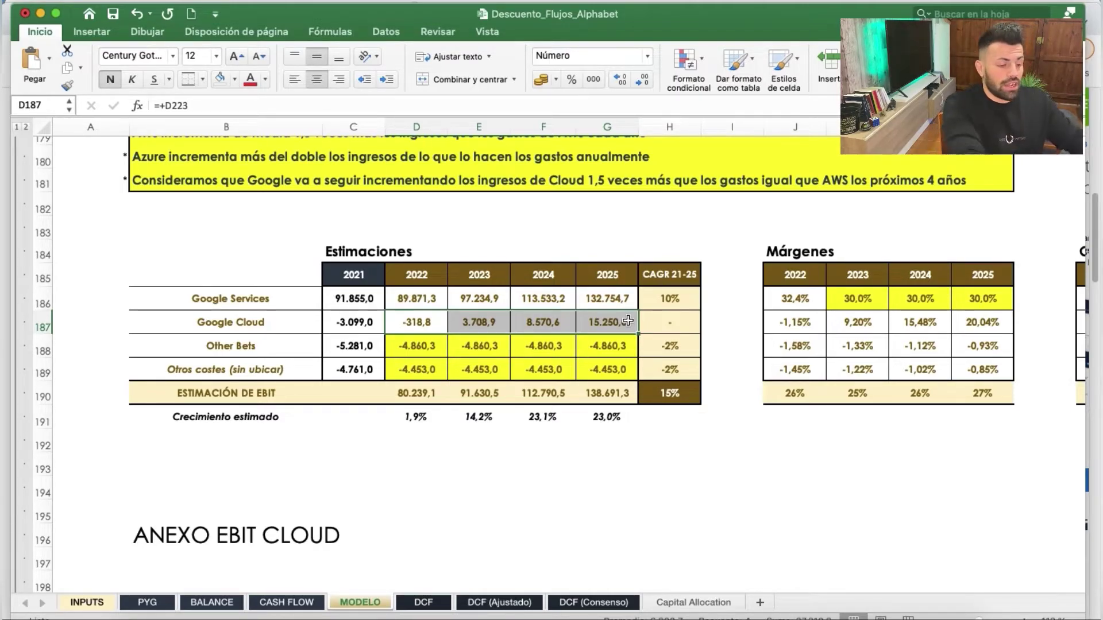
- Read the assumptions for Other Bets and Otros costes (sin ubicar) in rows 172 and 173 of the CONSIDERACIONES block
left_click(260, 355)
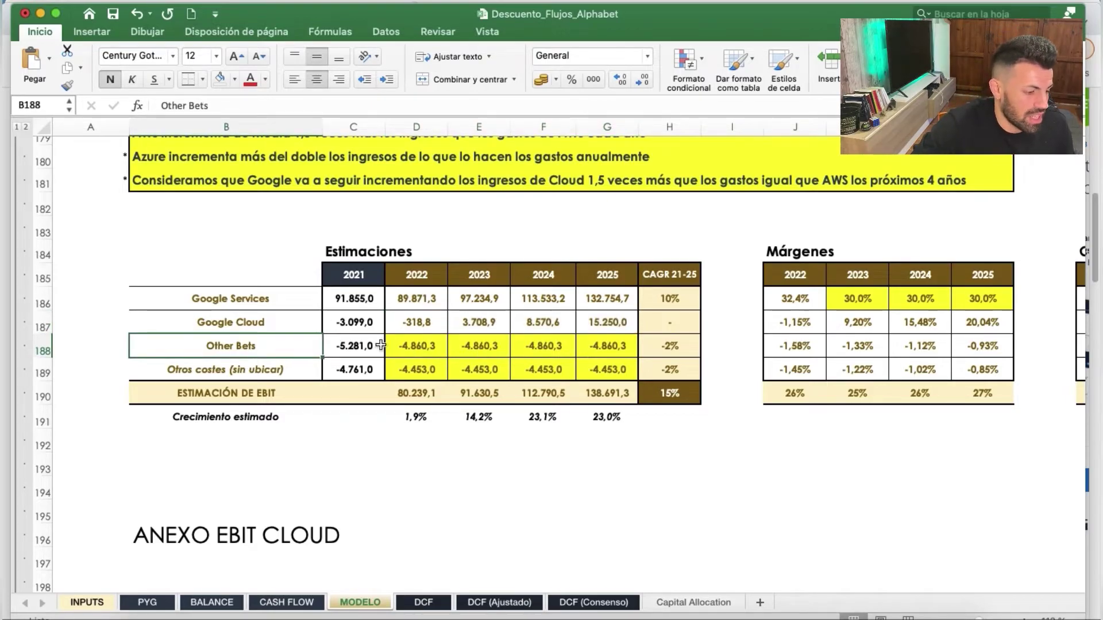
scroll(290, 264, "up", 3)
scroll(440, 335, "up", 10)
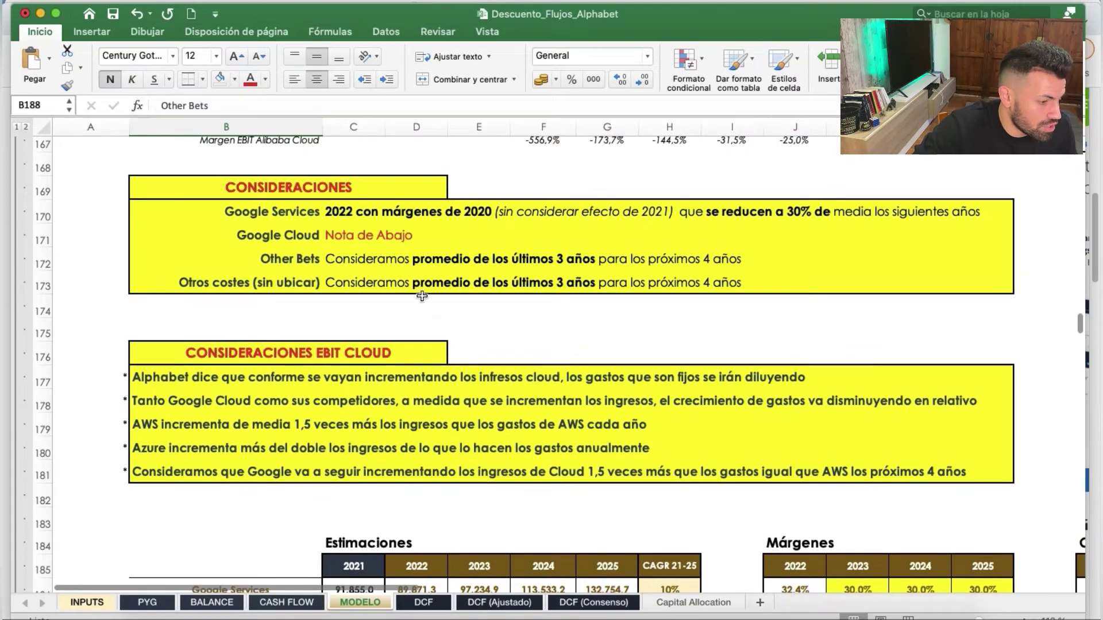
left_click(287, 258)
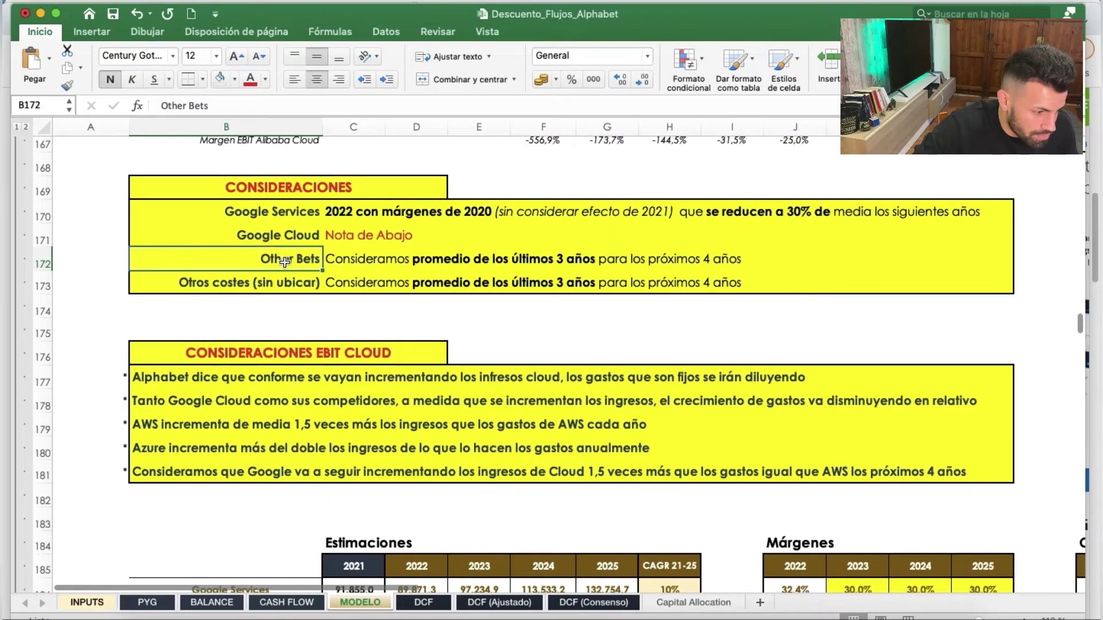
left_click(392, 261)
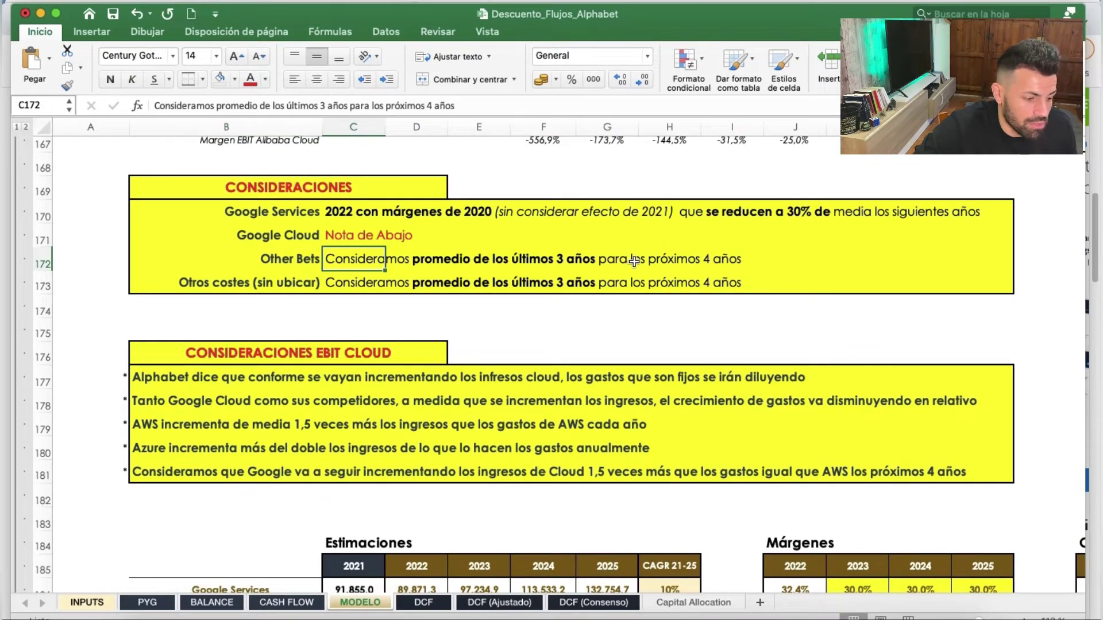
left_click(397, 281)
- Review the 2022–2025 Otros costes (sin ubicar) estimates in D189:G189 of the Estimaciones table
scroll(388, 270, "down", 8)
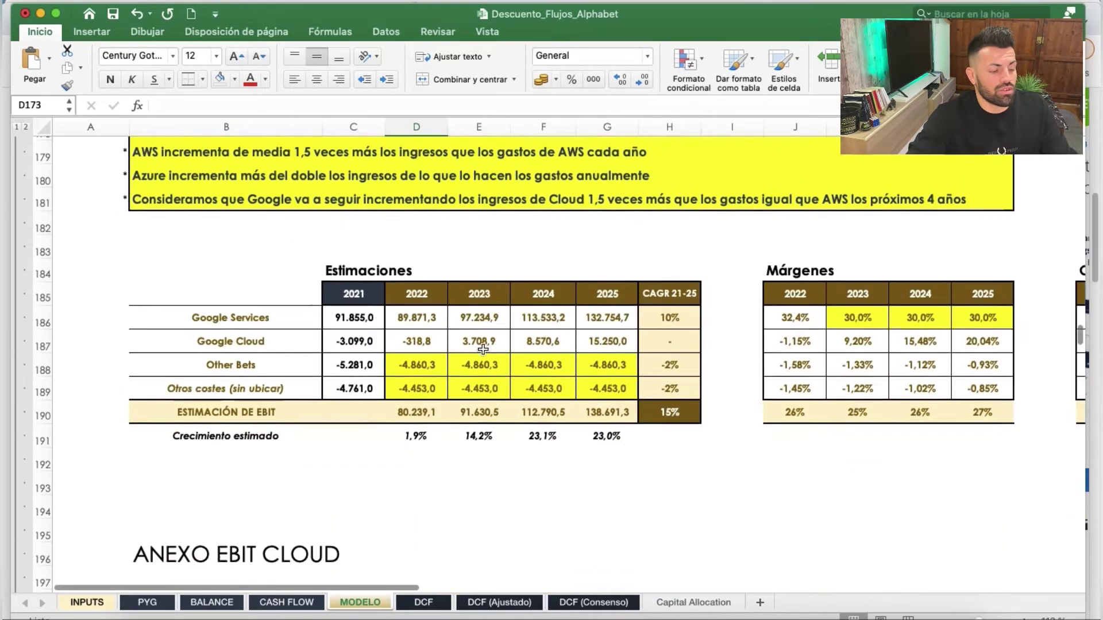
left_click_drag(416, 298, 544, 299)
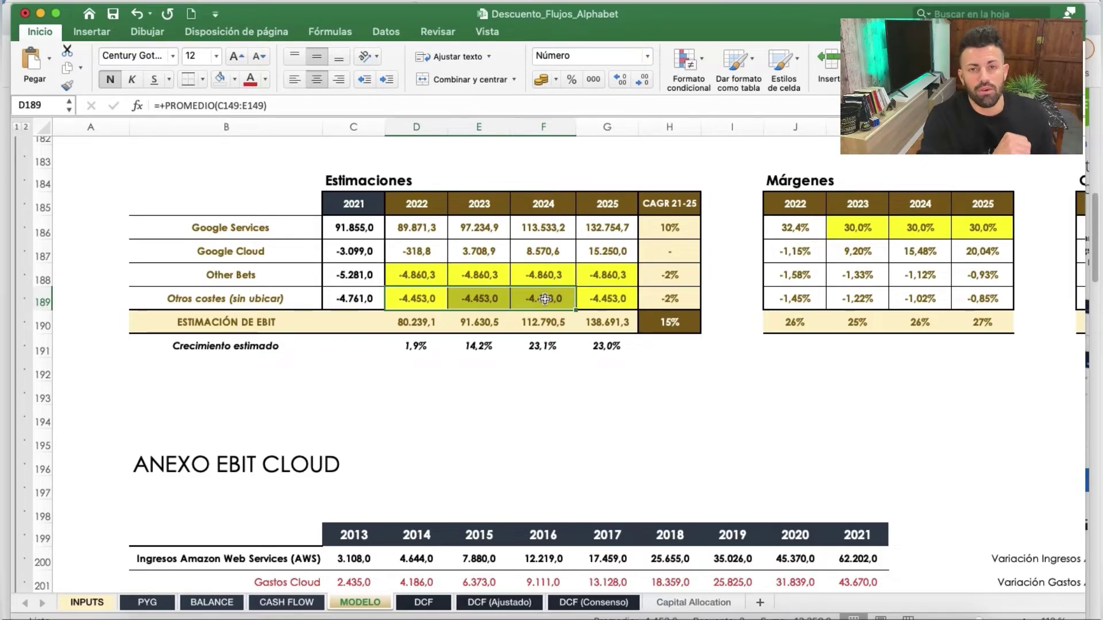
left_click_drag(601, 300, 425, 299)
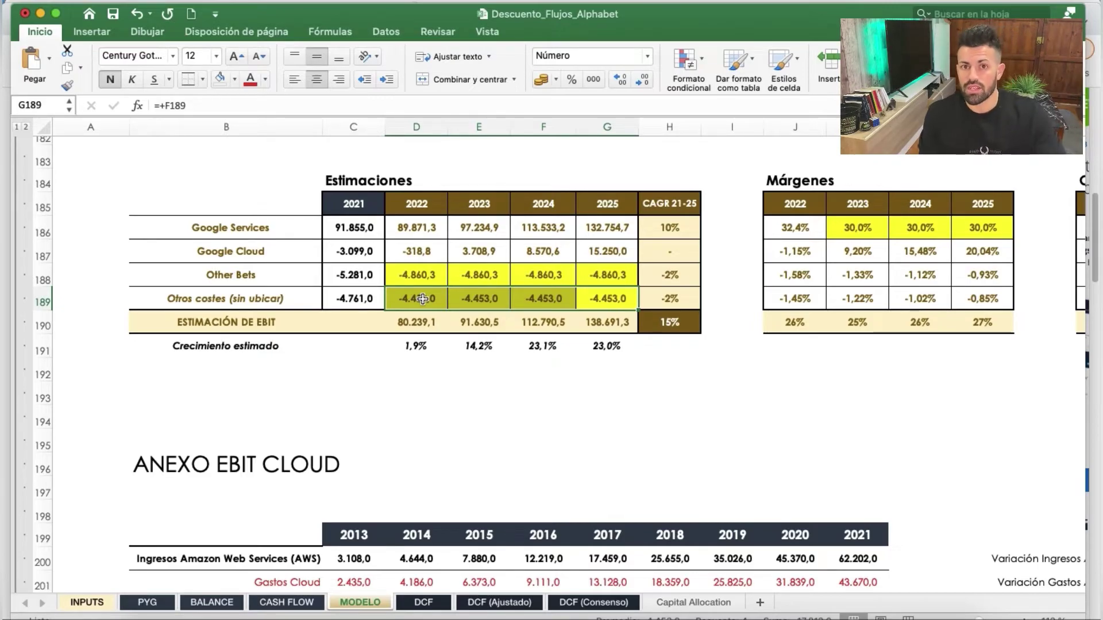
left_click_drag(422, 298, 592, 297)
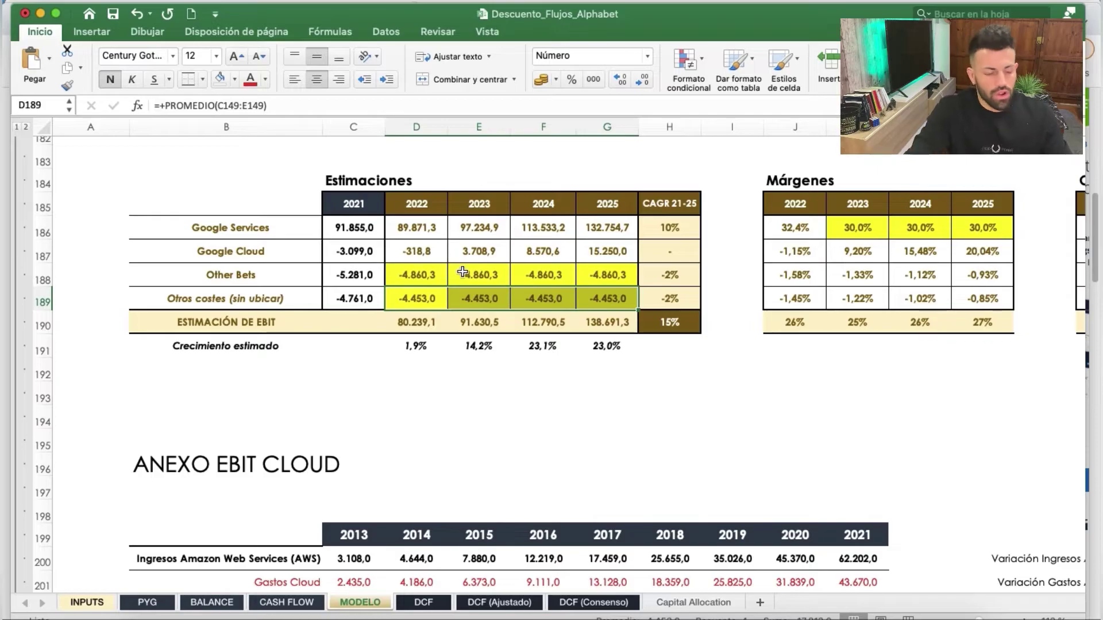
- Go over the Google Services, Google Cloud and Other Bets segments in the Estimaciones table, returning to the Otros costes forecast
left_click(227, 229)
left_click(293, 273)
left_click(292, 253)
left_click(291, 276)
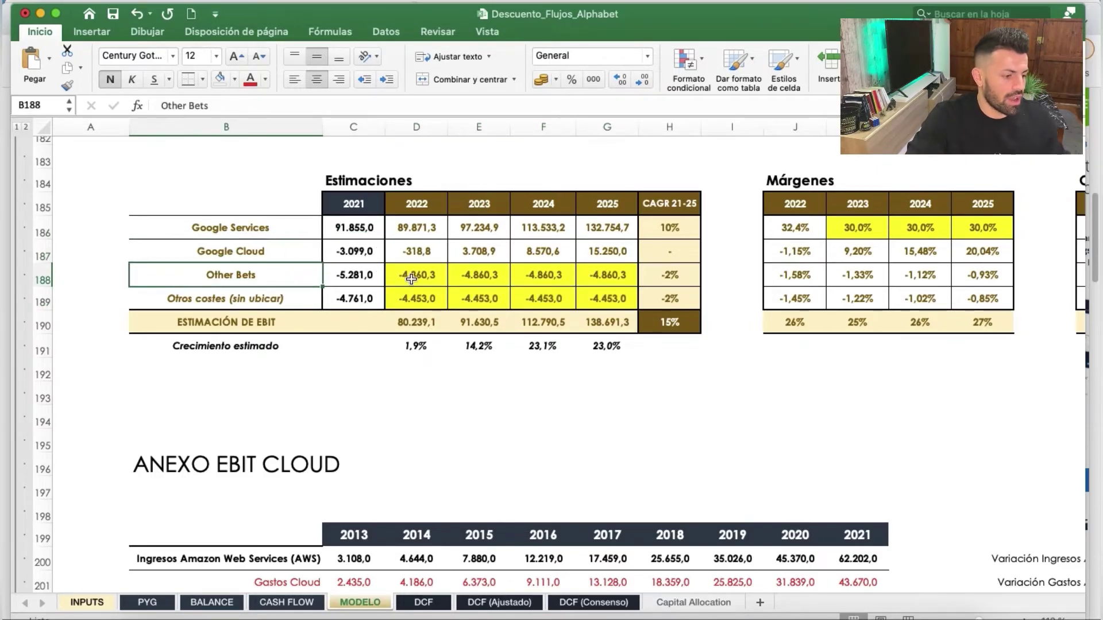
left_click_drag(607, 302, 413, 300)
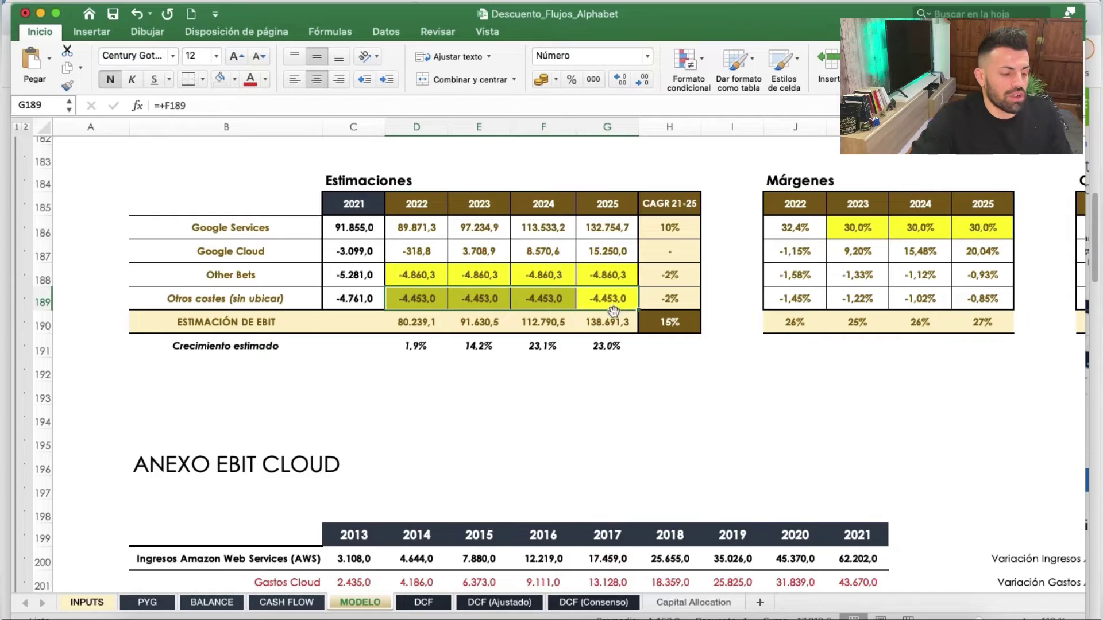
- Trace the Otros costes (sin ubicar) average in D189 to the 2019–2021 values in C149:E149 and check the forecast across 2022–2025
scroll(587, 310, "up", 10)
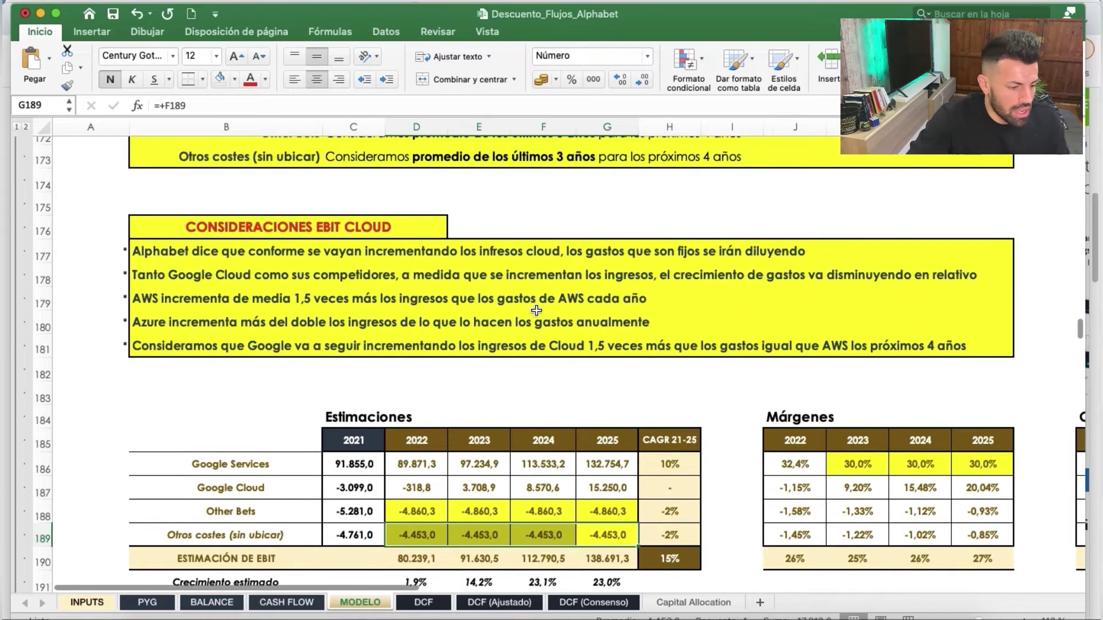
double_click(414, 526)
scroll(470, 368, "up", 20)
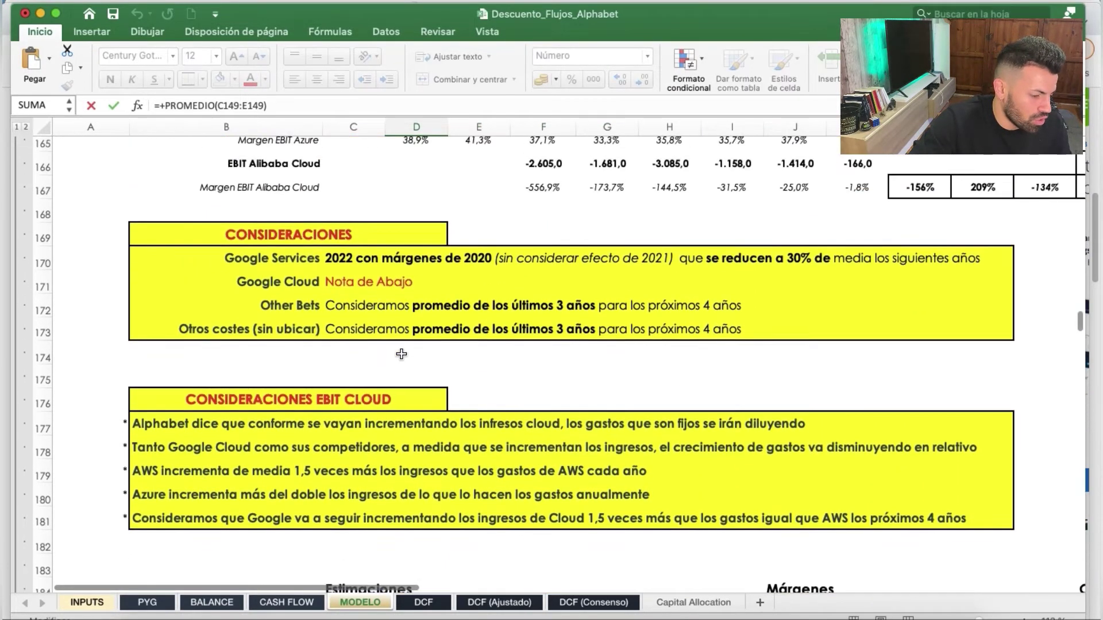
scroll(470, 368, "up", 5)
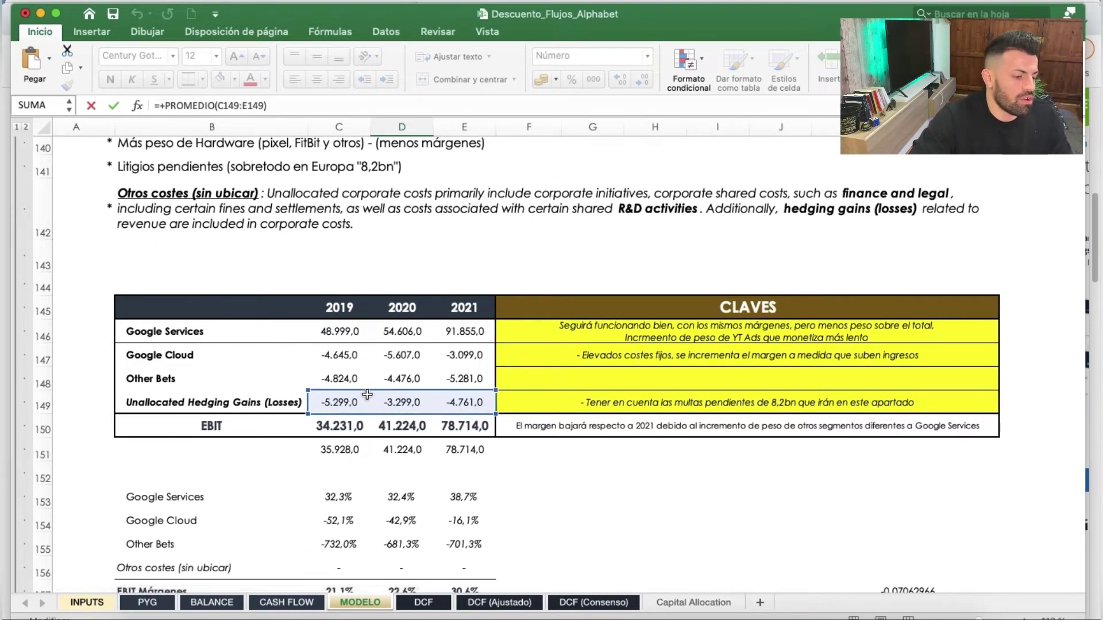
scroll(448, 415, "down", 10)
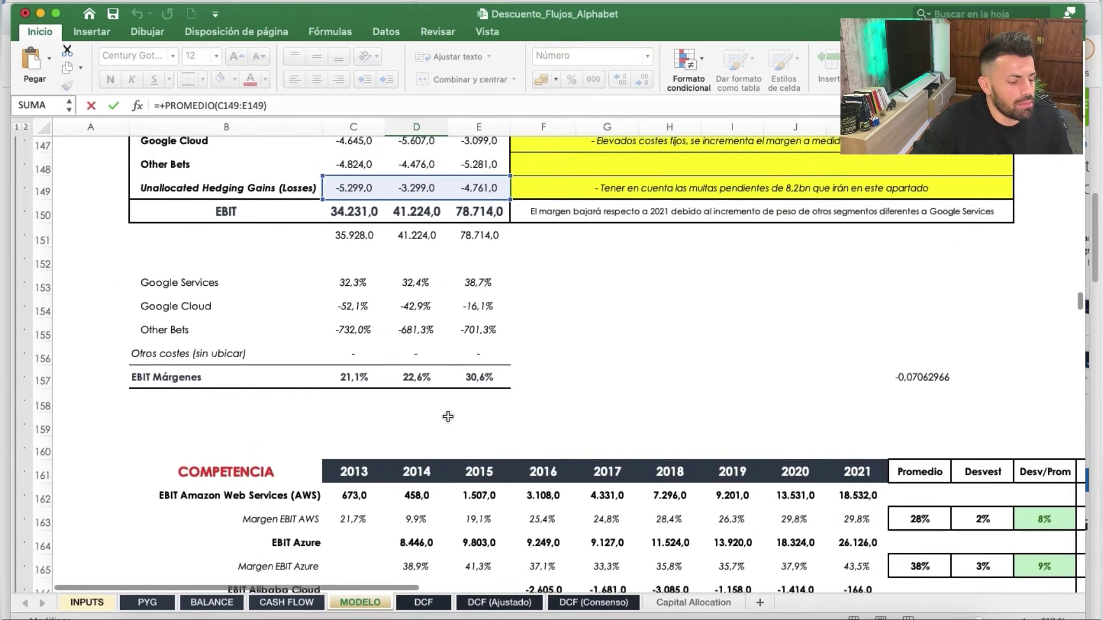
scroll(448, 416, "down", 10)
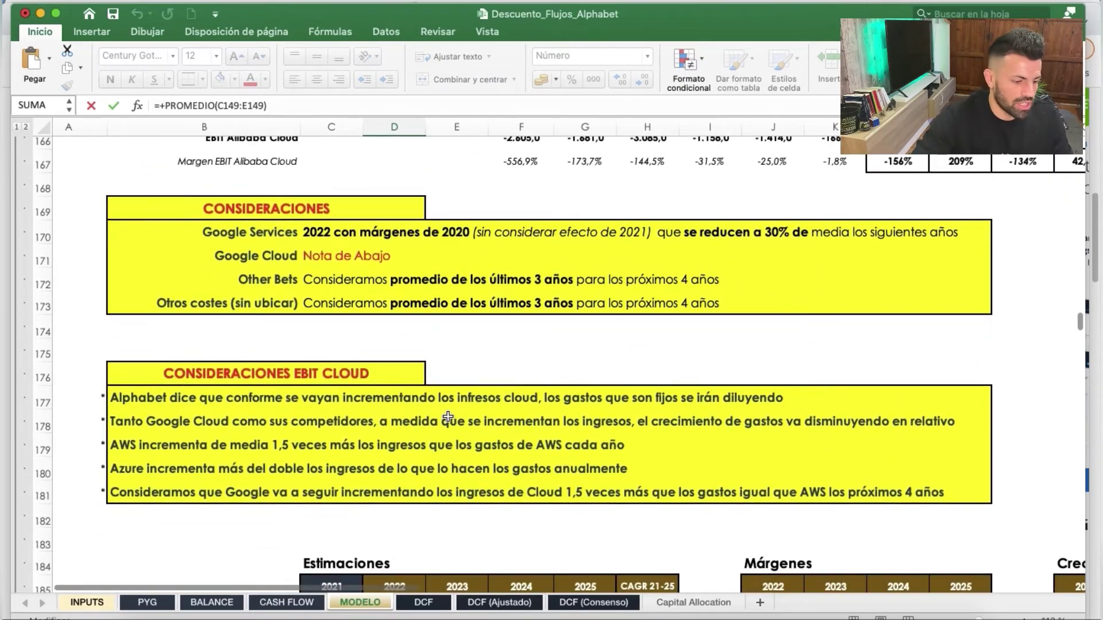
scroll(448, 418, "down", 4)
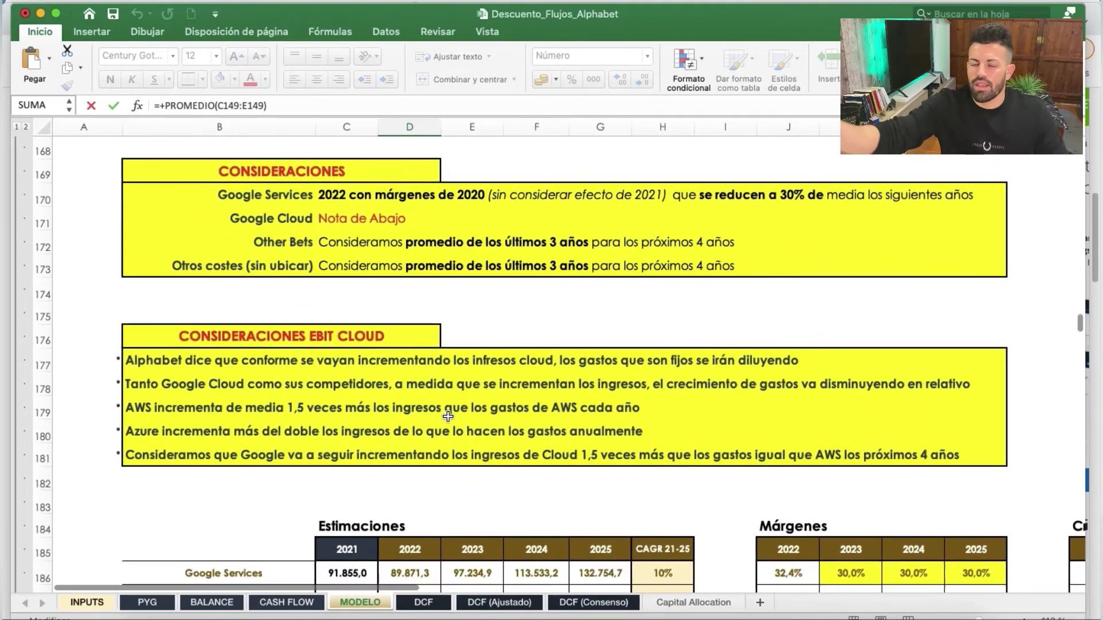
scroll(448, 416, "down", 2)
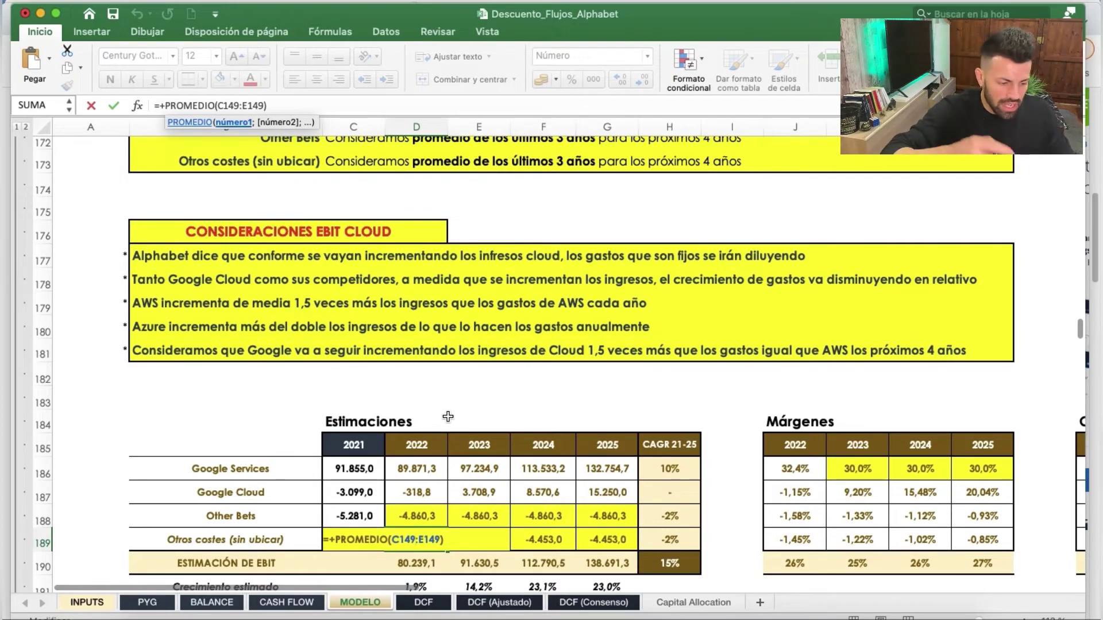
key("Return")
left_click(426, 541)
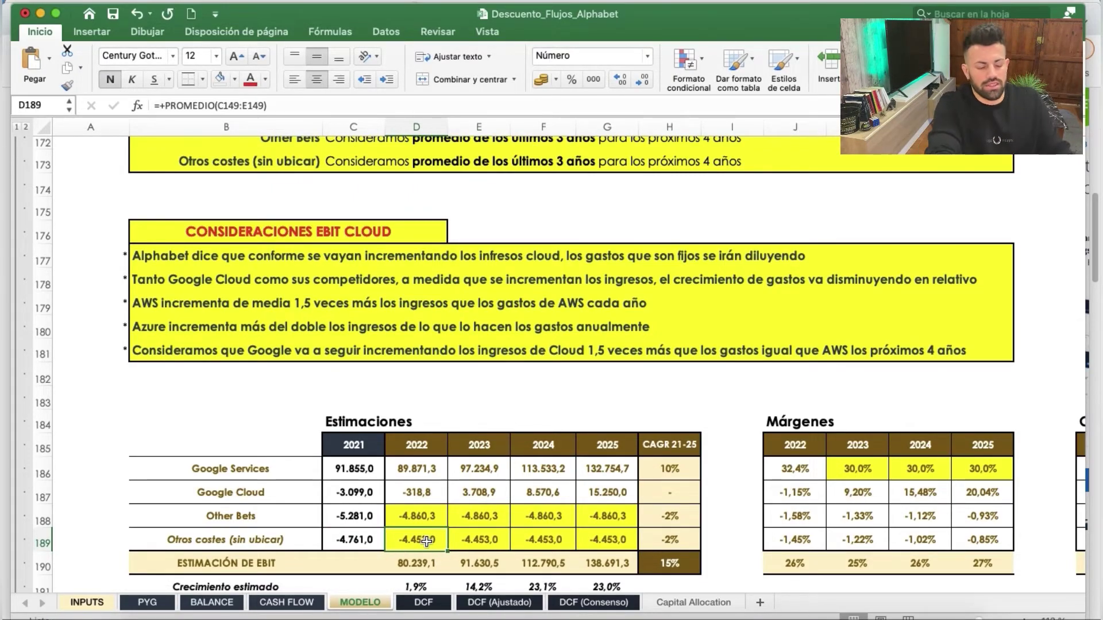
left_click_drag(426, 541, 618, 538)
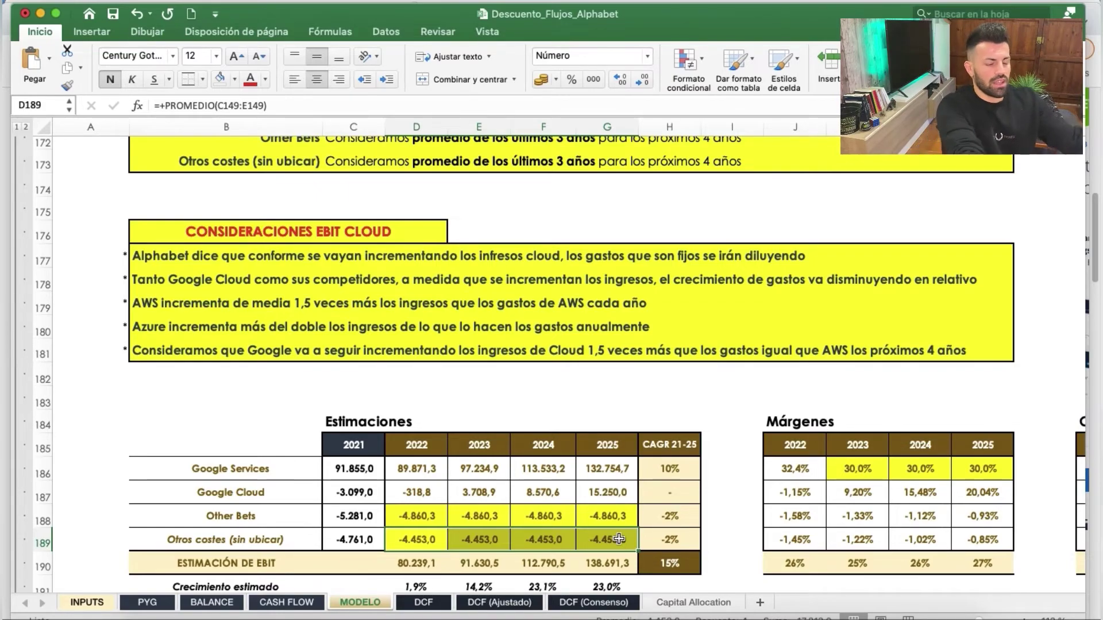
- Trace the 2022 Other Bets average in D188 to the 2019–2021 values in C148:E148, leaving the formula as it is
left_click(245, 514)
left_click(417, 516)
double_click(416, 516)
scroll(457, 442, "up", 5)
scroll(457, 442, "up", 7)
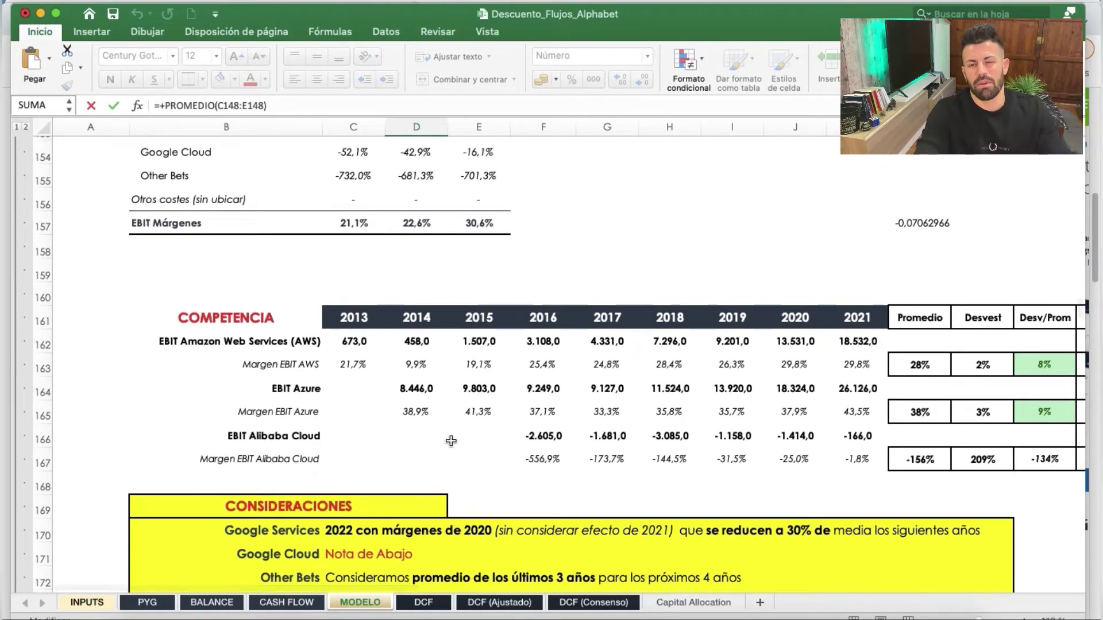
scroll(495, 432, "down", 9)
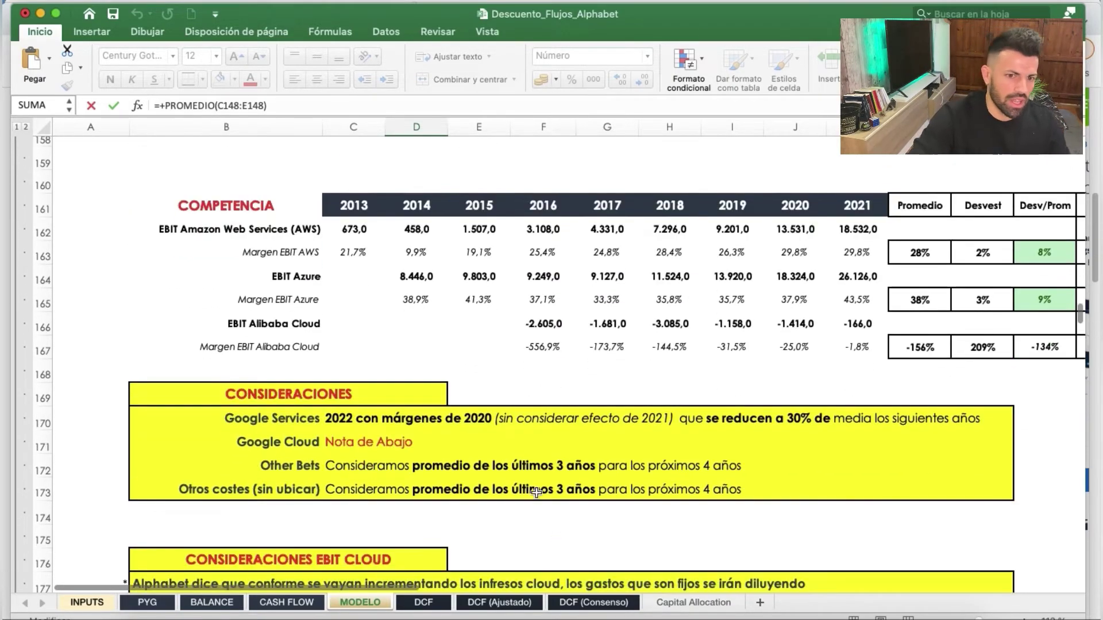
scroll(482, 412, "up", 18)
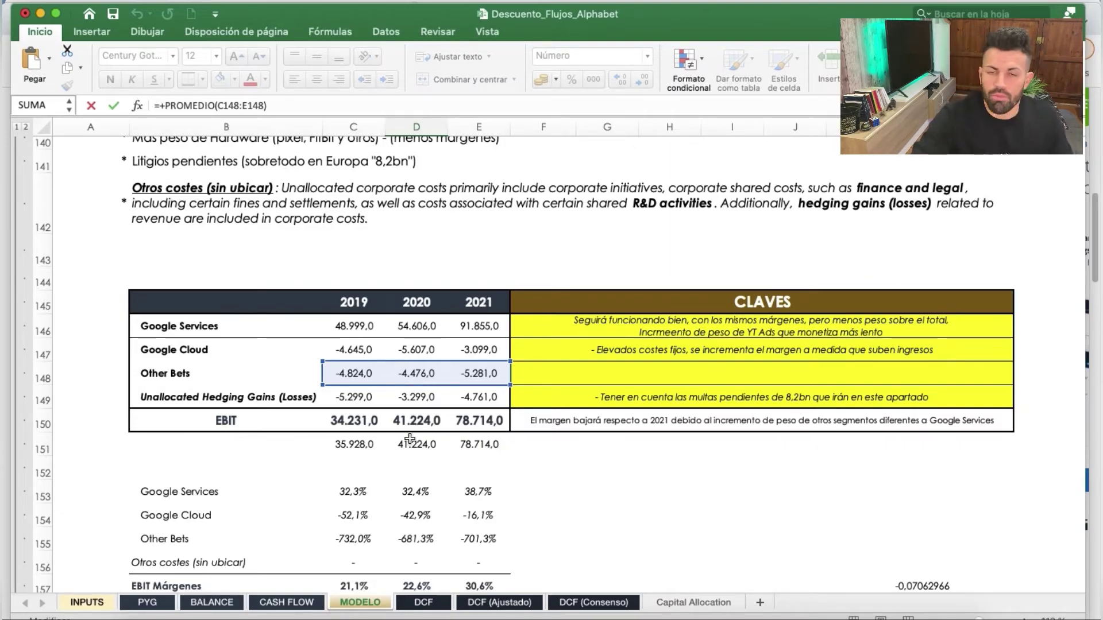
scroll(410, 425, "down", 3)
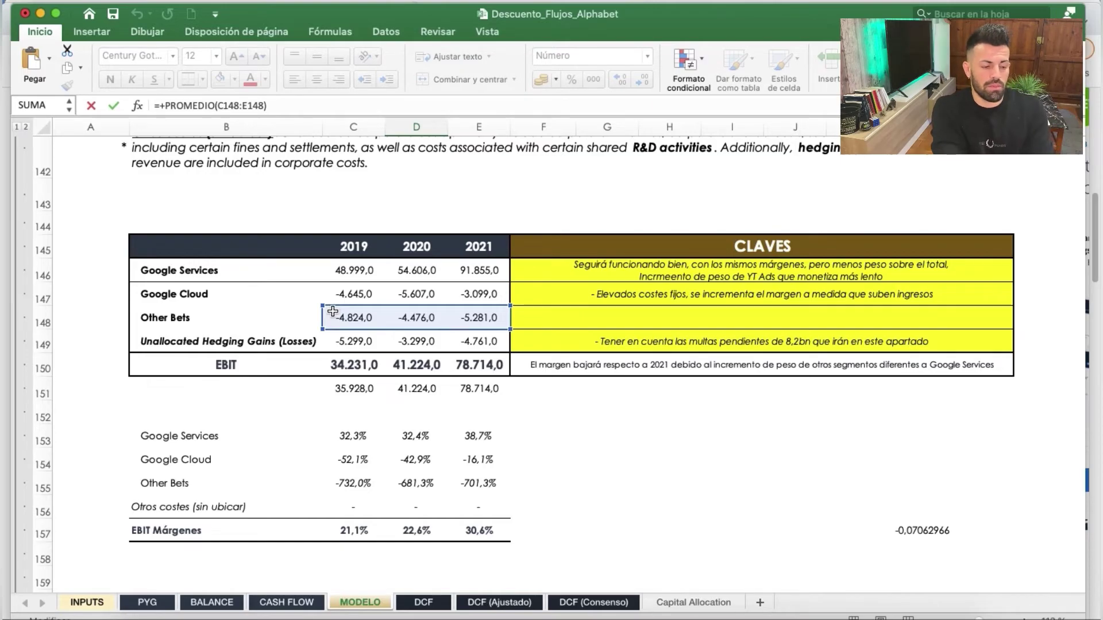
scroll(692, 409, "down", 3)
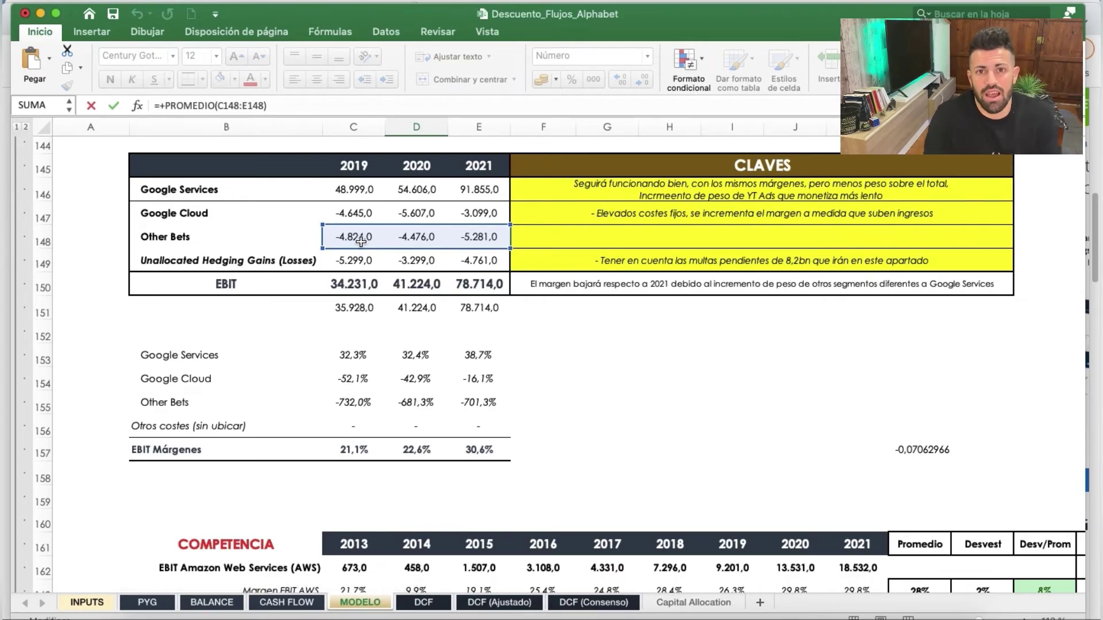
scroll(497, 304, "down", 15)
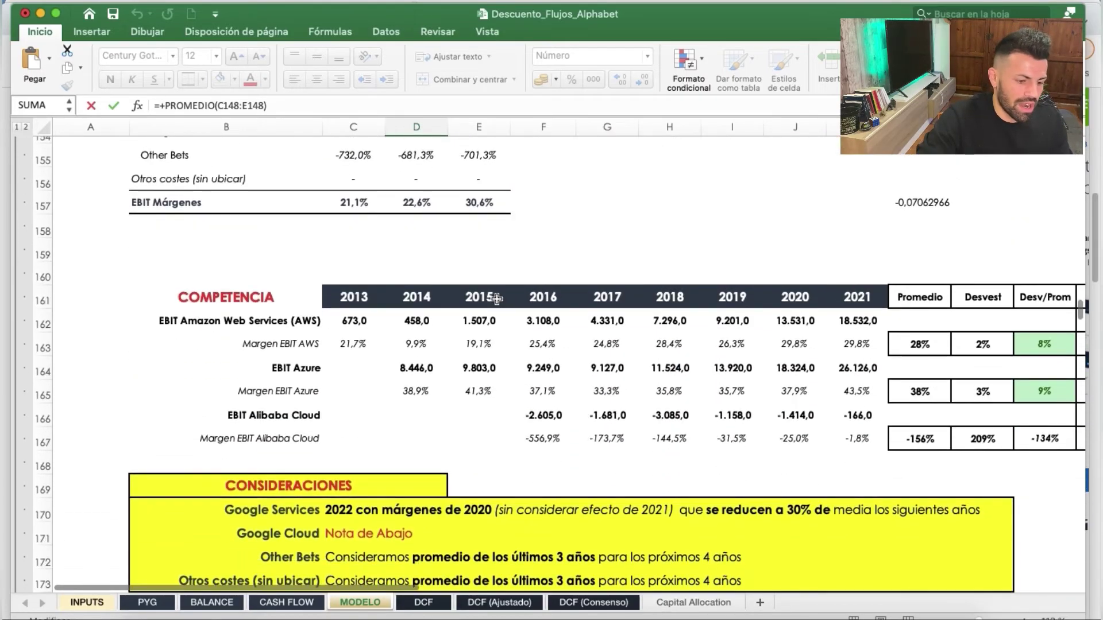
scroll(498, 304, "down", 20)
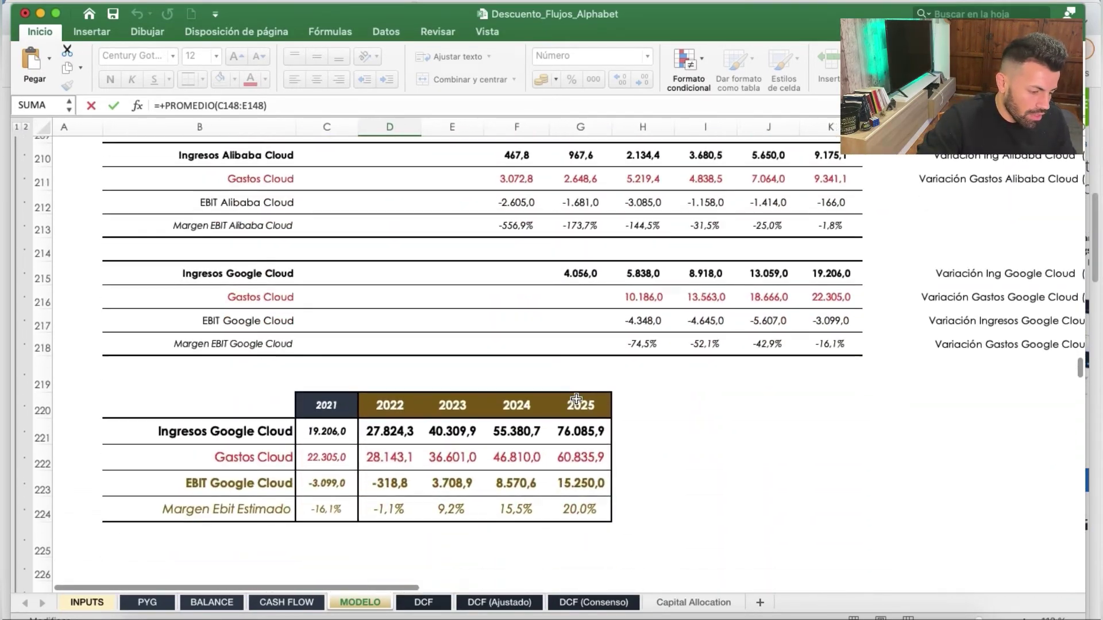
scroll(577, 398, "up", 17)
key("Return")
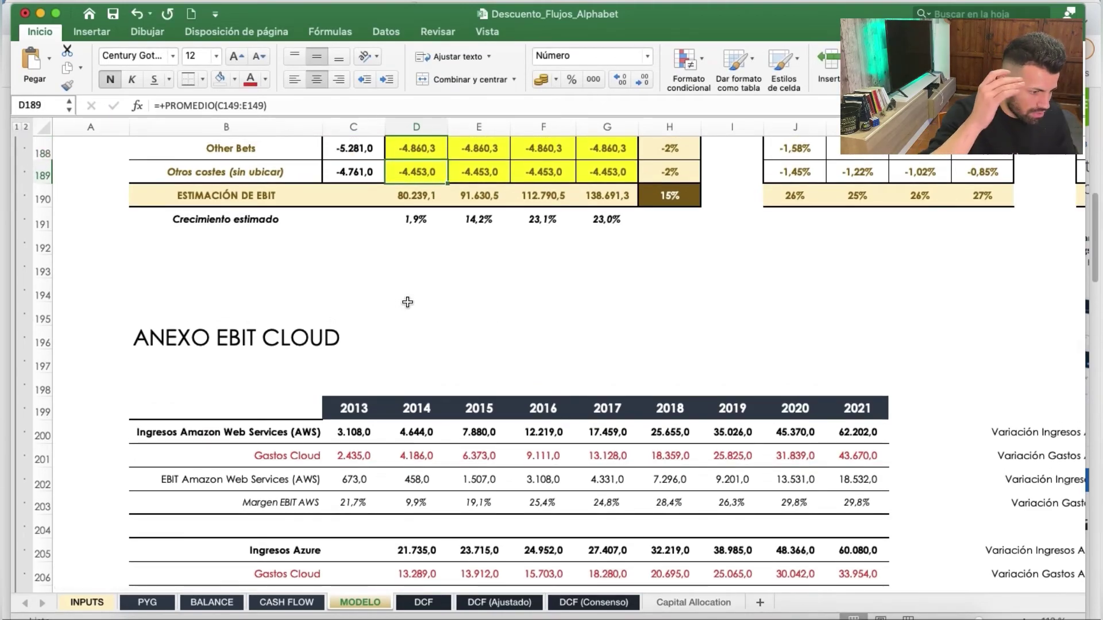
- Check the formula for 2022 estimated EBIT growth in D191, below the ESTIMACIÓN DE EBIT row
left_click(460, 296)
key("Up")
key("Up")
key("Up")
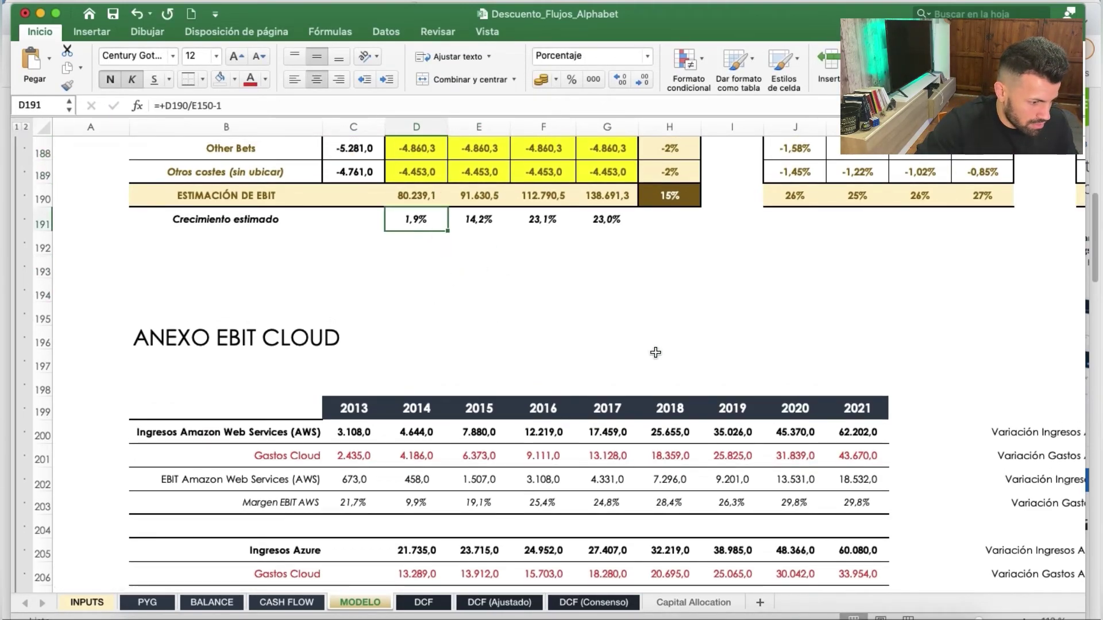
- Look over the Márgenes and Crecimiento tables beside the EBIT estimates, marking the blank columns N and I that separate the tables
scroll(656, 352, "down", 1)
scroll(657, 352, "up", 6)
scroll(658, 352, "right", 3)
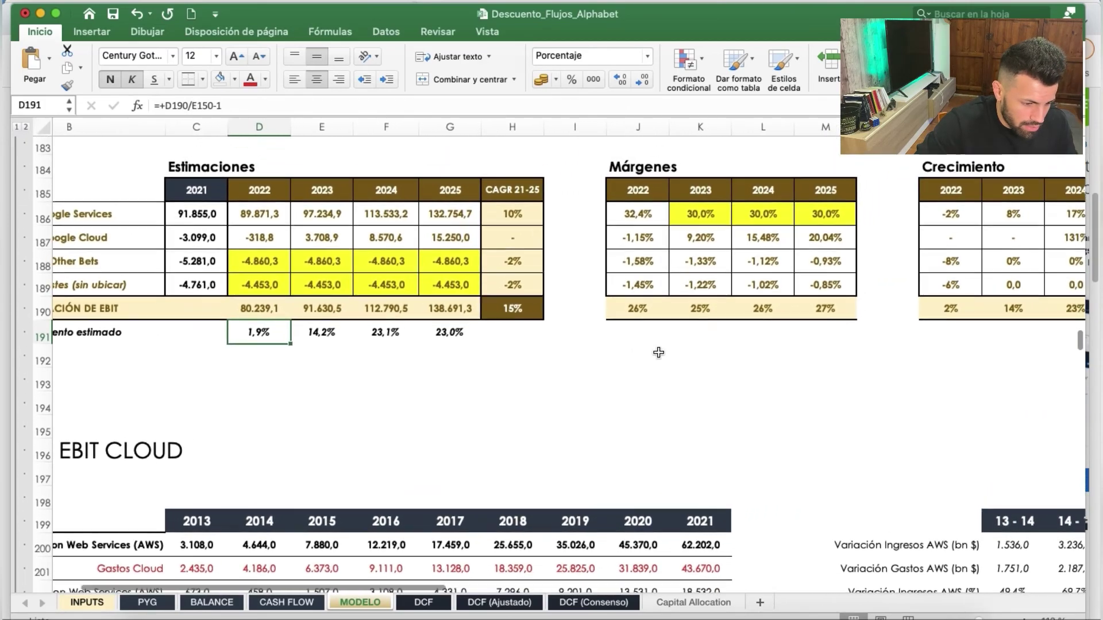
scroll(659, 352, "up", 4)
scroll(658, 352, "right", 3)
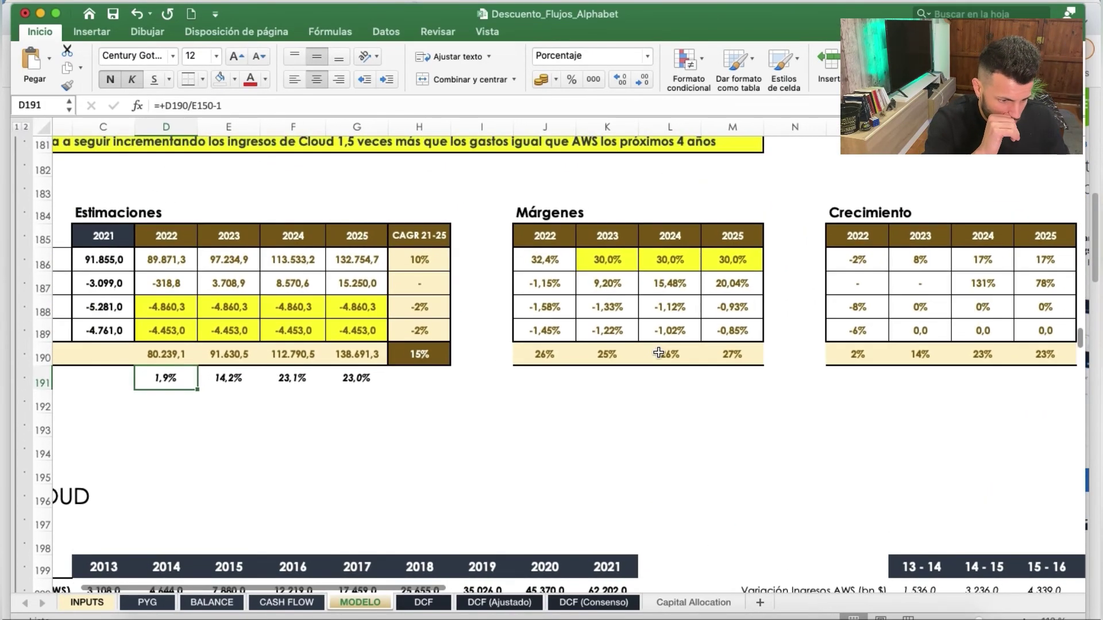
scroll(658, 352, "left", 1)
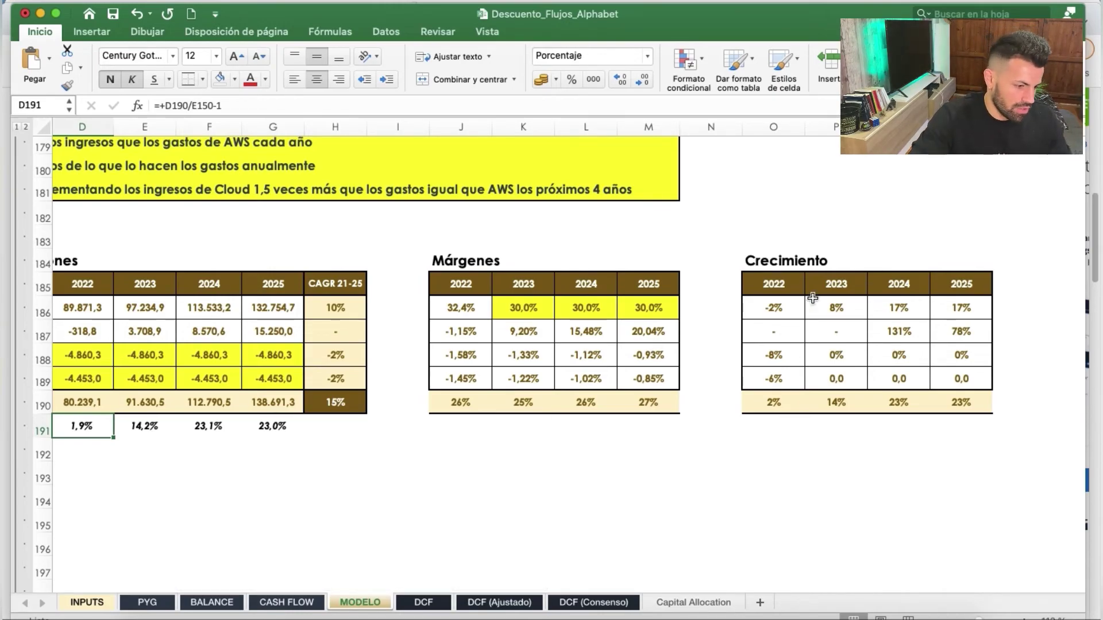
left_click_drag(732, 261, 701, 278)
left_click(832, 431)
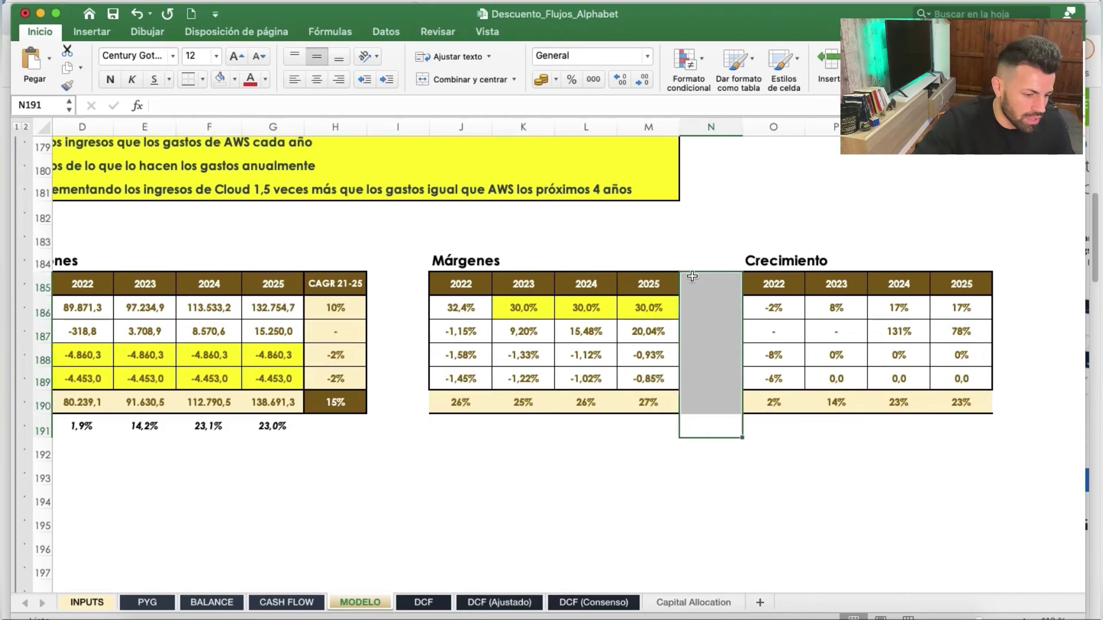
left_click(572, 268)
left_click_drag(402, 261, 415, 469)
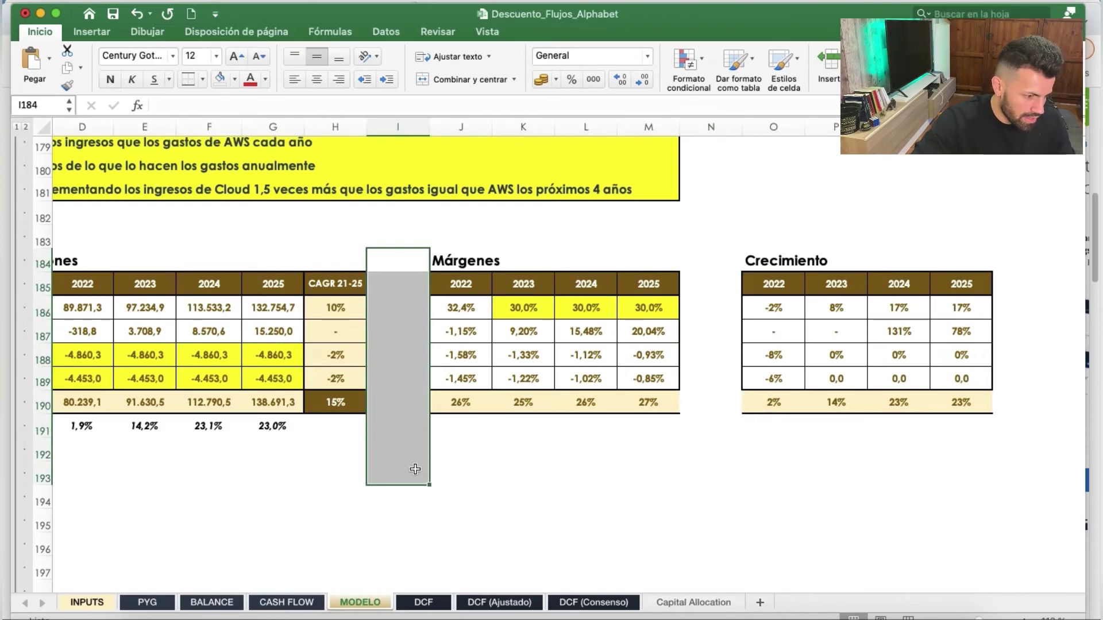
left_click(409, 430)
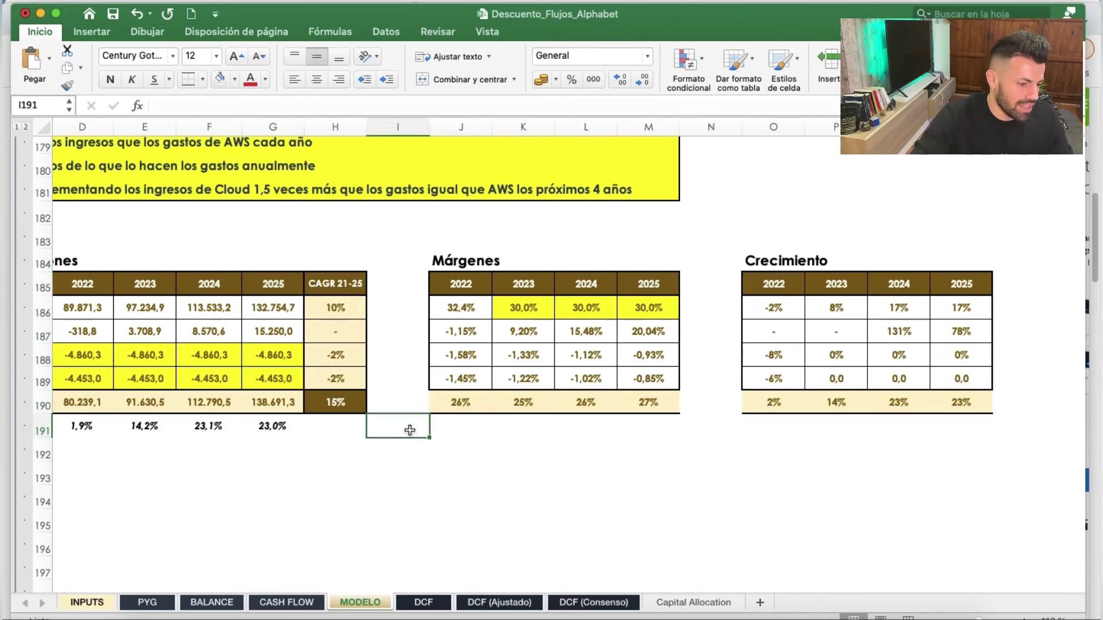
- Return to the Estimaciones table and highlight the 2022–2025 segment EBIT forecasts in D186:G189
scroll(617, 500, "left", 10)
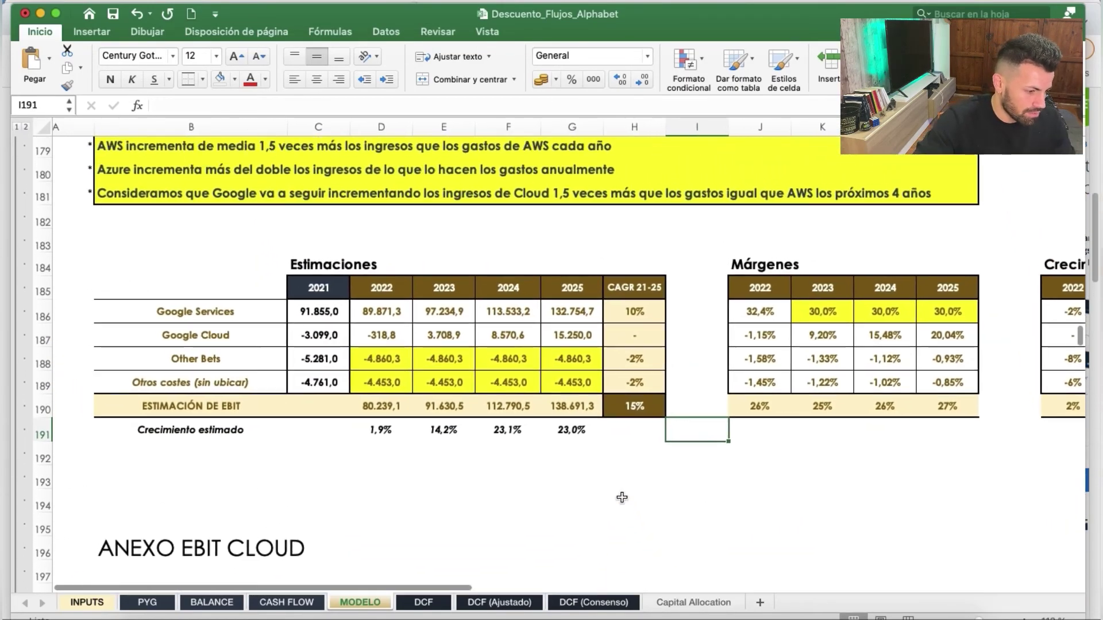
scroll(622, 497, "down", 1)
scroll(622, 497, "left", 1)
left_click_drag(396, 276, 591, 333)
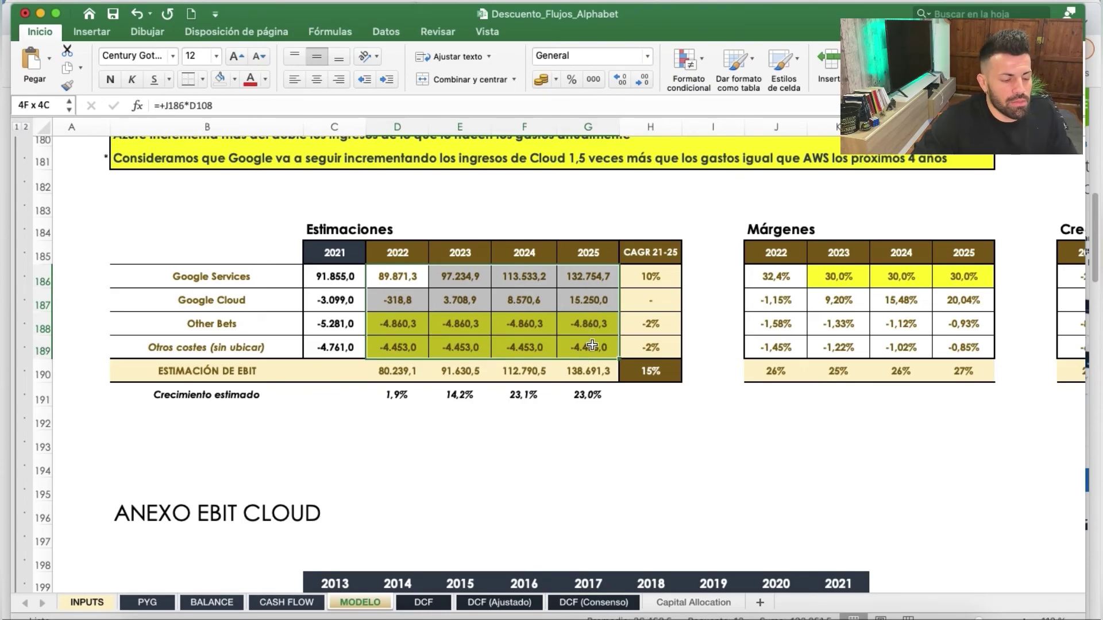
left_click(448, 441)
scroll(270, 271, "up", 1)
scroll(270, 271, "left", 1)
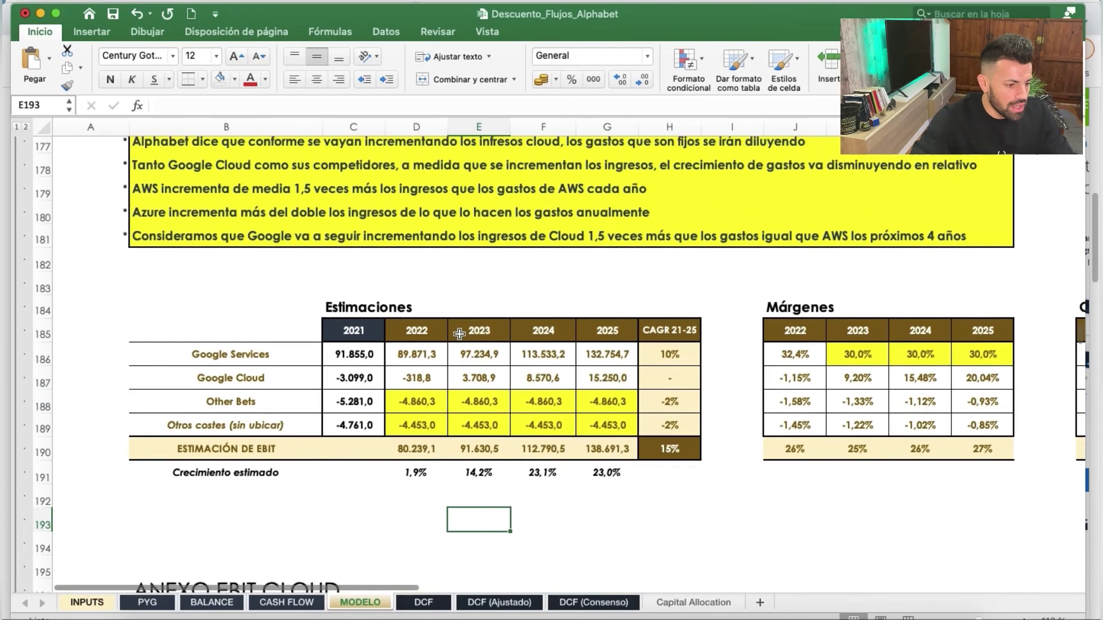
- Compare the EBIT forecasts of the four segment rows in D186:G189 with their 2022–2025 margins in J186:M189
scroll(465, 331, "up", 3)
scroll(466, 330, "left", 1)
left_click_drag(229, 359, 229, 432)
left_click_drag(410, 360, 623, 425)
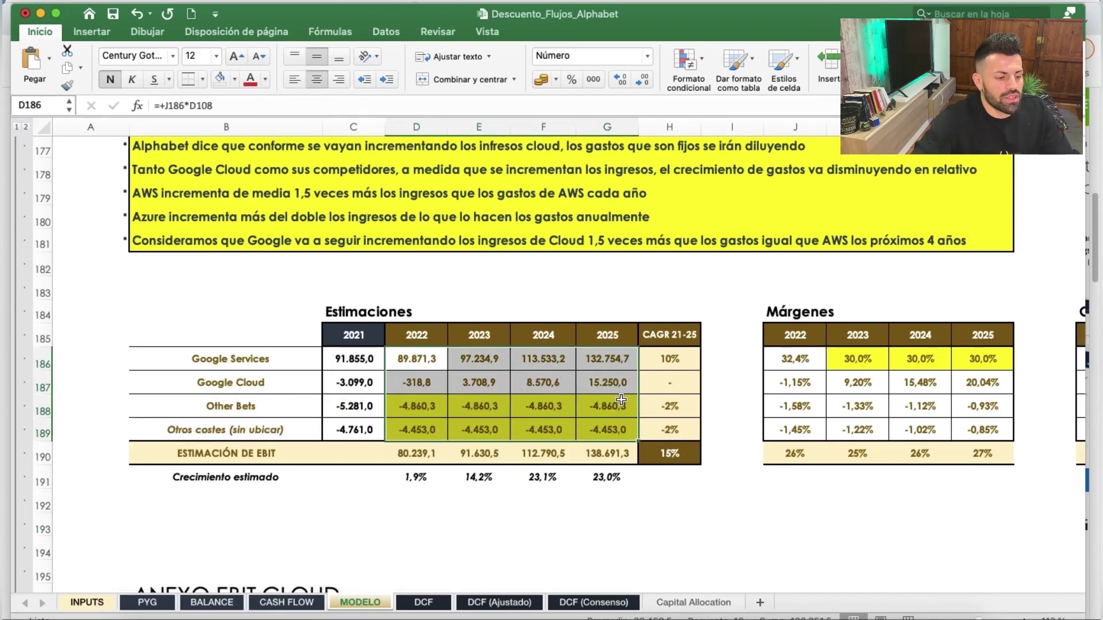
left_click_drag(782, 347, 983, 428)
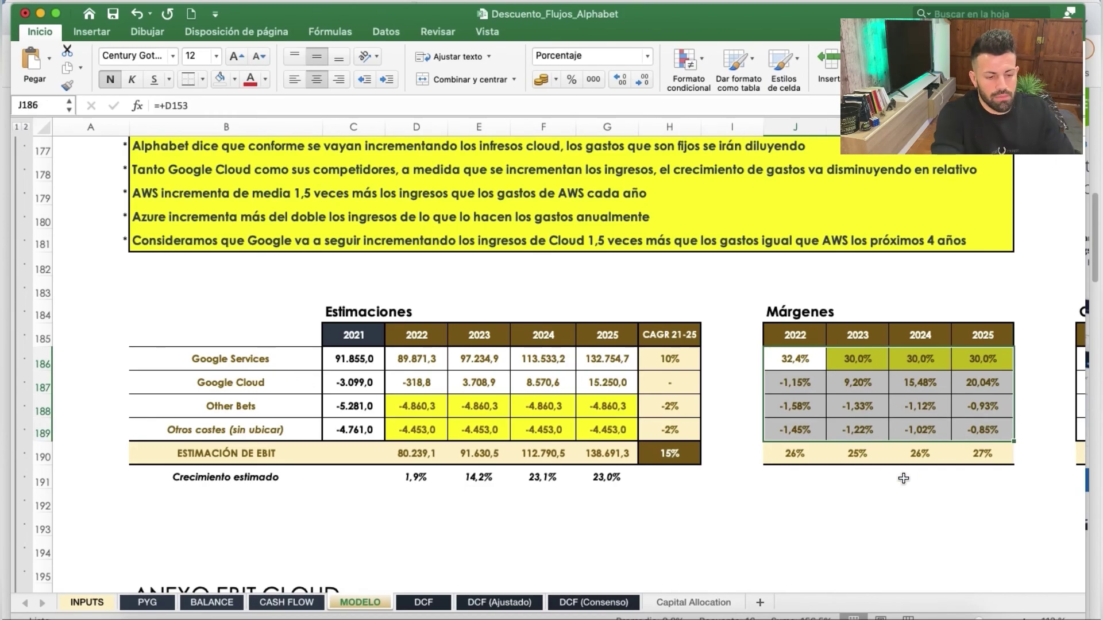
scroll(904, 478, "right", 5)
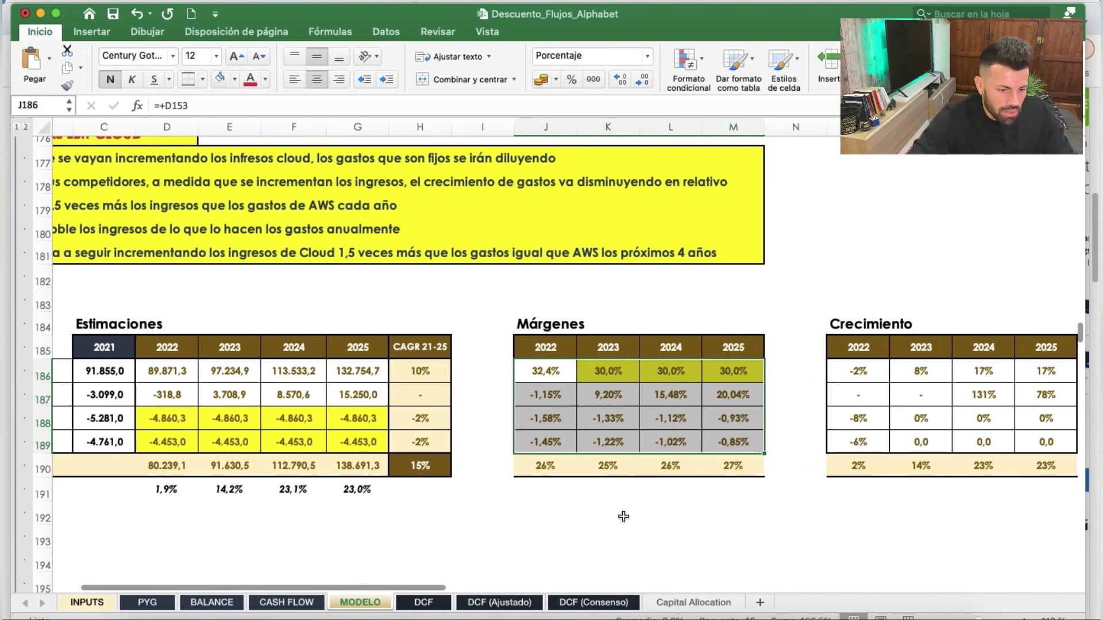
- Go to the Capex section of ESTIMACIÓN FREE CASH FLOW and select the empty cell D238 above its heading
scroll(640, 517, "left", 3)
scroll(640, 517, "down", 15)
scroll(639, 506, "down", 10)
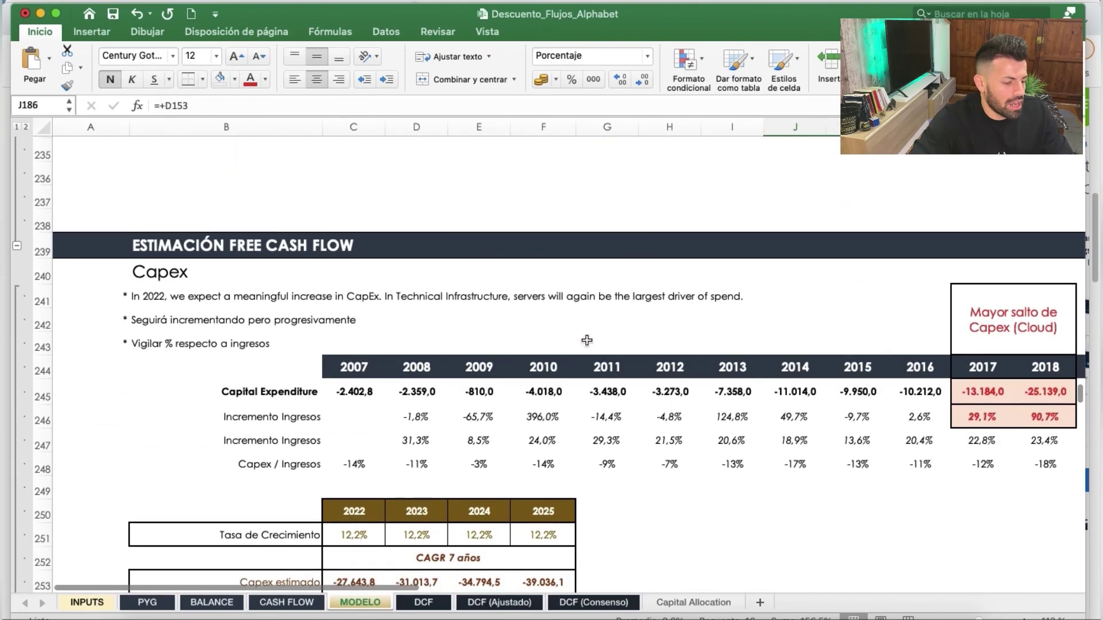
left_click(422, 219)
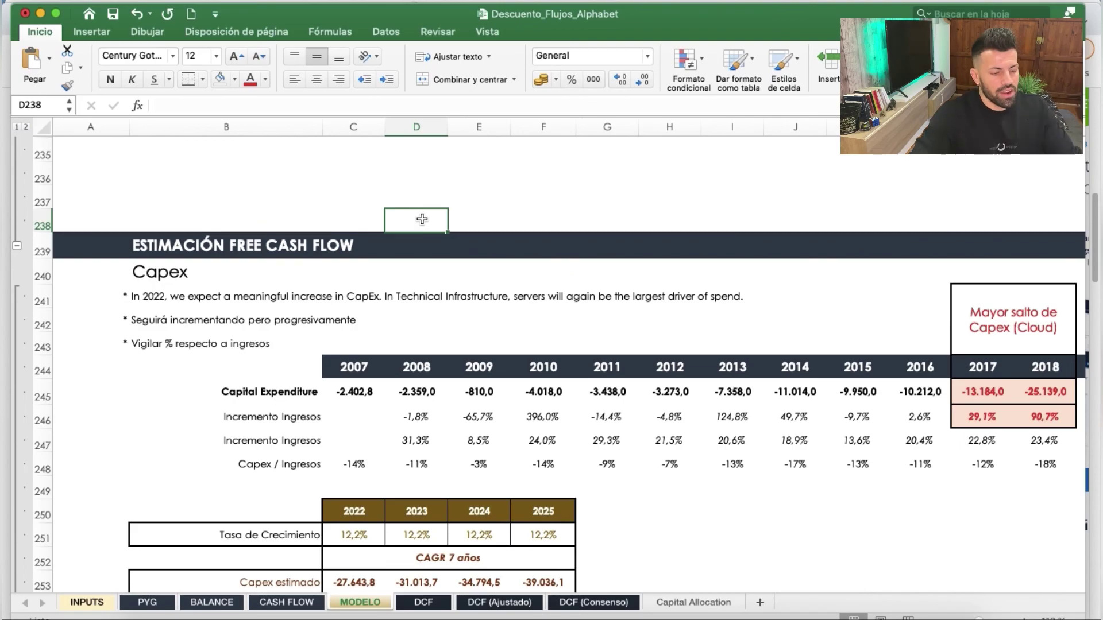